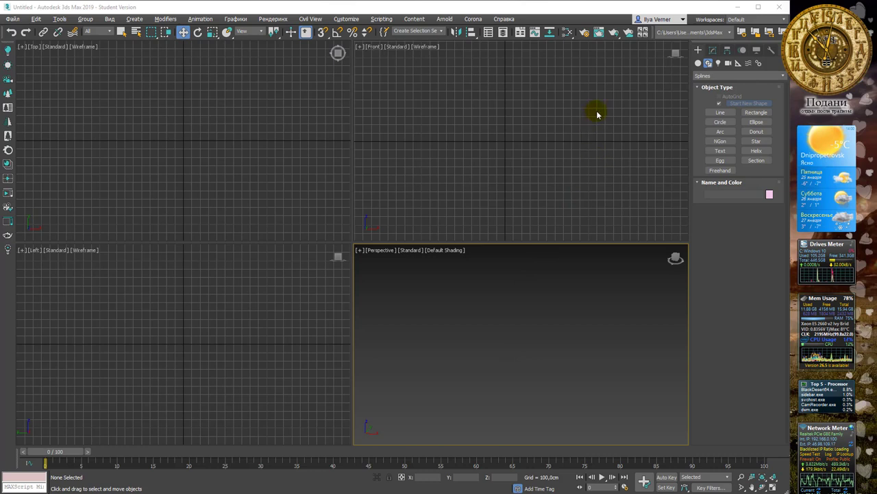
- Pick the Splines shape category and the Line tool, framing the Perspective view on the grid
{"action": "left_click", "coordinate": [716, 77]}
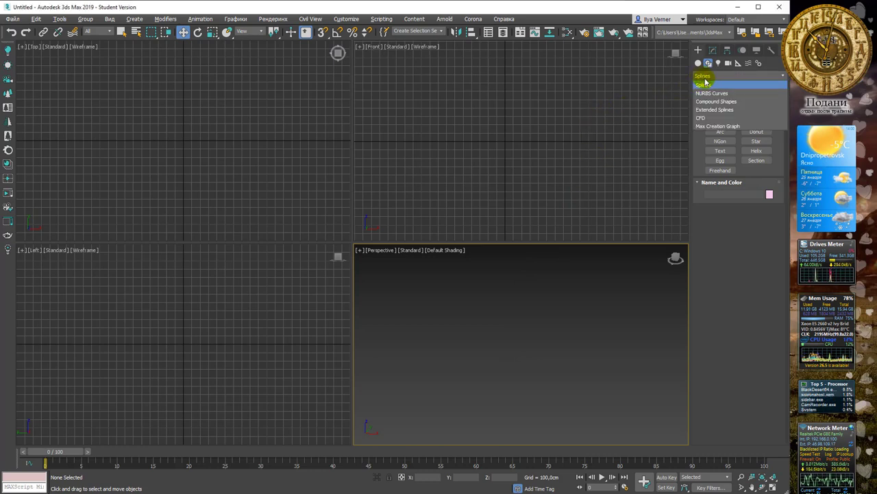
{"action": "left_click", "coordinate": [707, 84]}
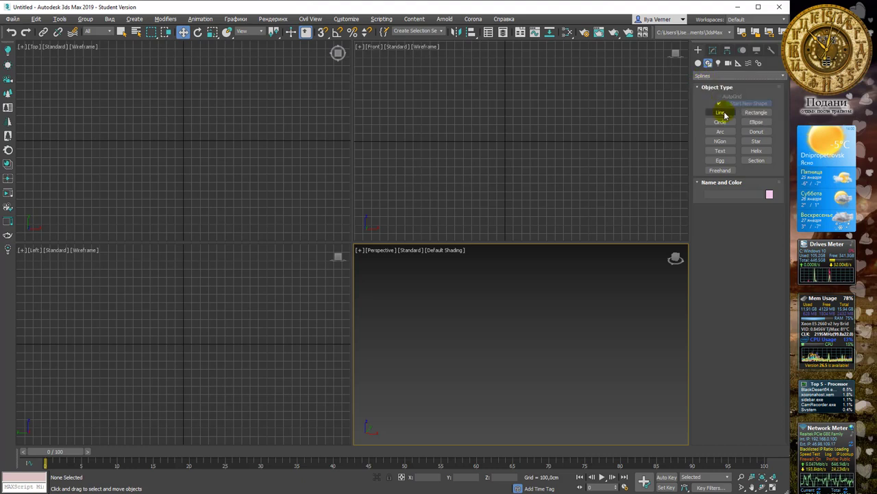
{"action": "middle_click_drag", "start_coordinate": [518, 277], "coordinate": [499, 316]}
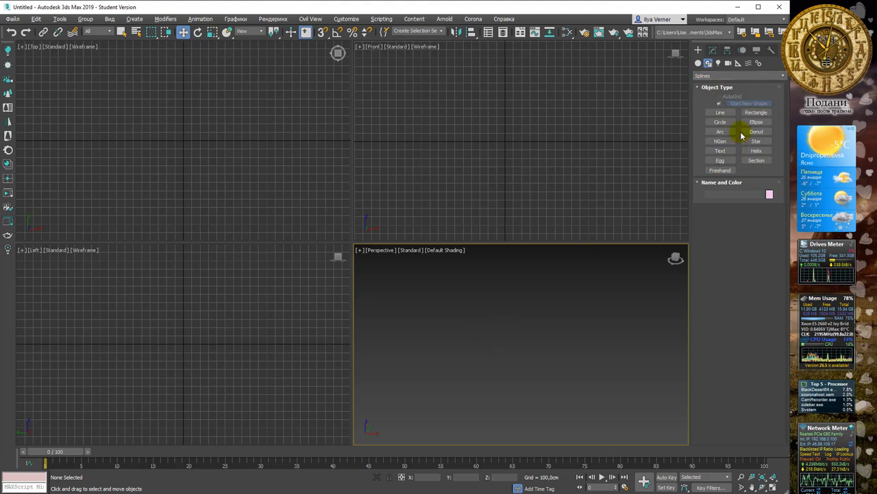
{"action": "key", "text": "z"}
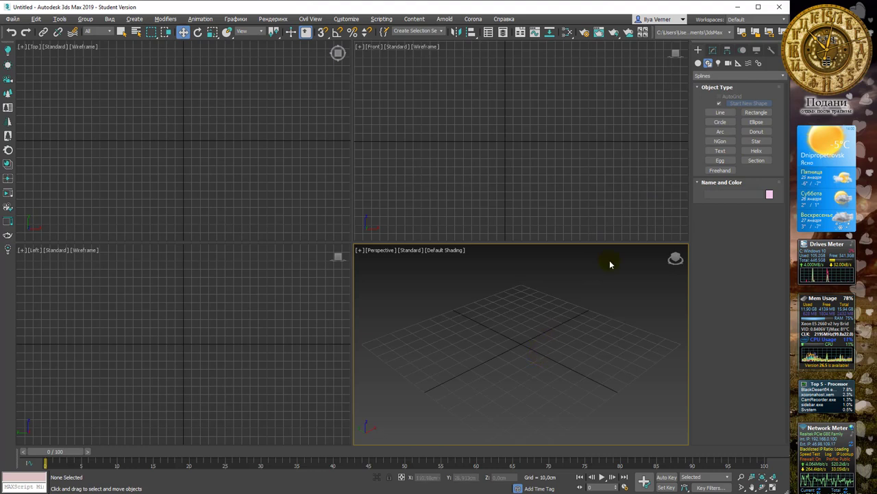
{"action": "left_click", "coordinate": [725, 116]}
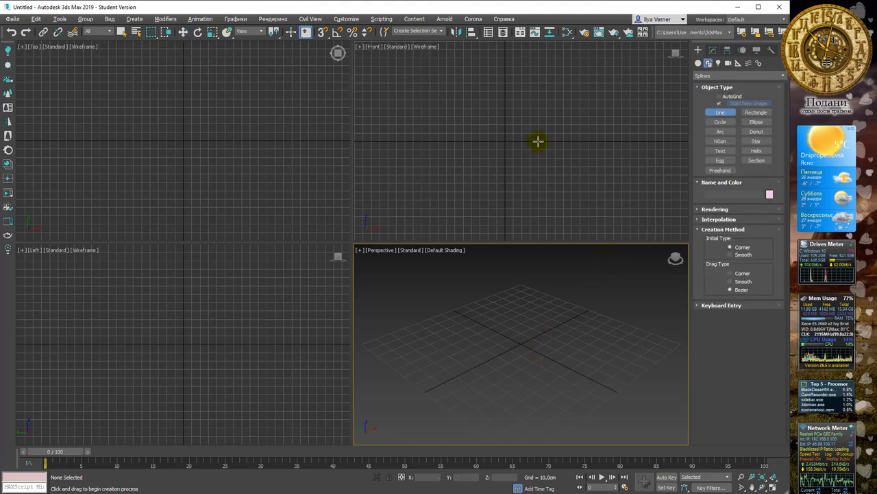
- Make the Front view active, maximize it with Alt+W and zoom in
{"action": "middle_click_drag", "start_coordinate": [494, 137], "coordinate": [495, 150]}
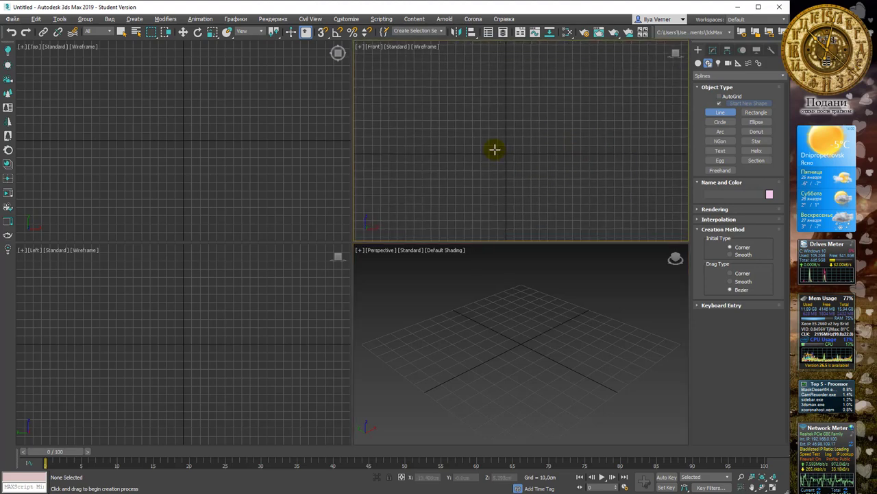
{"action": "key", "text": "alt+w"}
{"action": "scroll", "coordinate": [483, 145], "scroll_direction": "down", "scroll_amount": 2}
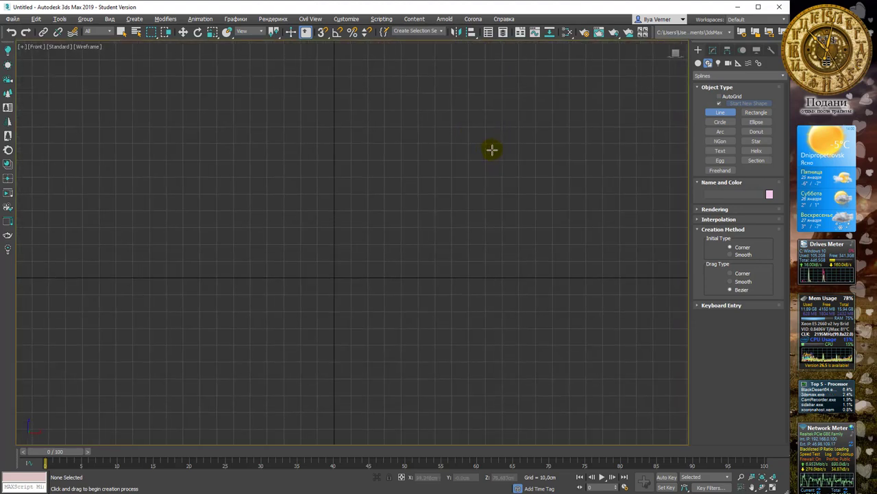
{"action": "scroll", "coordinate": [480, 148], "scroll_direction": "down", "scroll_amount": 3}
{"action": "scroll", "coordinate": [459, 152], "scroll_direction": "up", "scroll_amount": 2}
{"action": "scroll", "coordinate": [438, 156], "scroll_direction": "up", "scroll_amount": 2}
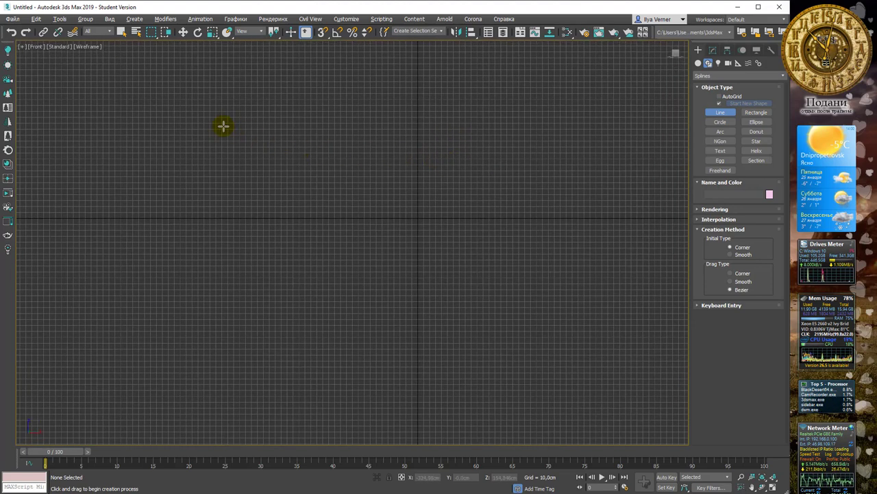
{"action": "scroll", "coordinate": [291, 141], "scroll_direction": "up", "scroll_amount": 1}
{"action": "scroll", "coordinate": [291, 141], "scroll_direction": "up", "scroll_amount": 1}
{"action": "scroll", "coordinate": [291, 141], "scroll_direction": "up", "scroll_amount": 1}
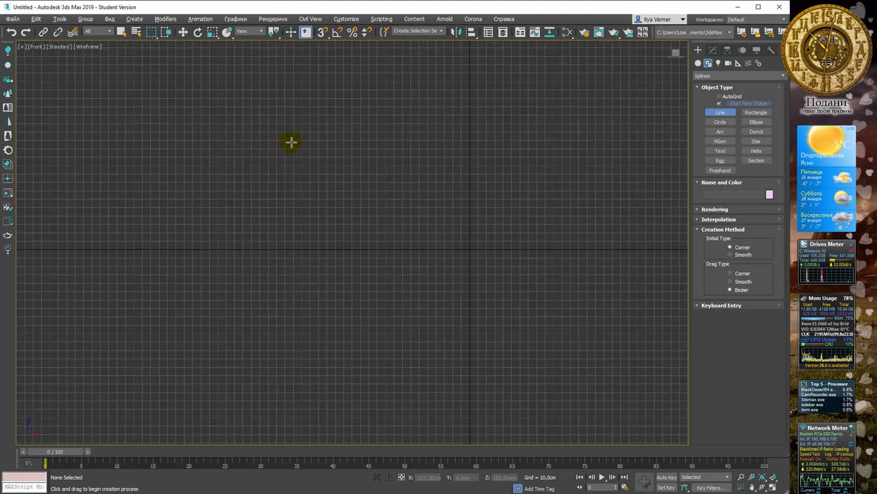
{"action": "scroll", "coordinate": [291, 141], "scroll_direction": "up", "scroll_amount": 6}
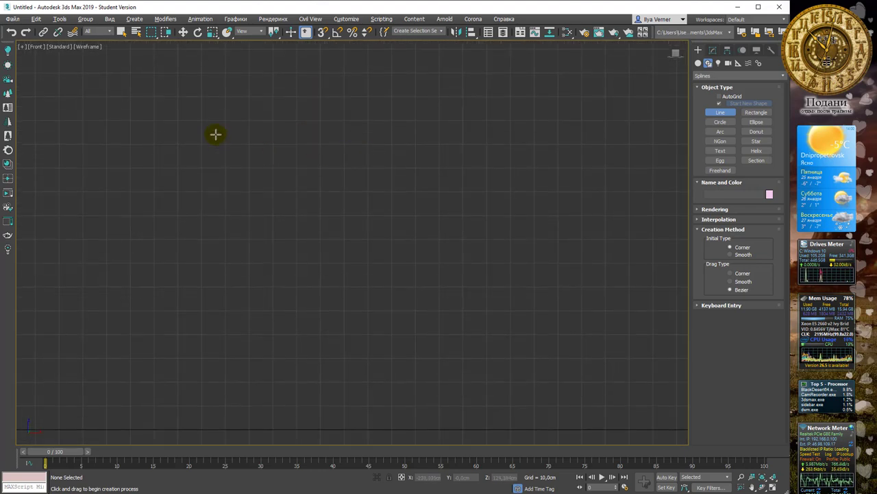
- Place Line001's sharp corner points around the right side, removing the extra last point
{"action": "left_click", "coordinate": [190, 133]}
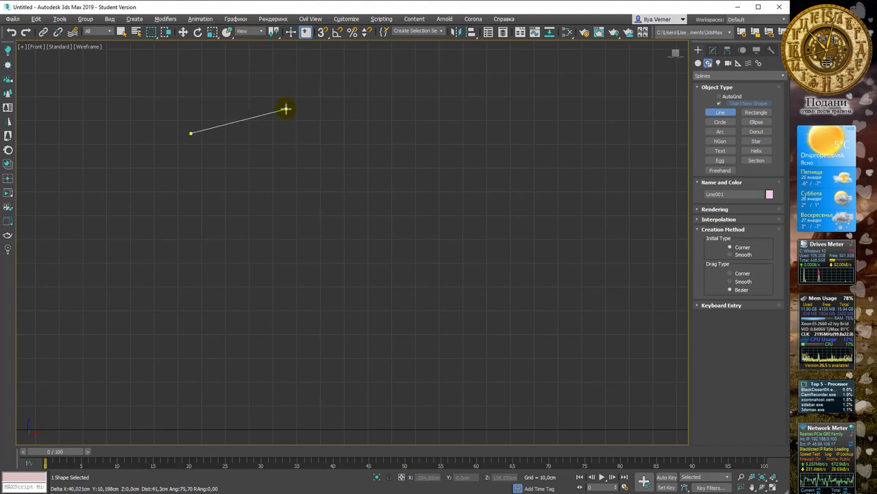
{"action": "left_click", "coordinate": [340, 74]}
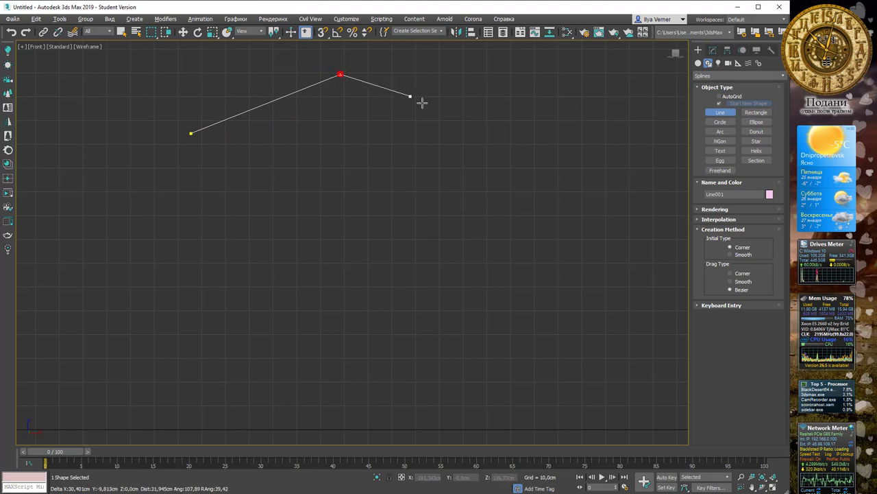
{"action": "left_click", "coordinate": [572, 149]}
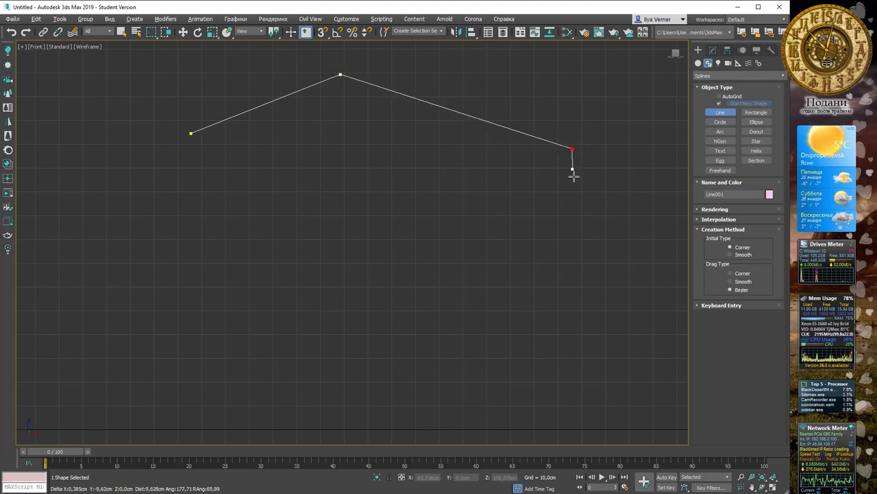
{"action": "left_click", "coordinate": [622, 187]}
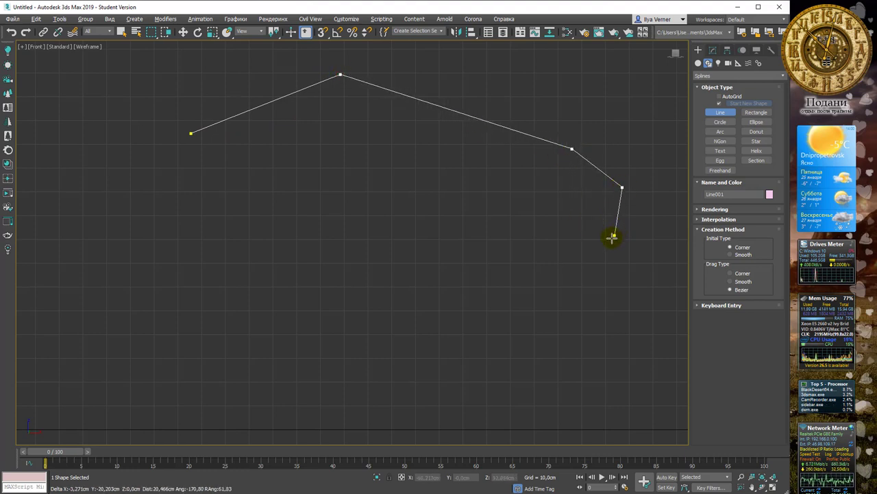
{"action": "left_click", "coordinate": [594, 305]}
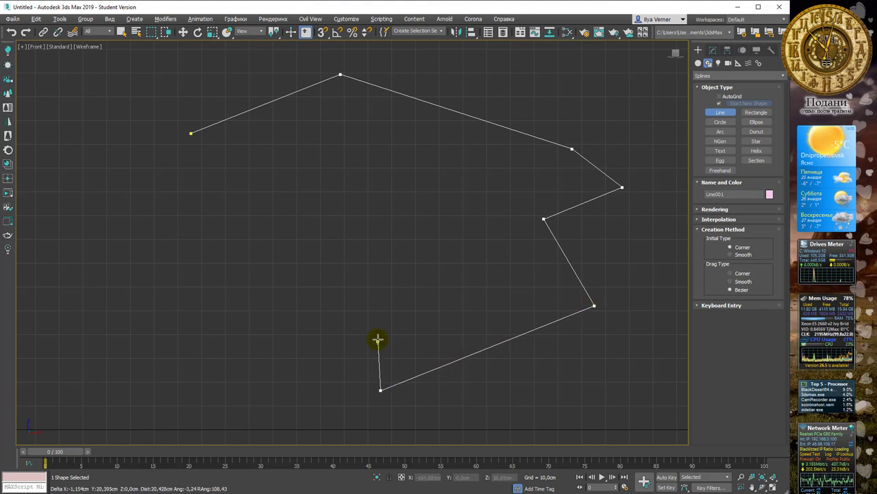
{"action": "left_click", "coordinate": [337, 304]}
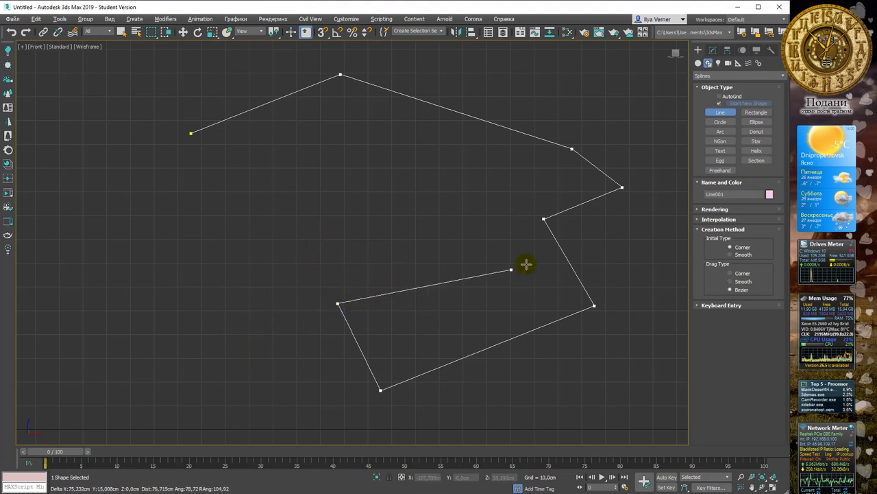
{"action": "left_click", "coordinate": [291, 321]}
{"action": "key", "text": "BackSpace"}
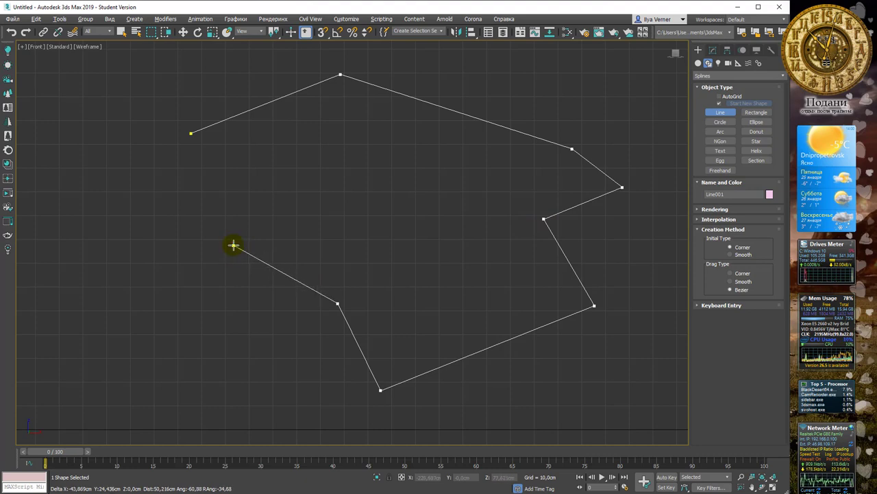
- Add curved Bezier points forming a wavy tail on the left and finish the line
{"action": "left_click_drag", "start_coordinate": [234, 244], "coordinate": [229, 223]}
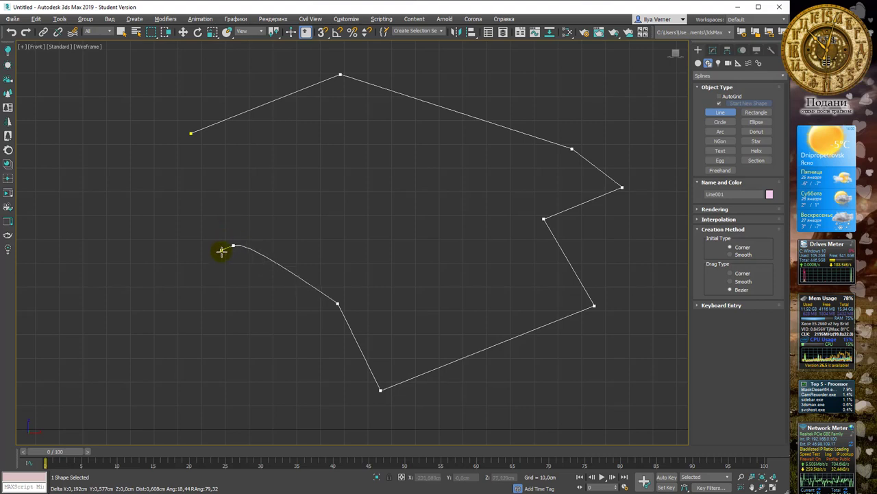
{"action": "mouse_move", "coordinate": [229, 223]}
{"action": "left_mouse_down"}
{"action": "mouse_move", "coordinate": [236, 218]}
{"action": "mouse_move", "coordinate": [210, 251]}
{"action": "mouse_move", "coordinate": [171, 235]}
{"action": "mouse_move", "coordinate": [185, 222]}
{"action": "left_mouse_up"}
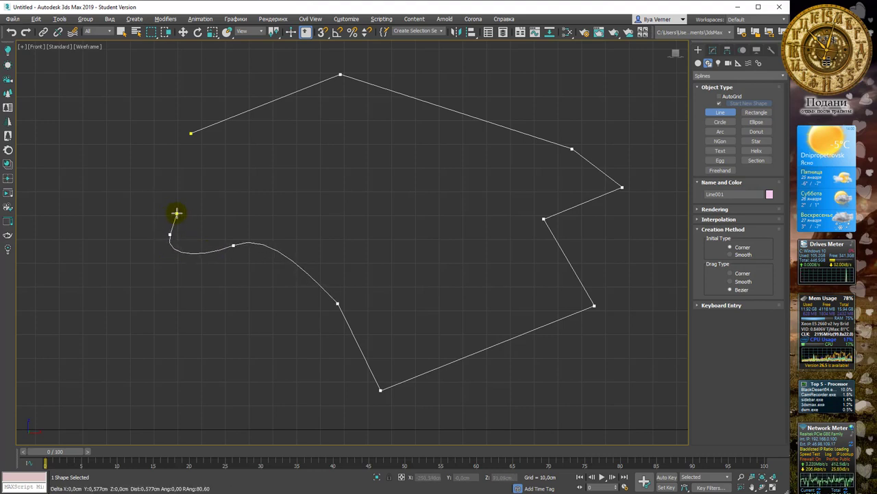
{"action": "left_click_drag", "start_coordinate": [145, 203], "coordinate": [136, 211]}
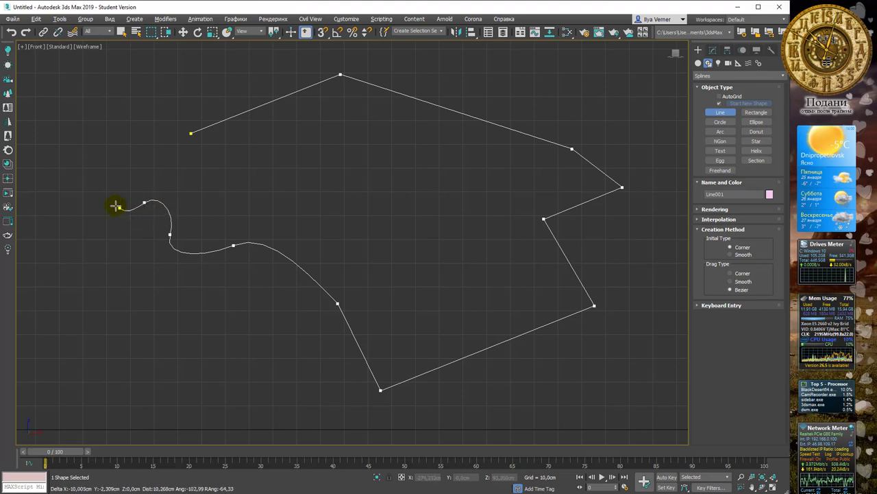
{"action": "left_click_drag", "start_coordinate": [107, 179], "coordinate": [116, 177]}
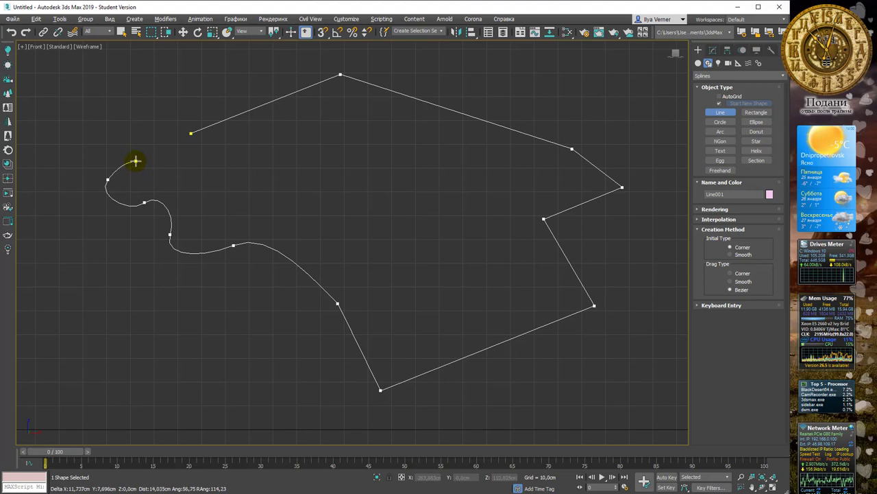
{"action": "left_click_drag", "start_coordinate": [136, 161], "coordinate": [185, 176]}
{"action": "right_click", "coordinate": [182, 185]}
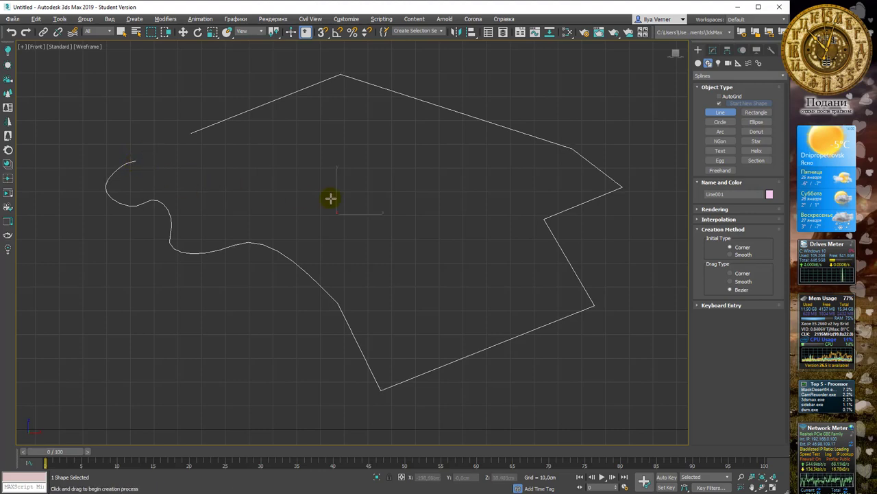
- Reframe the view and start Line002 with four corner points on the right
{"action": "mouse_move", "coordinate": [331, 198]}
{"action": "middle_mouse_down"}
{"action": "mouse_move", "coordinate": [362, 182]}
{"action": "mouse_move", "coordinate": [404, 199]}
{"action": "mouse_move", "coordinate": [435, 229]}
{"action": "mouse_move", "coordinate": [390, 198]}
{"action": "middle_mouse_up"}
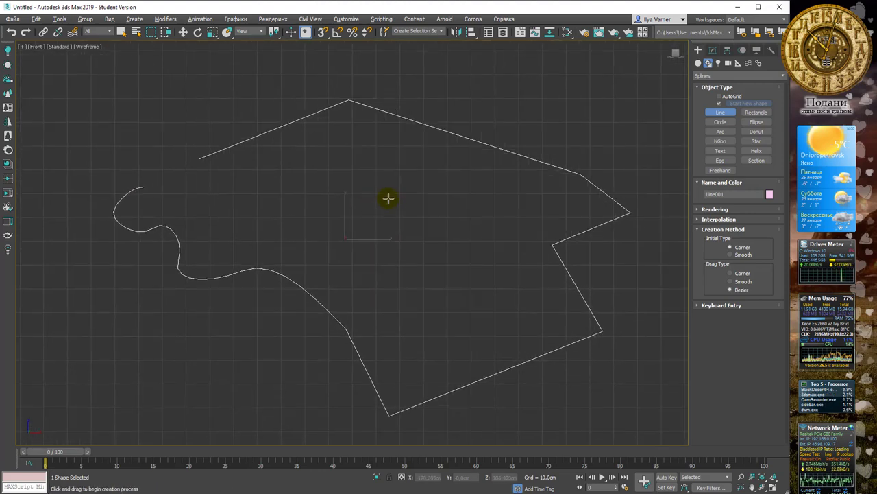
{"action": "scroll", "coordinate": [470, 174], "scroll_direction": "down", "scroll_amount": 2}
{"action": "middle_click_drag", "start_coordinate": [471, 174], "coordinate": [326, 187]}
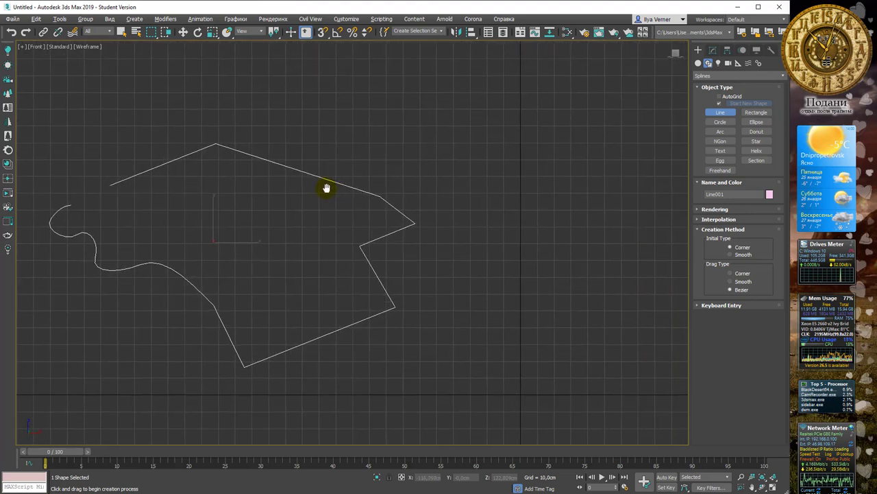
{"action": "left_click", "coordinate": [573, 122]}
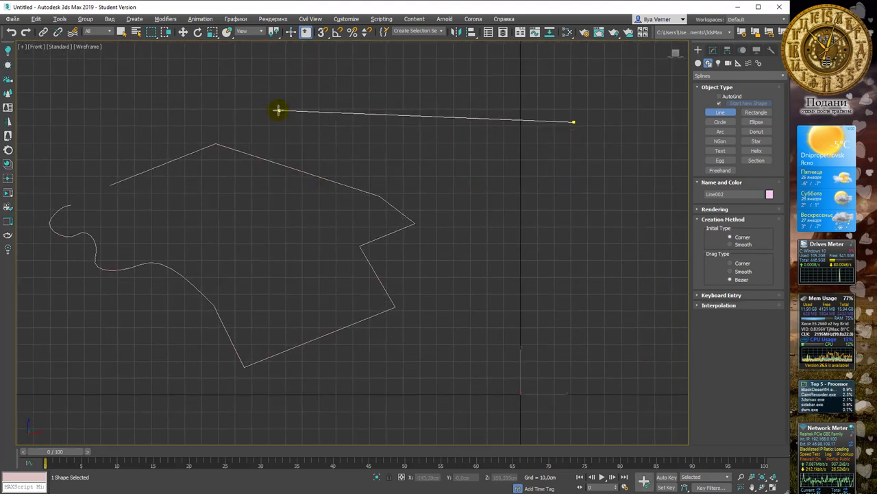
{"action": "left_click", "coordinate": [505, 149]}
{"action": "left_click", "coordinate": [448, 339]}
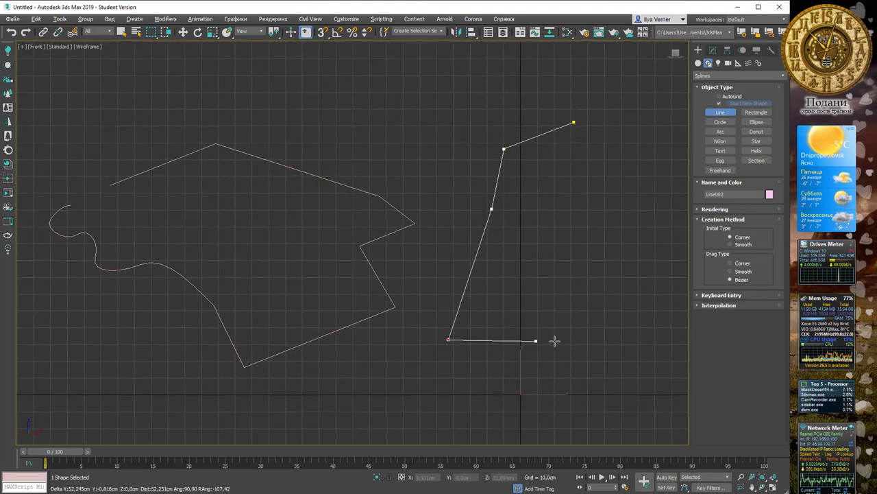
{"action": "left_click", "coordinate": [591, 334]}
- Finish Line002 with a curved right side, close it into a shape, and pan up
{"action": "left_click_drag", "start_coordinate": [637, 254], "coordinate": [623, 231]}
{"action": "left_click", "coordinate": [631, 202]}
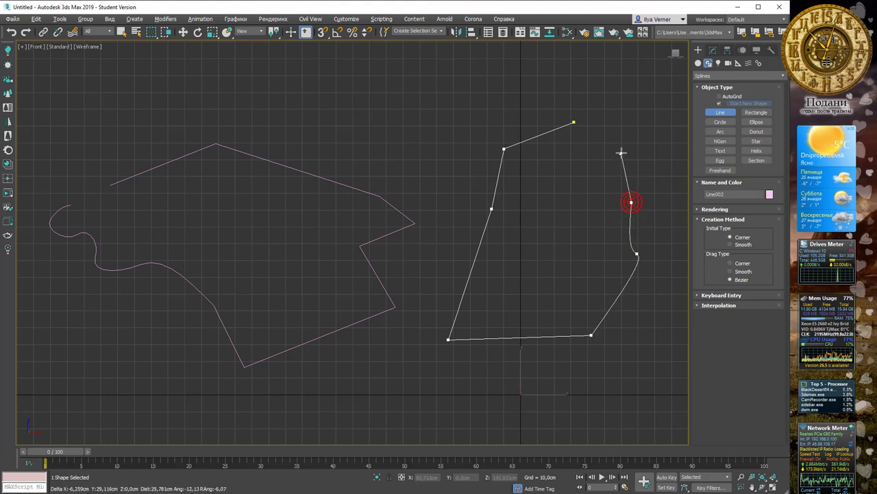
{"action": "left_click", "coordinate": [574, 123]}
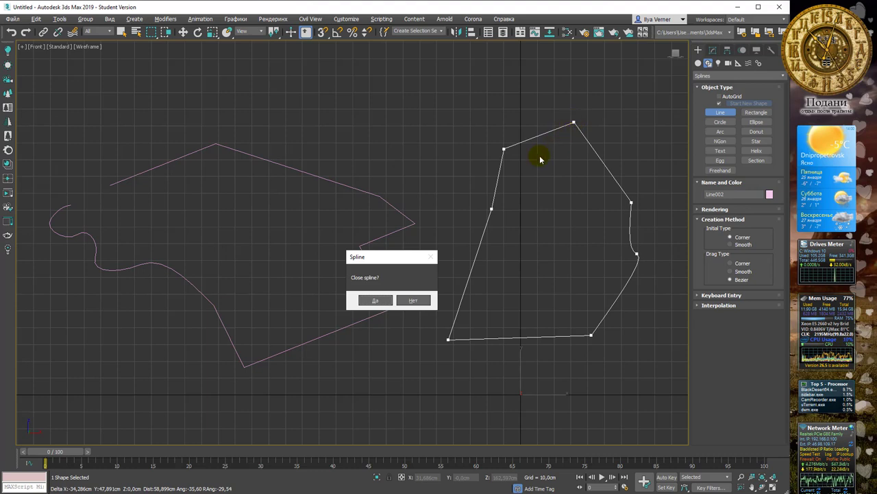
{"action": "mouse_move", "coordinate": [405, 253]}
{"action": "left_mouse_down"}
{"action": "mouse_move", "coordinate": [405, 220]}
{"action": "mouse_move", "coordinate": [445, 111]}
{"action": "left_mouse_up"}
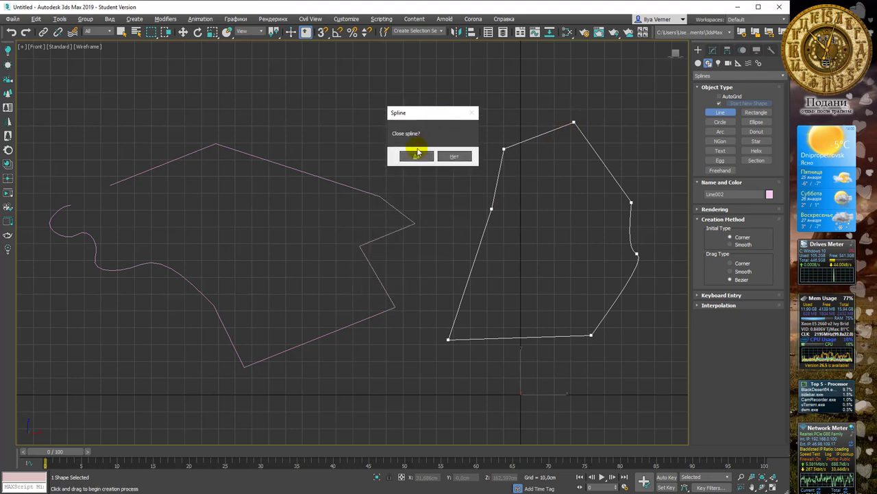
{"action": "left_click", "coordinate": [414, 153]}
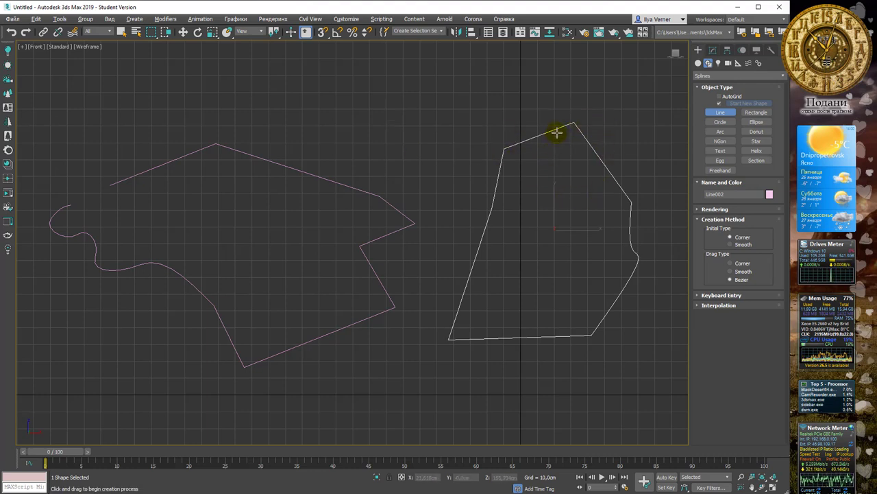
{"action": "middle_click_drag", "start_coordinate": [538, 239], "coordinate": [512, 153]}
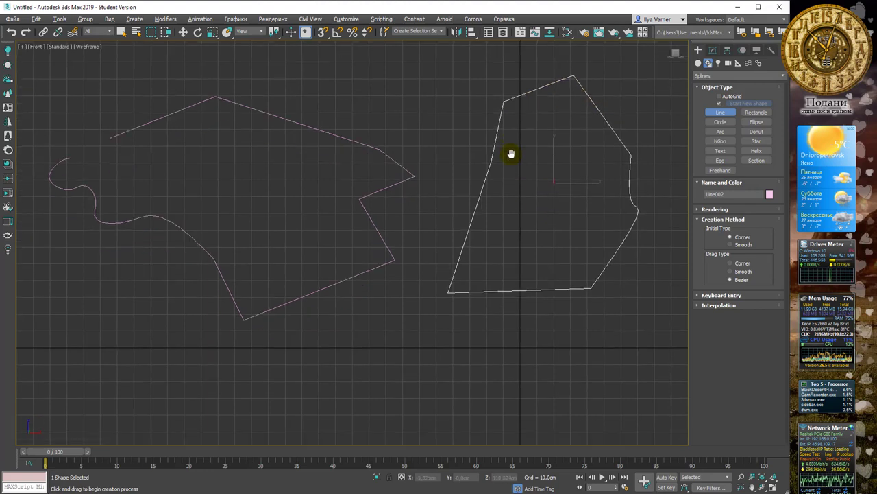
- Pan the Front view further up to leave empty space below the shapes
{"action": "middle_click_drag", "start_coordinate": [498, 194], "coordinate": [492, 150]}
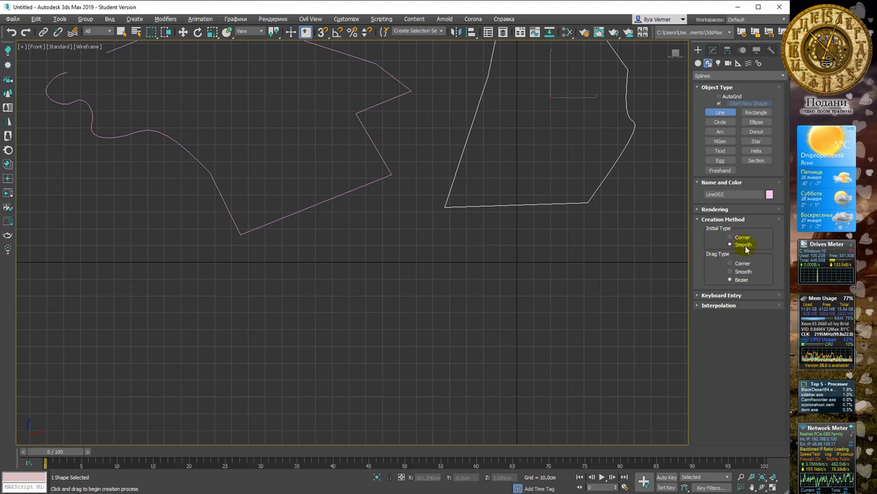
- Start Line003 with smooth points winding right from the lower left and back down
{"action": "left_click", "coordinate": [262, 333]}
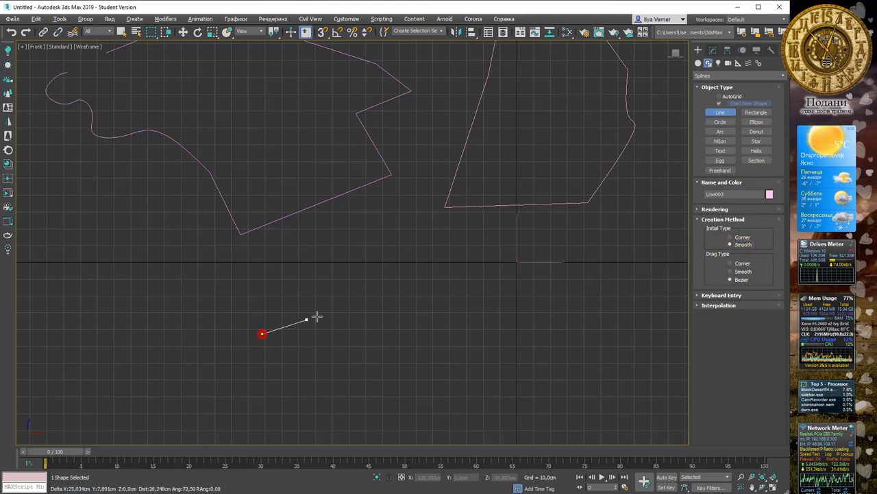
{"action": "left_click", "coordinate": [367, 285]}
{"action": "left_click", "coordinate": [458, 329]}
{"action": "left_click", "coordinate": [589, 297]}
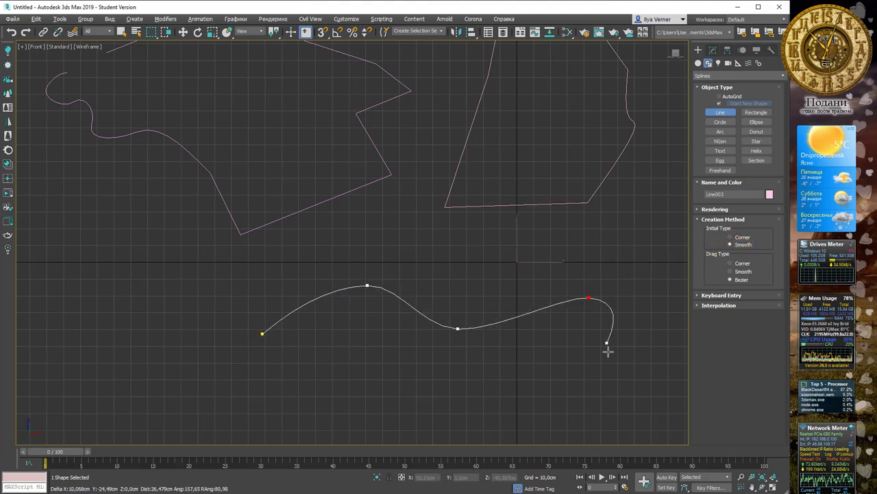
{"action": "left_click", "coordinate": [458, 373]}
{"action": "left_click", "coordinate": [406, 424]}
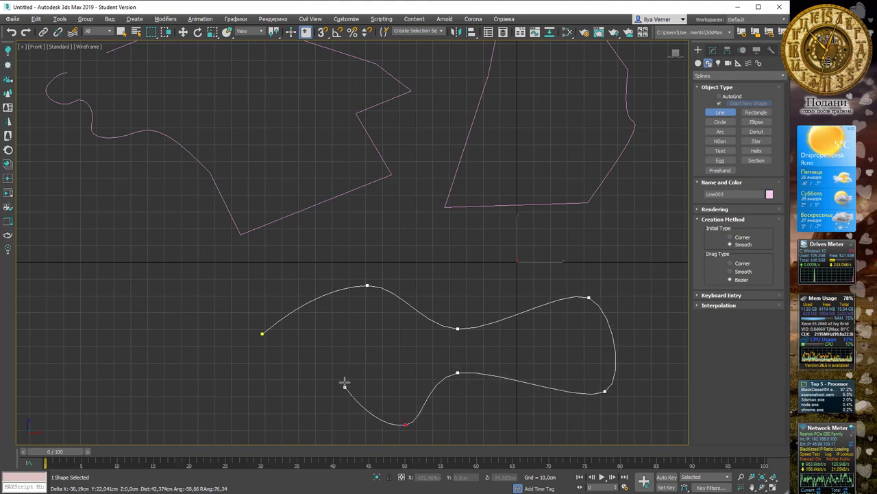
{"action": "left_click", "coordinate": [350, 359]}
- Extend Line003 across the bottom left, finish it, and pan the view left
{"action": "left_click", "coordinate": [245, 421]}
{"action": "left_click", "coordinate": [66, 358]}
{"action": "left_click", "coordinate": [107, 258]}
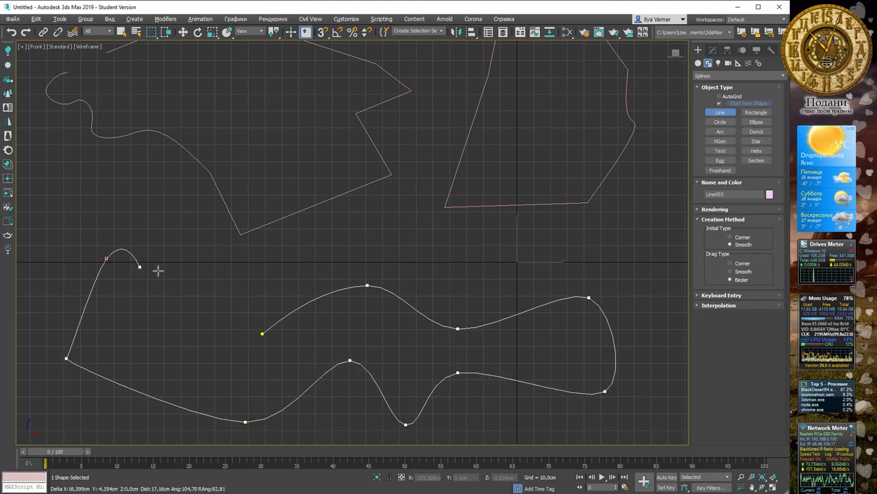
{"action": "left_click", "coordinate": [171, 343]}
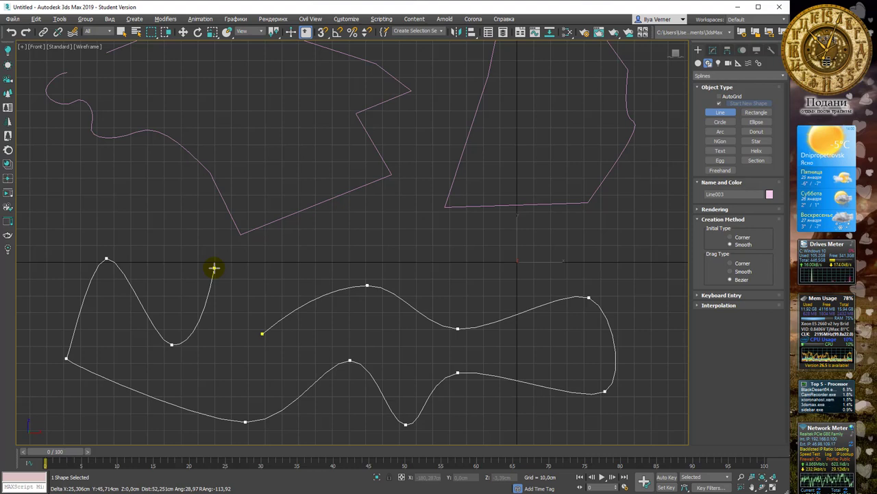
{"action": "left_click", "coordinate": [214, 265]}
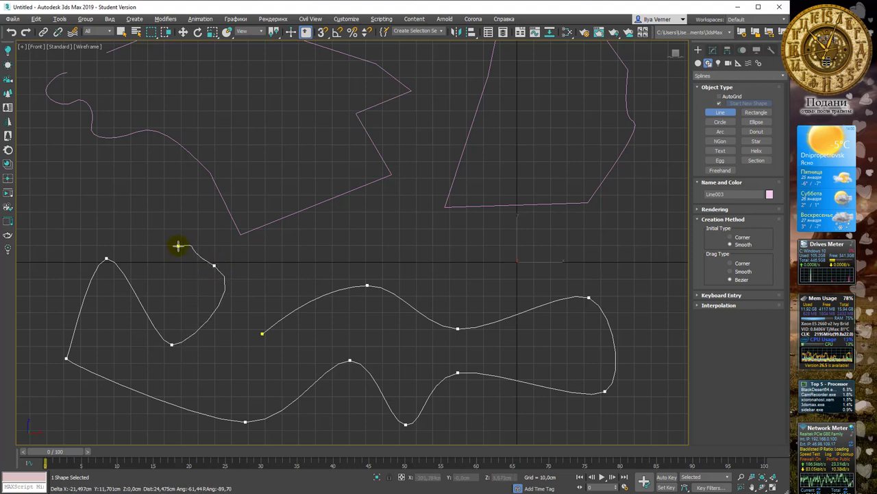
{"action": "right_click", "coordinate": [181, 245]}
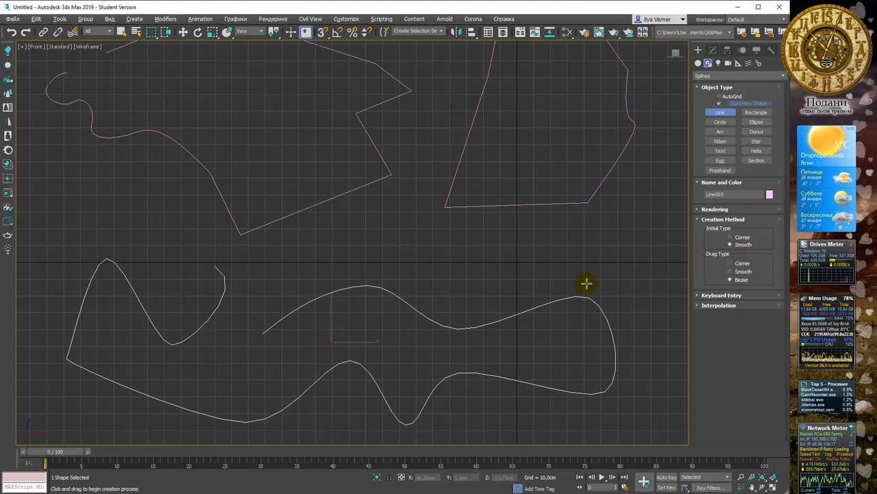
{"action": "middle_click_drag", "start_coordinate": [572, 270], "coordinate": [391, 246]}
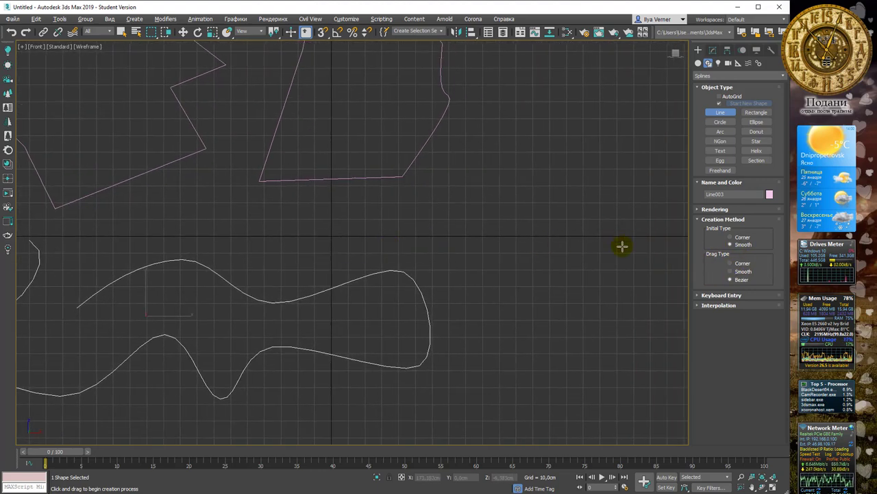
{"action": "middle_click_drag", "start_coordinate": [623, 245], "coordinate": [604, 253]}
{"action": "left_click", "coordinate": [735, 279]}
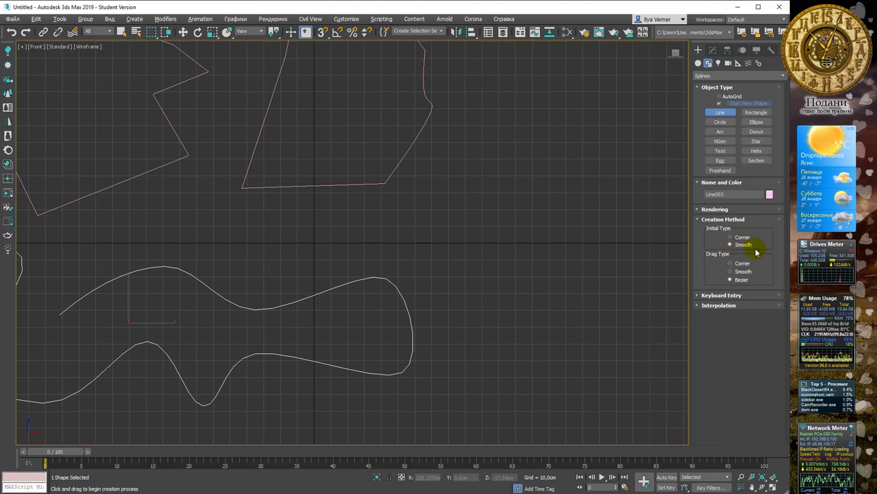
- Set Drag Type to Corner and start Line004 with four points on the right
{"action": "left_click", "coordinate": [731, 264]}
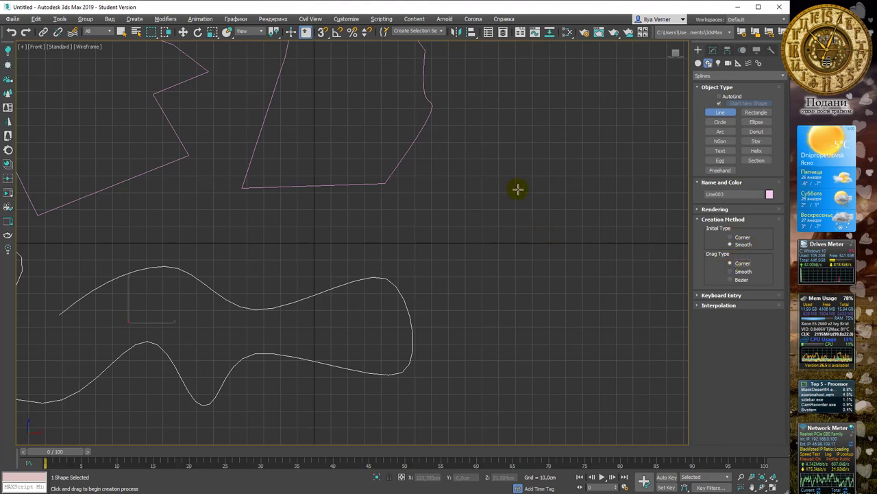
{"action": "left_click", "coordinate": [459, 227]}
{"action": "left_click", "coordinate": [553, 169]}
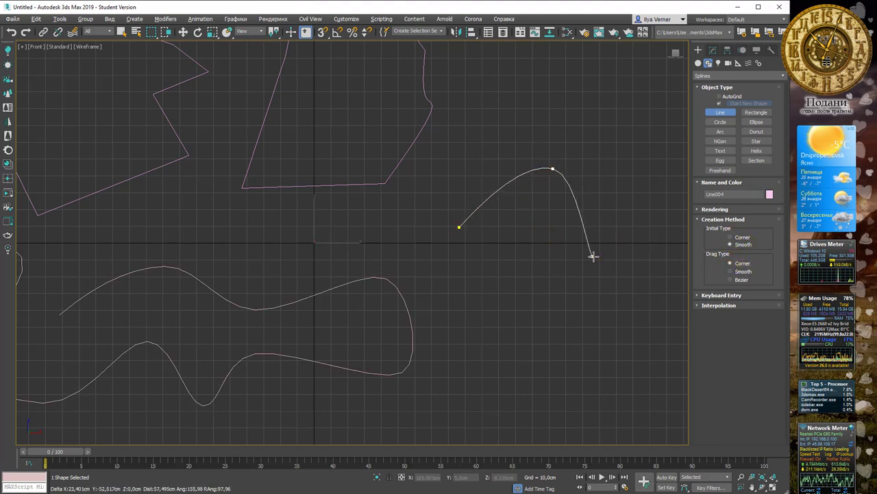
{"action": "left_click", "coordinate": [592, 256]}
{"action": "left_click", "coordinate": [633, 315]}
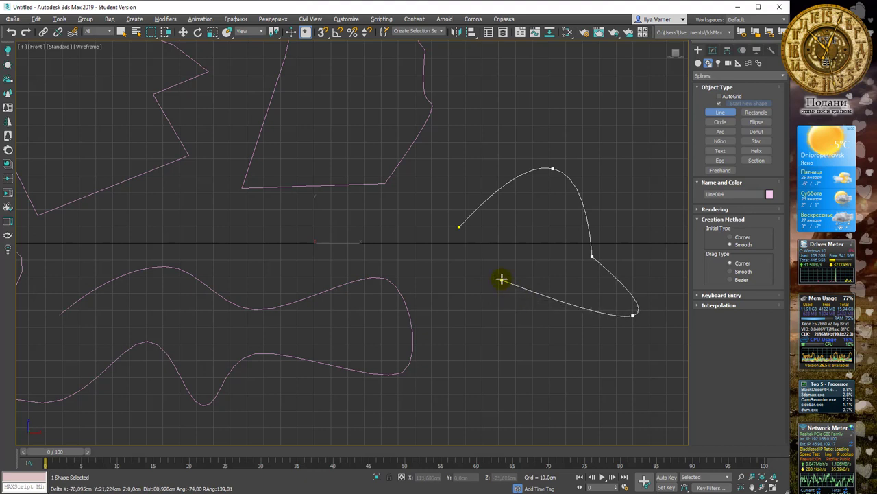
- Add Line004's remaining lower points, finish it, and toggle the Keyboard Entry rollout
{"action": "left_click", "coordinate": [503, 279]}
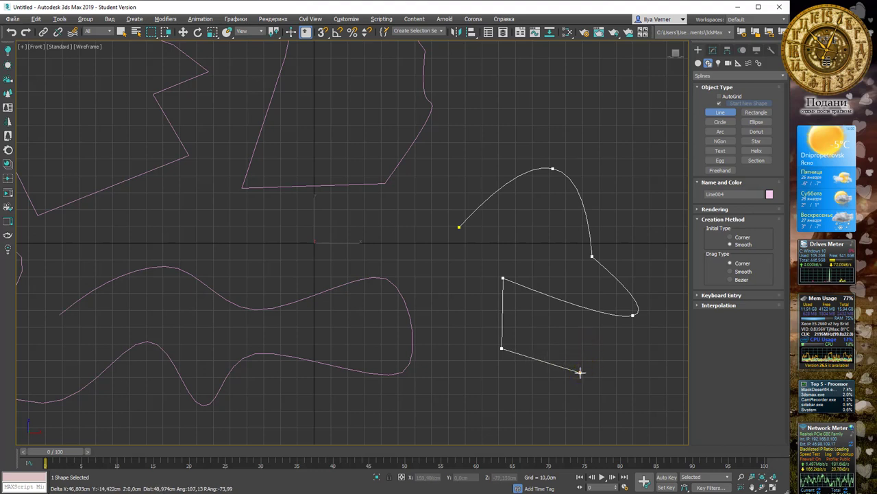
{"action": "left_click", "coordinate": [580, 373]}
{"action": "left_click", "coordinate": [451, 382]}
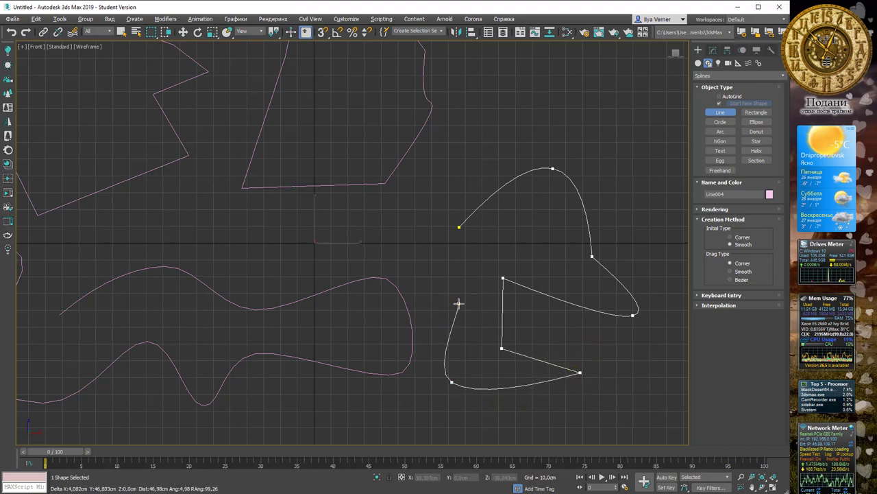
{"action": "left_click", "coordinate": [458, 302]}
{"action": "right_click", "coordinate": [458, 302]}
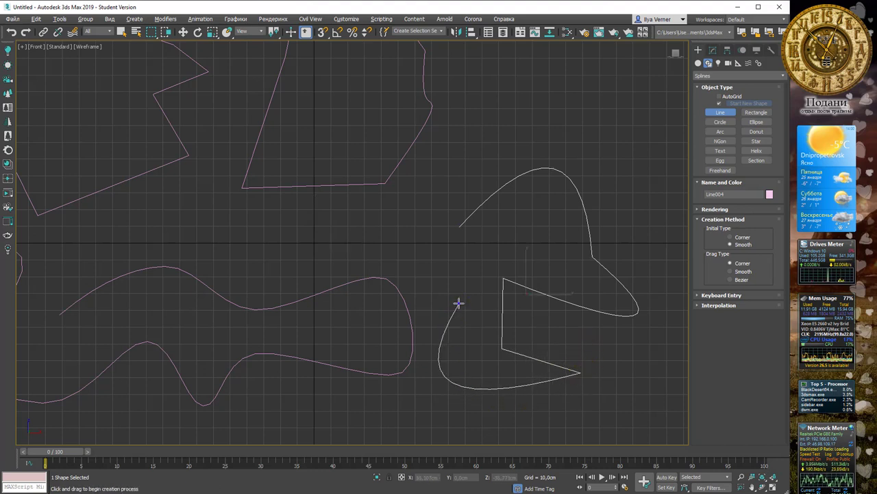
{"action": "left_click", "coordinate": [699, 297]}
{"action": "left_click", "coordinate": [699, 297]}
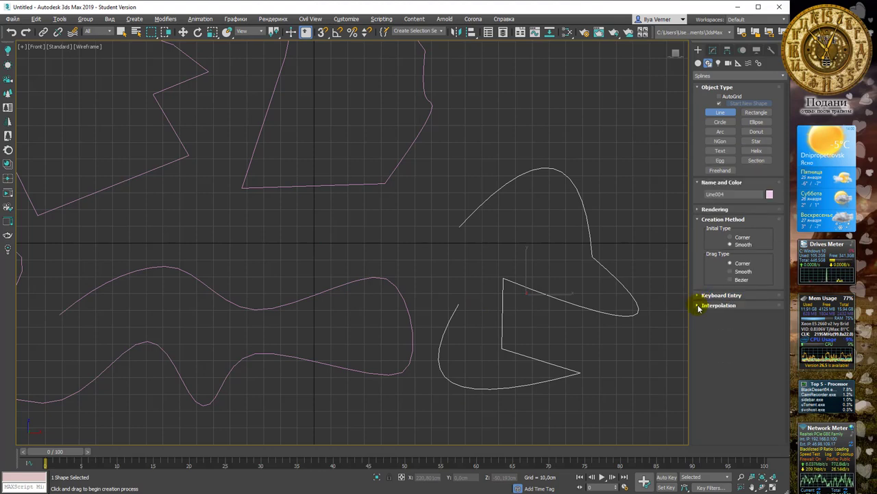
- Reframe the view around the shapes and expand the Interpolation rollout
{"action": "left_click", "coordinate": [699, 306]}
{"action": "left_click", "coordinate": [698, 307]}
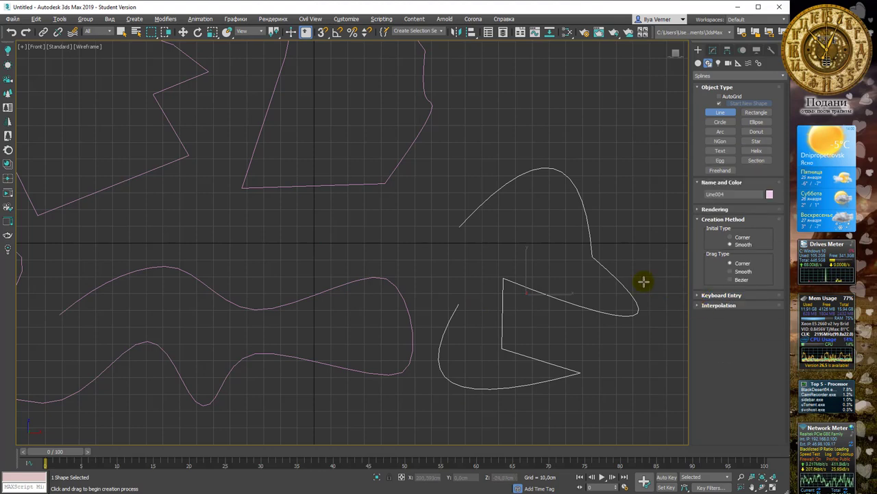
{"action": "mouse_move", "coordinate": [583, 198]}
{"action": "middle_mouse_down"}
{"action": "mouse_move", "coordinate": [562, 218]}
{"action": "mouse_move", "coordinate": [534, 201]}
{"action": "mouse_move", "coordinate": [439, 211]}
{"action": "middle_mouse_up"}
{"action": "scroll", "coordinate": [562, 217], "scroll_direction": "down", "scroll_amount": 3}
{"action": "scroll", "coordinate": [511, 210], "scroll_direction": "up", "scroll_amount": 1}
{"action": "scroll", "coordinate": [566, 206], "scroll_direction": "up", "scroll_amount": 2}
{"action": "scroll", "coordinate": [512, 209], "scroll_direction": "up", "scroll_amount": 2}
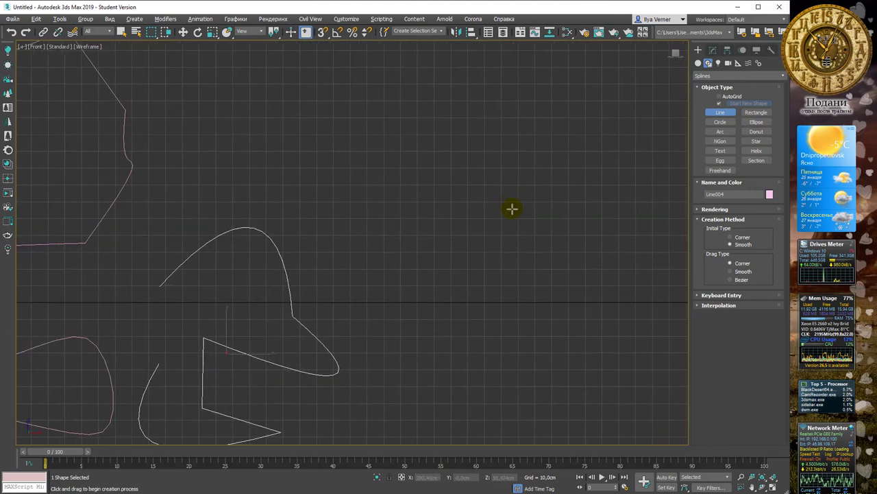
{"action": "left_click", "coordinate": [699, 306]}
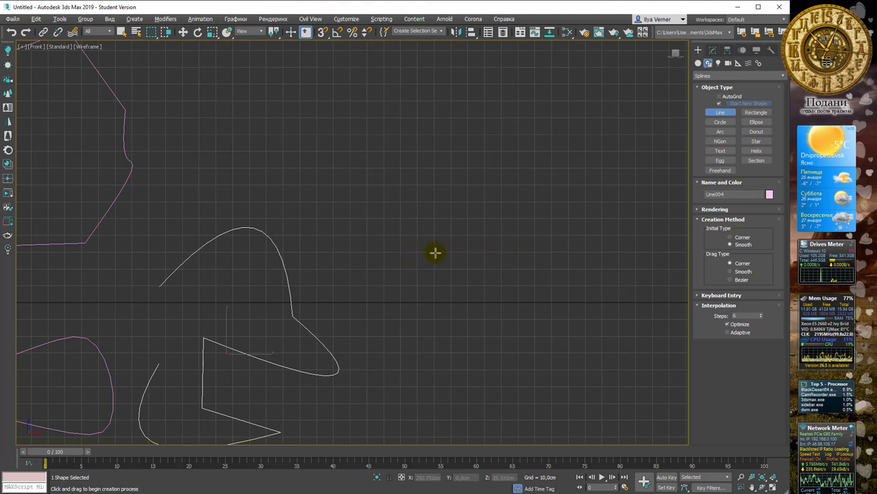
- Draw Line005 as a four-point arc in the upper-right empty space
{"action": "left_click", "coordinate": [407, 250]}
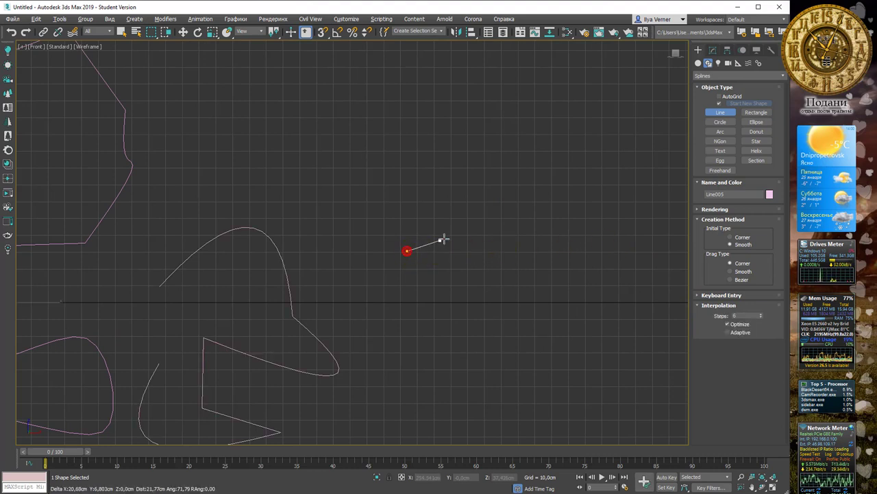
{"action": "left_click", "coordinate": [504, 216]}
{"action": "left_click", "coordinate": [601, 245]}
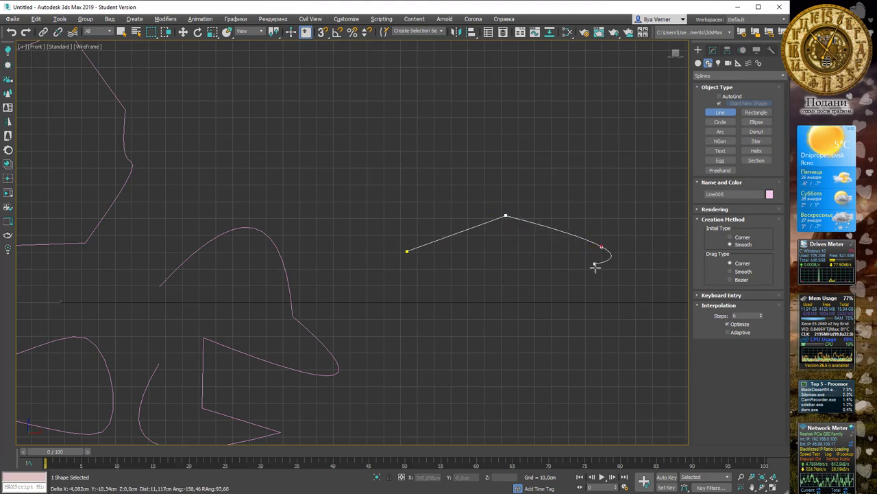
{"action": "left_click", "coordinate": [570, 316]}
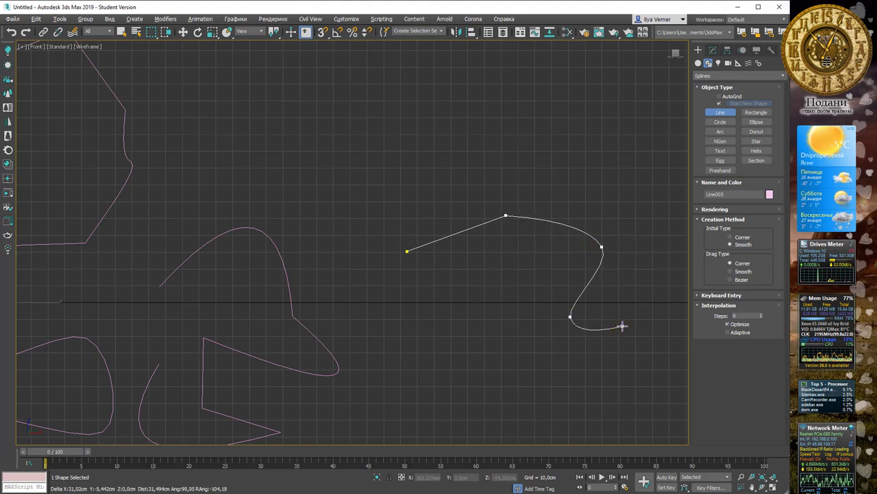
{"action": "right_click", "coordinate": [622, 327]}
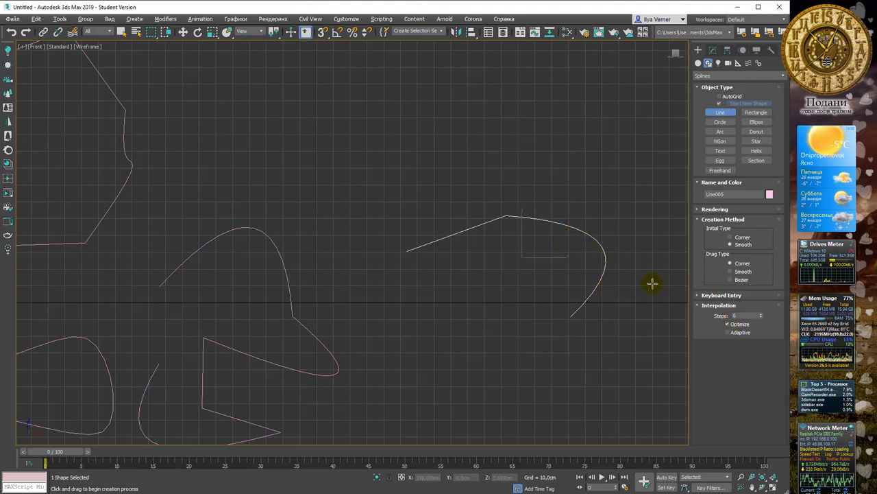
- Drop Line005's interpolation steps down to 0, then raise them back up
{"action": "left_click", "coordinate": [762, 317]}
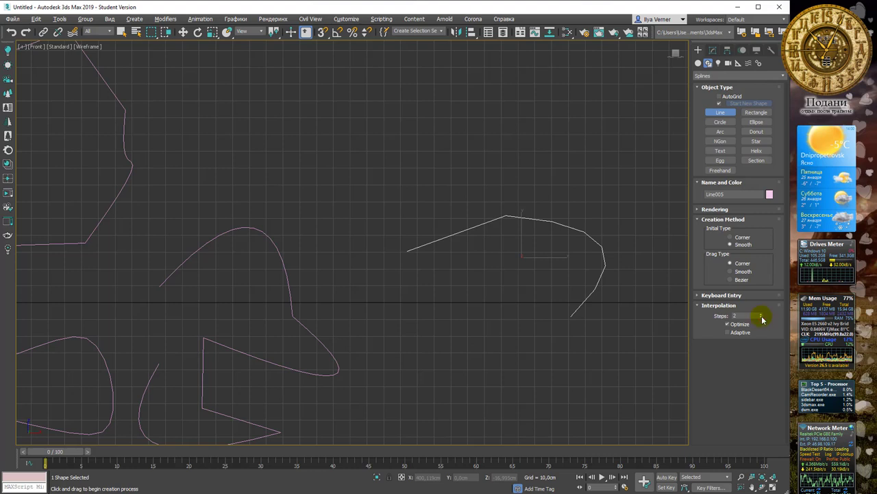
{"action": "left_click", "coordinate": [762, 318]}
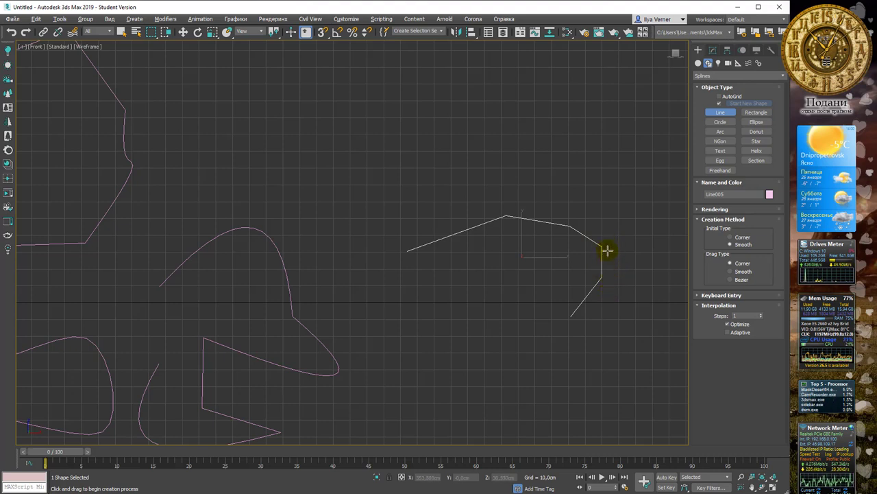
{"action": "left_click", "coordinate": [761, 318]}
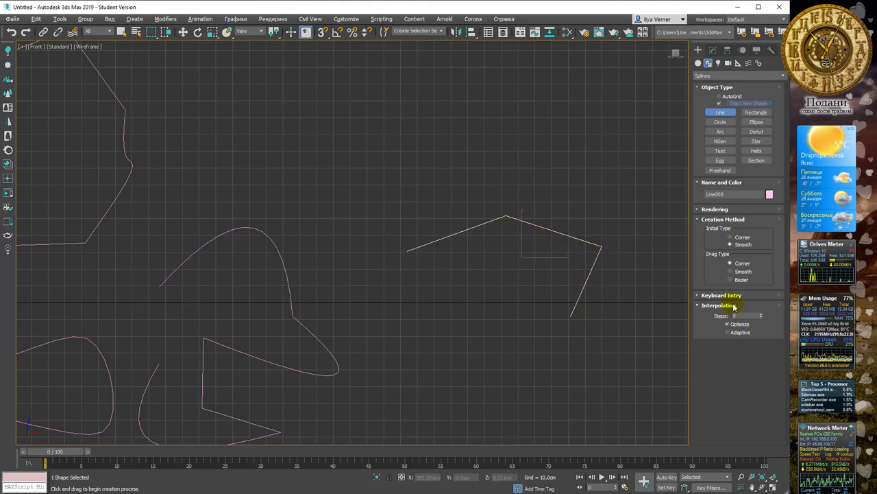
{"action": "left_click", "coordinate": [762, 314]}
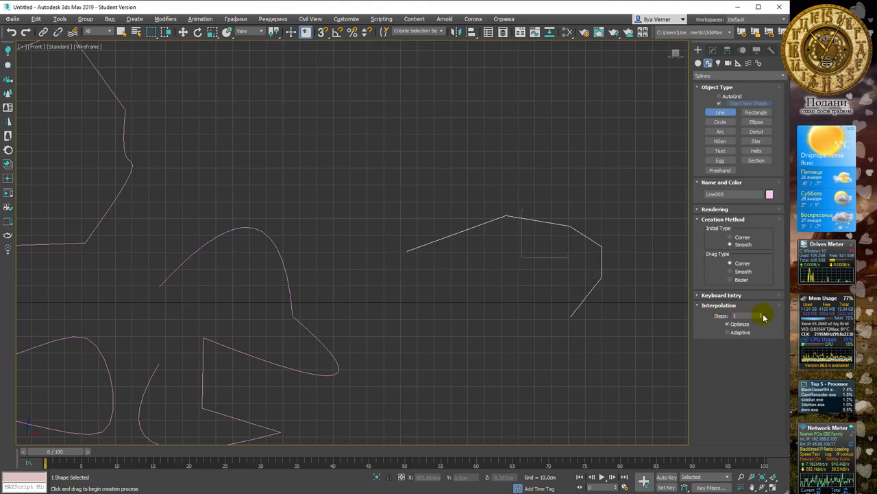
{"action": "left_click", "coordinate": [763, 314]}
{"action": "left_click", "coordinate": [762, 314]}
{"action": "left_click", "coordinate": [762, 314]}
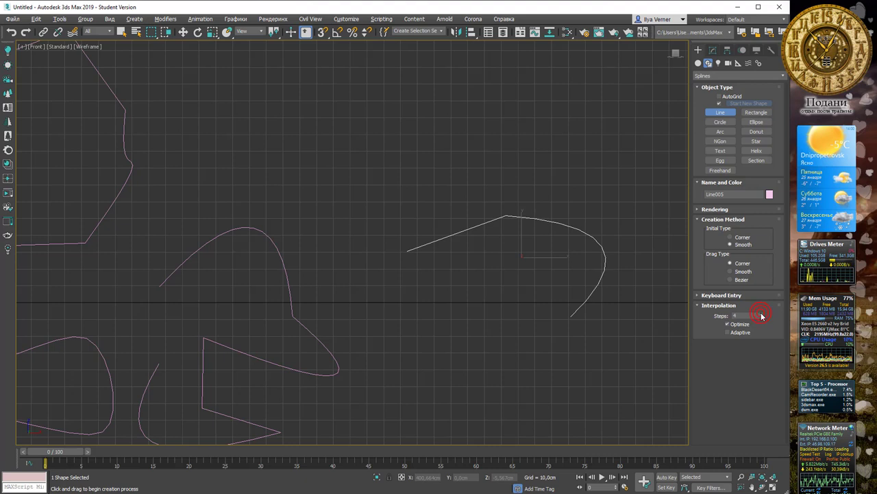
{"action": "left_click", "coordinate": [763, 314]}
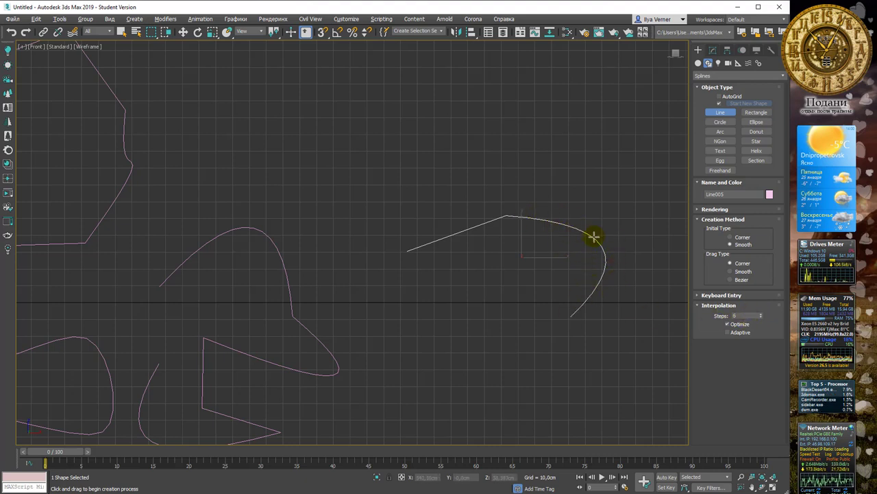
- Toggle Adaptive interpolation on and off, leaving it unchecked with steps at 6
{"action": "scroll", "coordinate": [579, 235], "scroll_direction": "up", "scroll_amount": 1}
{"action": "scroll", "coordinate": [569, 233], "scroll_direction": "up", "scroll_amount": 2}
{"action": "scroll", "coordinate": [556, 232], "scroll_direction": "up", "scroll_amount": 2}
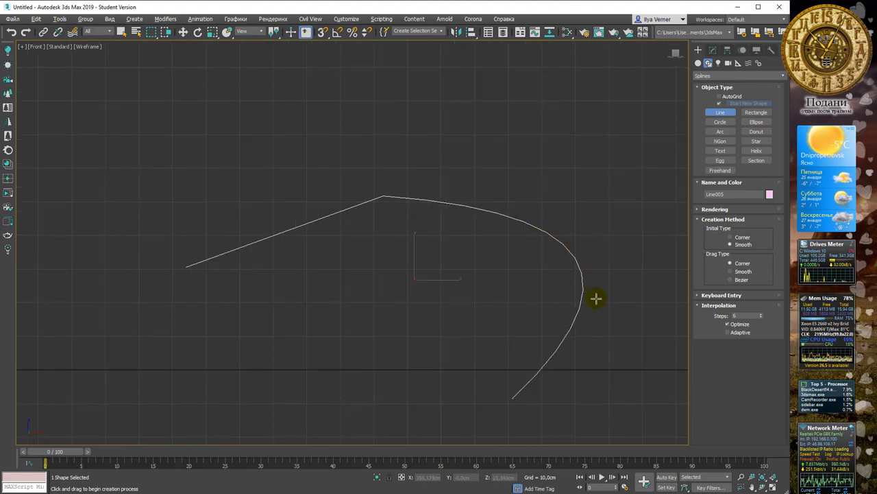
{"action": "scroll", "coordinate": [595, 294], "scroll_direction": "down", "scroll_amount": 4}
{"action": "middle_click_drag", "start_coordinate": [595, 288], "coordinate": [588, 249]}
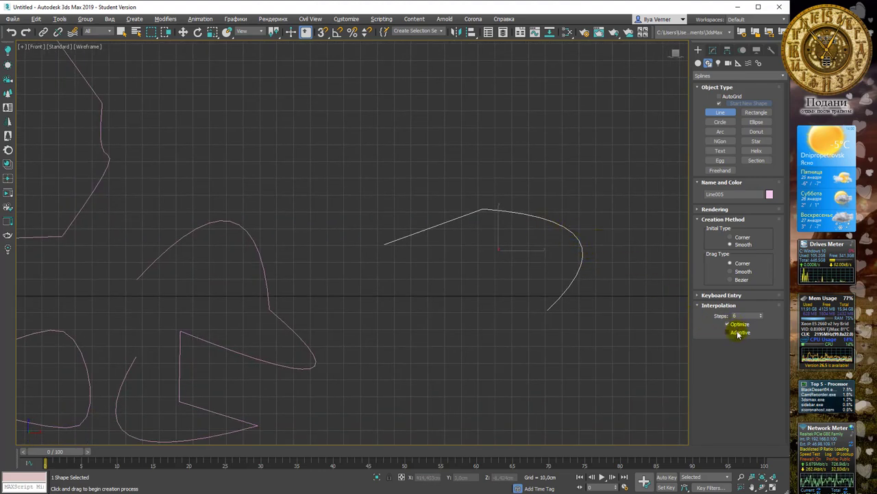
{"action": "left_click", "coordinate": [736, 333]}
{"action": "left_click", "coordinate": [734, 333]}
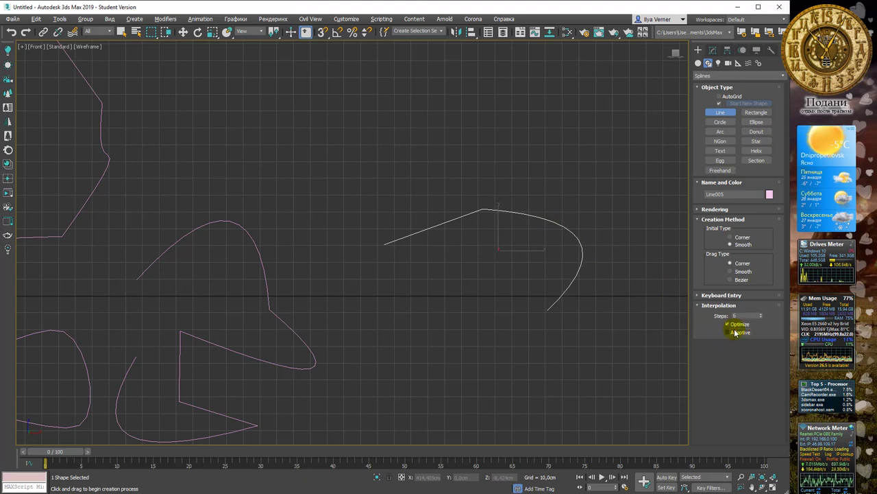
{"action": "left_click", "coordinate": [735, 333]}
{"action": "left_click", "coordinate": [737, 332]}
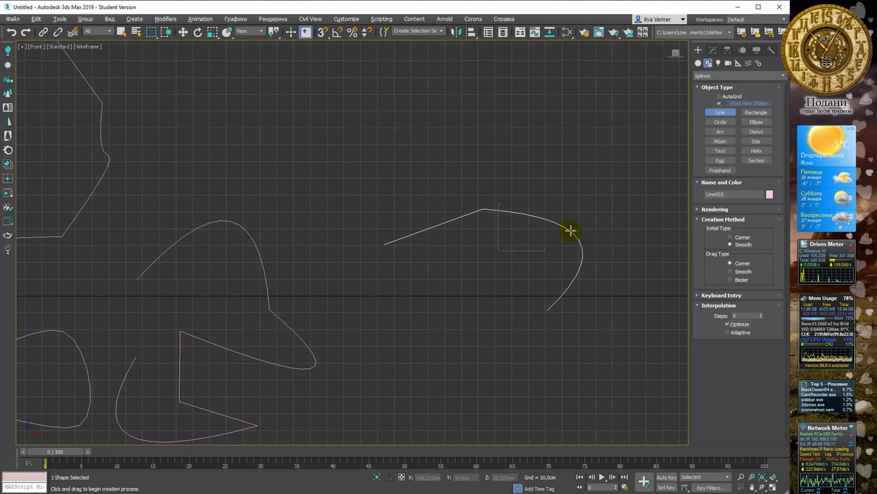
{"action": "mouse_move", "coordinate": [629, 226]}
{"action": "middle_mouse_down"}
{"action": "mouse_move", "coordinate": [593, 212]}
{"action": "mouse_move", "coordinate": [566, 224]}
{"action": "mouse_move", "coordinate": [595, 214]}
{"action": "middle_mouse_up"}
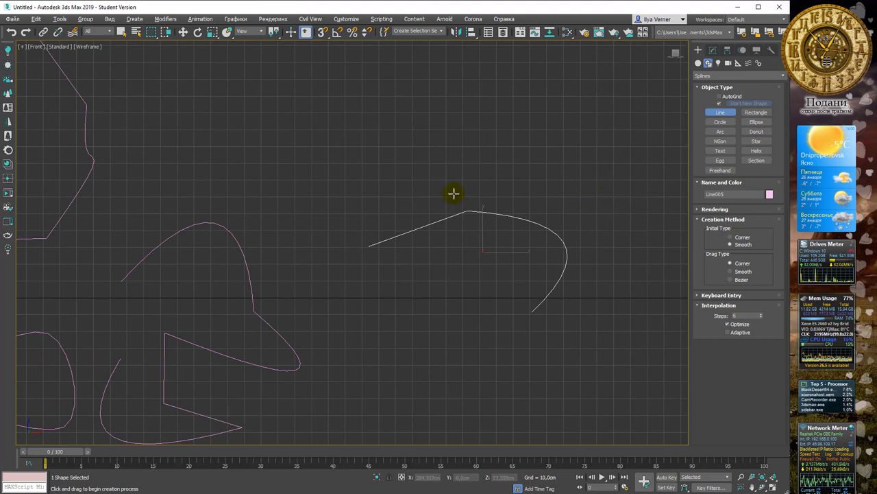
{"action": "left_click", "coordinate": [719, 114]}
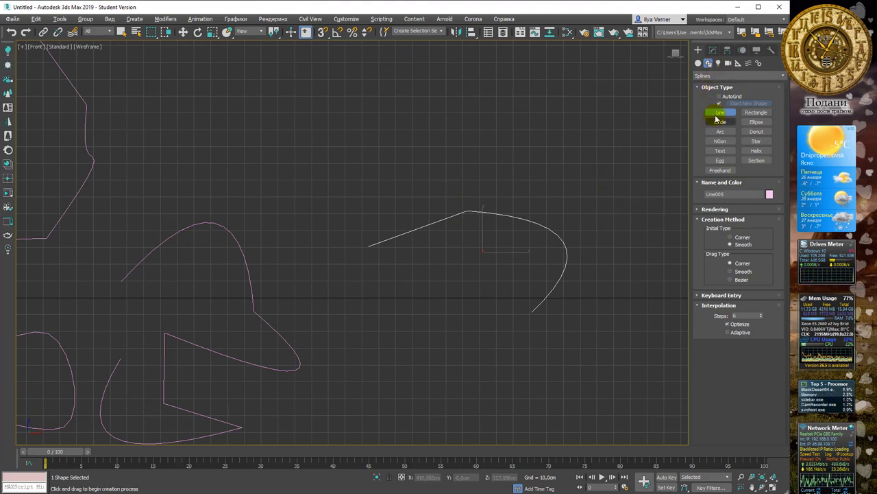
- Show Line005 in the Modify panel and widen the command panel into two columns
{"action": "left_click", "coordinate": [713, 50]}
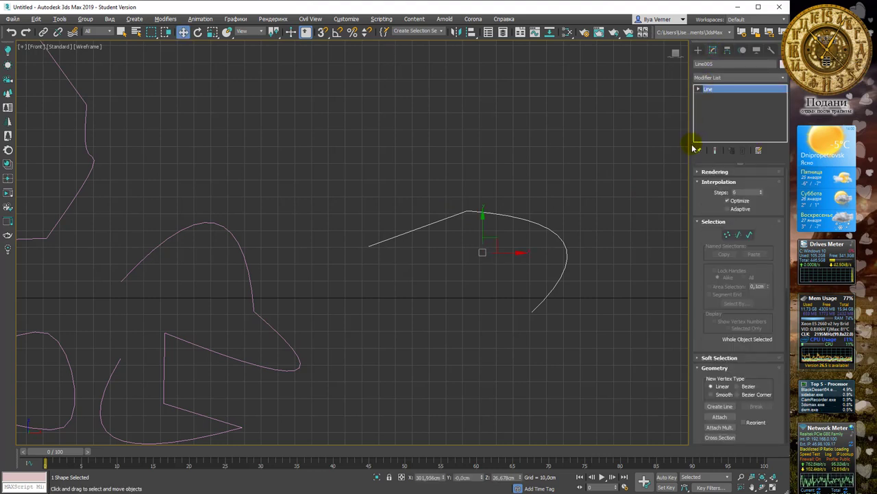
{"action": "left_click_drag", "start_coordinate": [772, 306], "coordinate": [758, 197]}
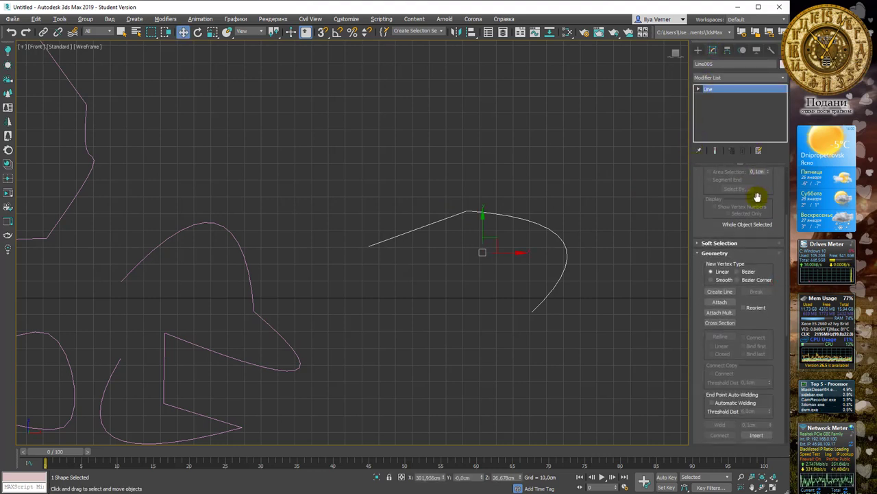
{"action": "left_click_drag", "start_coordinate": [770, 313], "coordinate": [759, 143]}
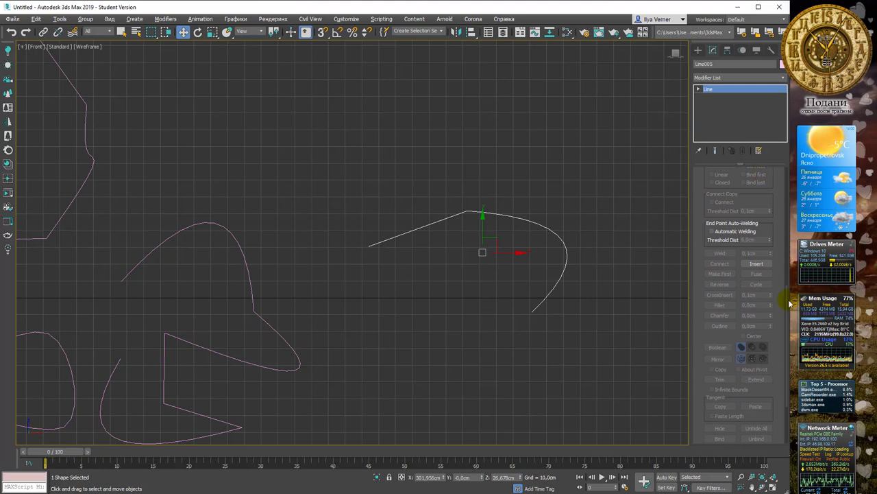
{"action": "left_click_drag", "start_coordinate": [776, 299], "coordinate": [778, 237]}
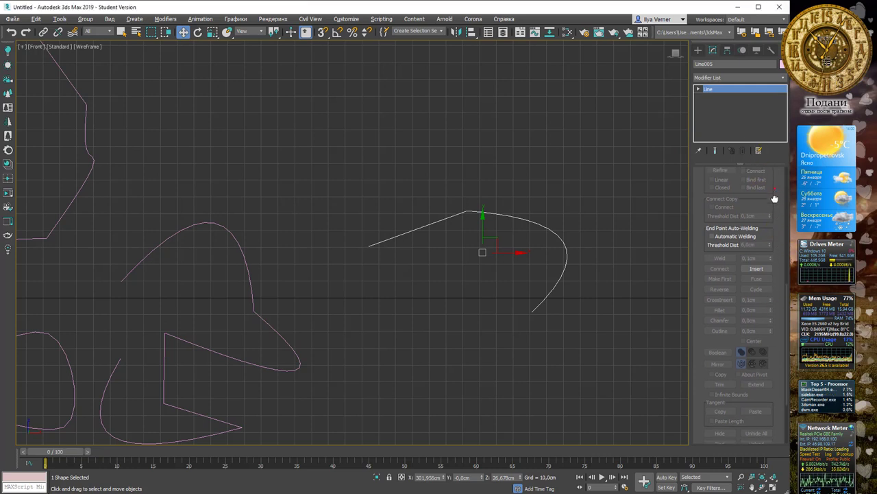
{"action": "left_click_drag", "start_coordinate": [773, 196], "coordinate": [777, 309]}
{"action": "left_click_drag", "start_coordinate": [777, 201], "coordinate": [757, 341]}
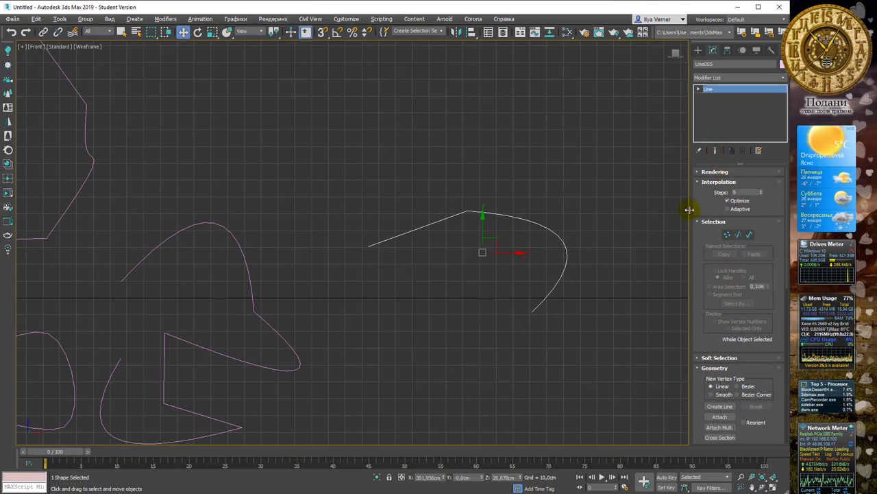
{"action": "left_click_drag", "start_coordinate": [689, 213], "coordinate": [604, 203]}
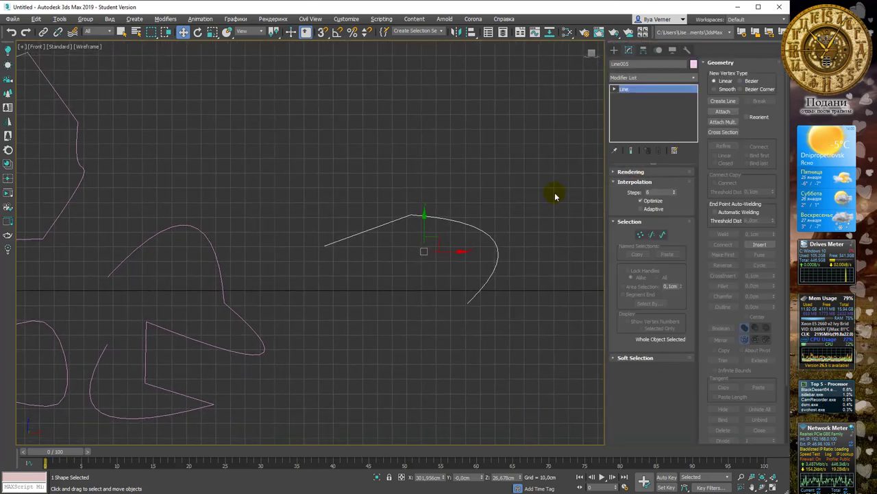
{"action": "middle_click_drag", "start_coordinate": [503, 188], "coordinate": [499, 142]}
{"action": "mouse_move", "coordinate": [510, 179]}
{"action": "middle_mouse_down"}
{"action": "mouse_move", "coordinate": [476, 133]}
{"action": "mouse_move", "coordinate": [501, 150]}
{"action": "middle_mouse_up"}
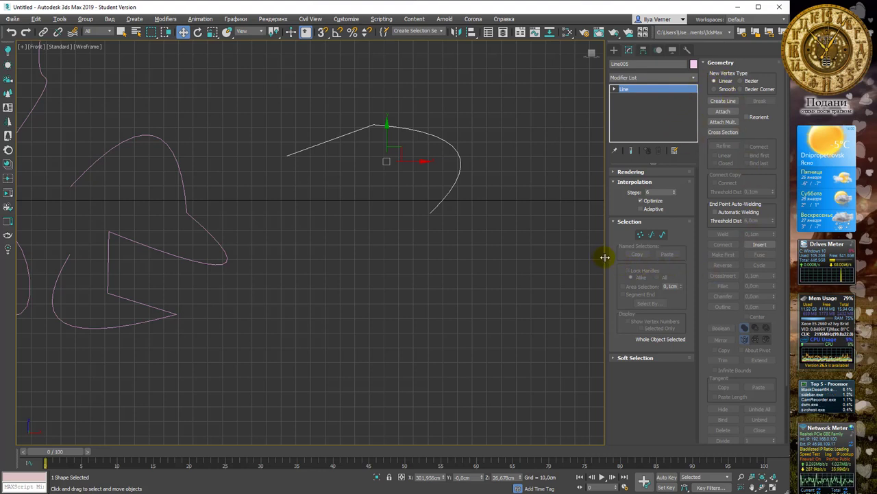
{"action": "left_click_drag", "start_coordinate": [607, 257], "coordinate": [534, 259]}
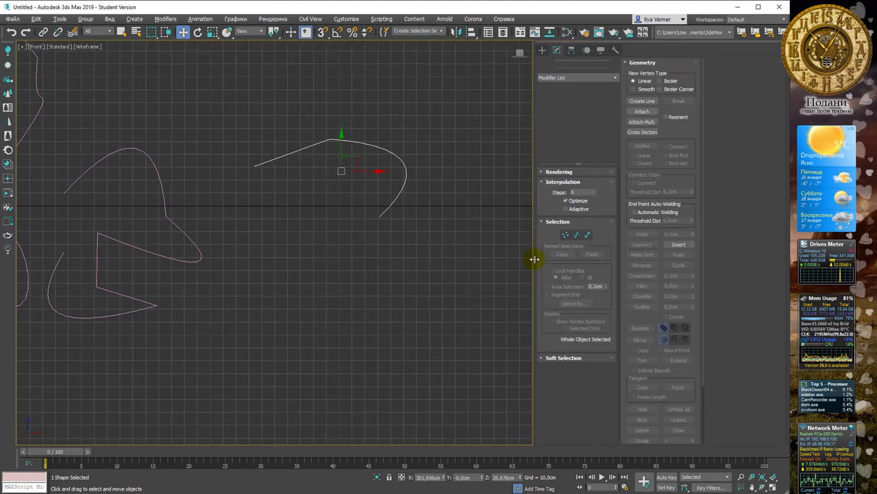
- Expand the Soft Selection and Rendering rollouts for Line005
{"action": "left_click", "coordinate": [543, 355]}
{"action": "scroll", "coordinate": [576, 223], "scroll_direction": "up", "scroll_amount": 1}
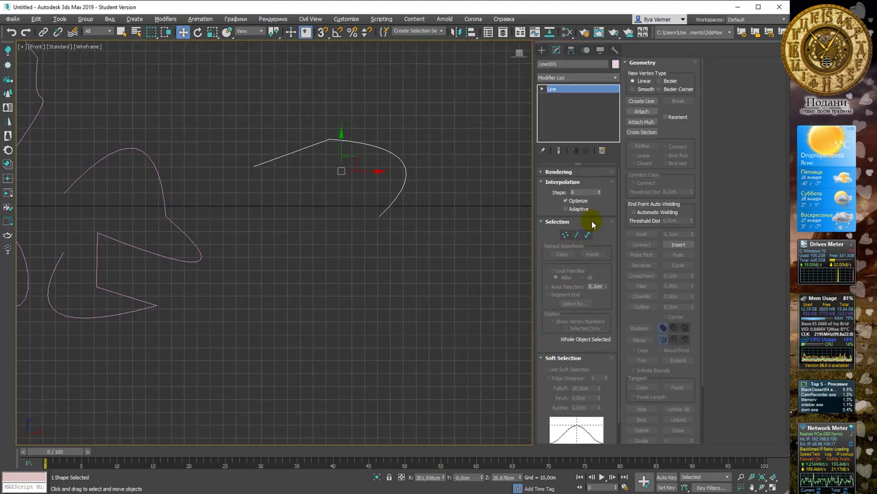
{"action": "left_click", "coordinate": [542, 172]}
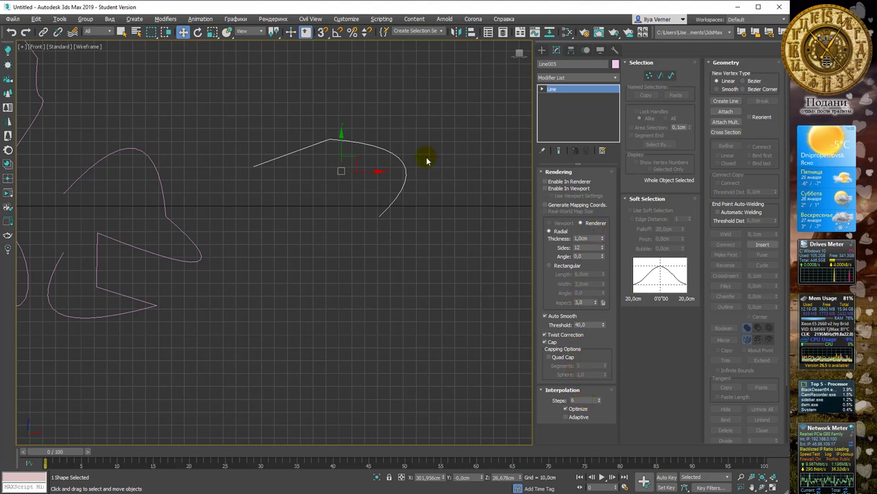
{"action": "middle_click_drag", "start_coordinate": [410, 143], "coordinate": [416, 159]}
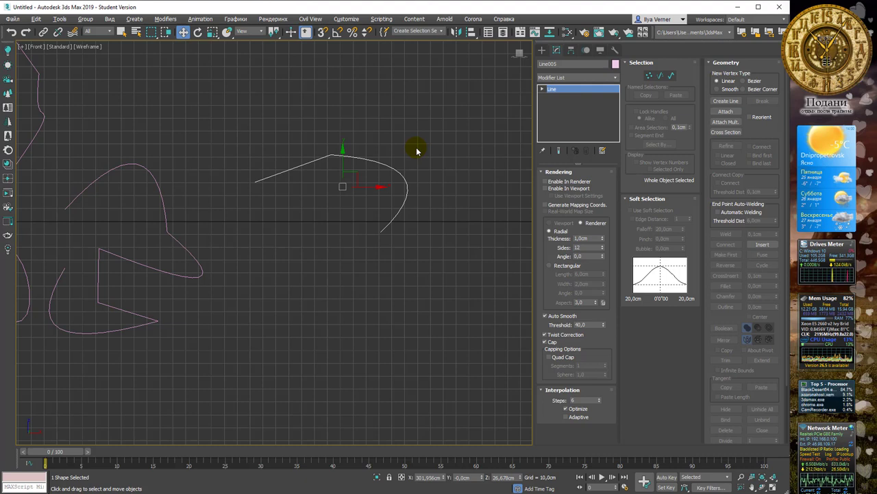
- Switch Line005 to Vertex sub-object level in the modifier stack
{"action": "left_click", "coordinate": [542, 90]}
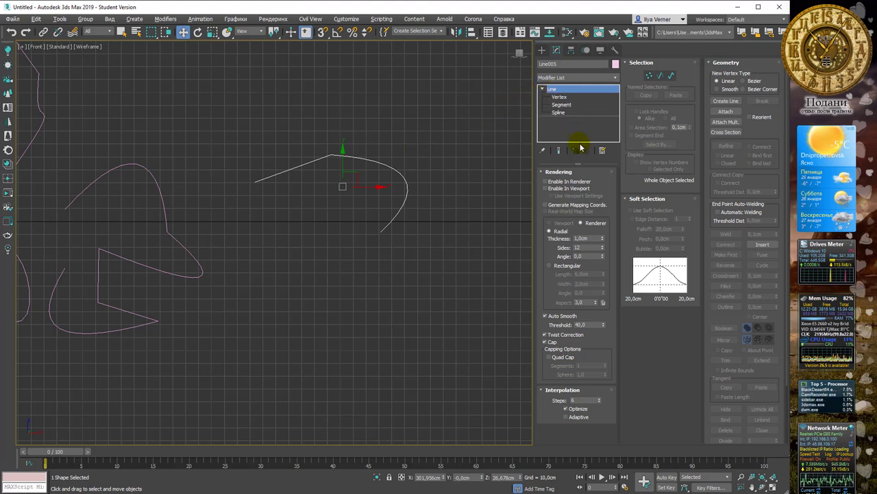
{"action": "left_click_drag", "start_coordinate": [579, 164], "coordinate": [579, 146]}
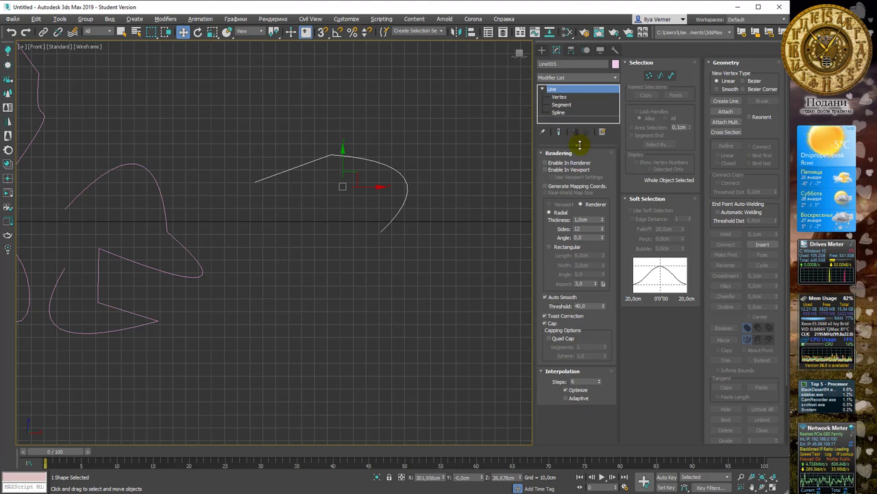
{"action": "left_click", "coordinate": [555, 88]}
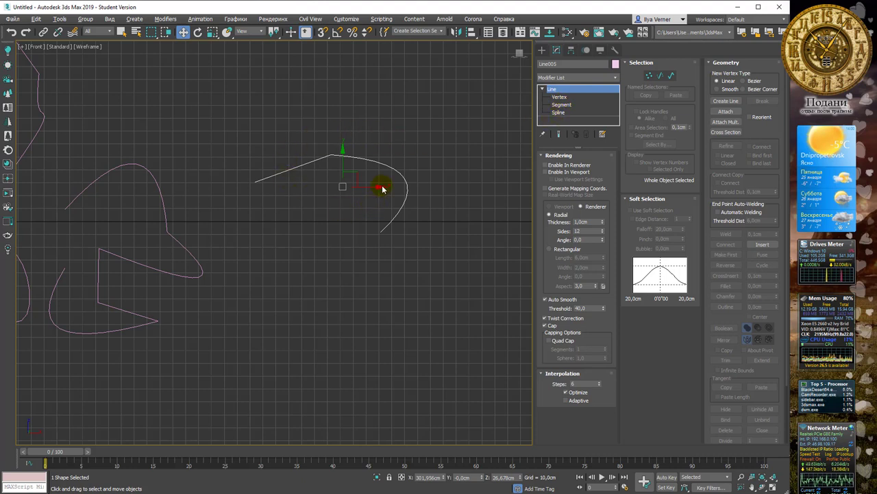
{"action": "left_click", "coordinate": [560, 98]}
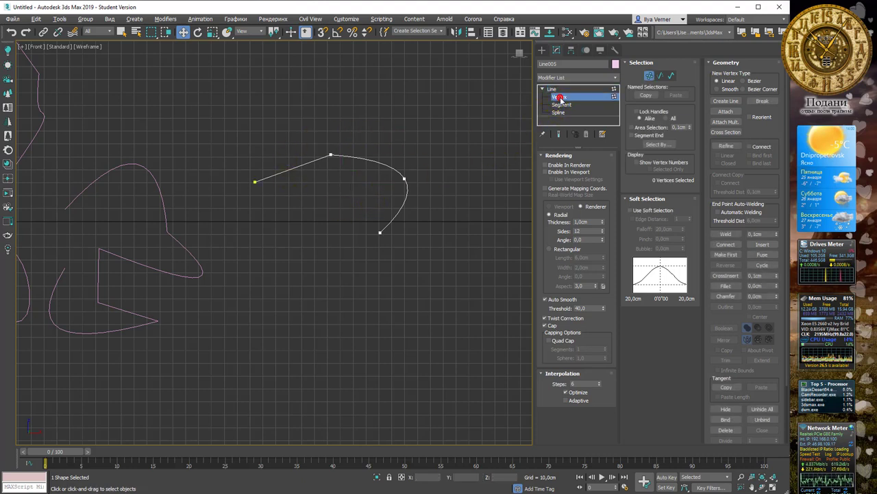
- Pull the curve's right-hand vertex up and outward with the Move tool
{"action": "left_click", "coordinate": [311, 143]}
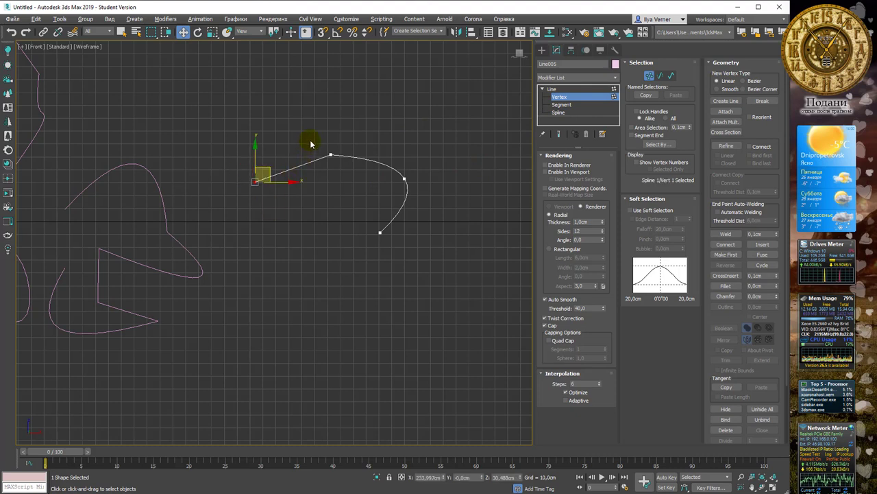
{"action": "left_click_drag", "start_coordinate": [338, 183], "coordinate": [338, 183]}
{"action": "left_click", "coordinate": [405, 178]}
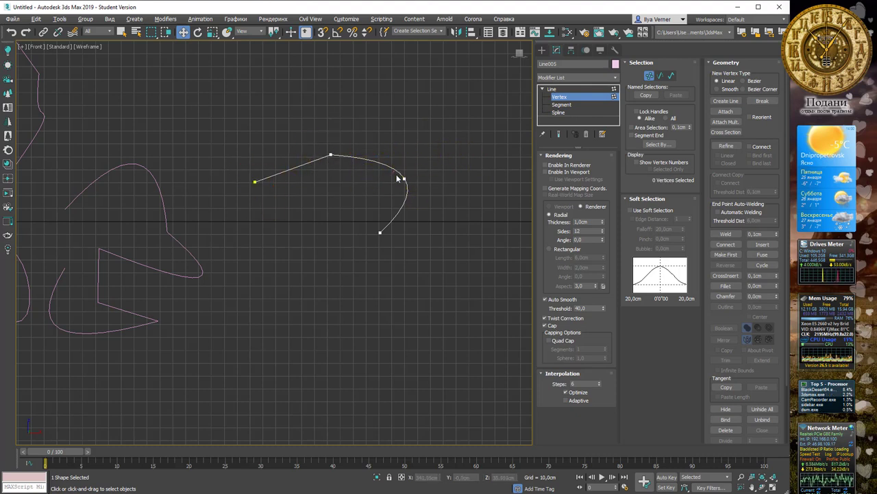
{"action": "left_click", "coordinate": [415, 177]}
{"action": "mouse_move", "coordinate": [415, 177]}
{"action": "left_mouse_down"}
{"action": "mouse_move", "coordinate": [357, 170]}
{"action": "mouse_move", "coordinate": [450, 128]}
{"action": "left_mouse_up"}
{"action": "left_click_drag", "start_coordinate": [397, 221], "coordinate": [411, 260]}
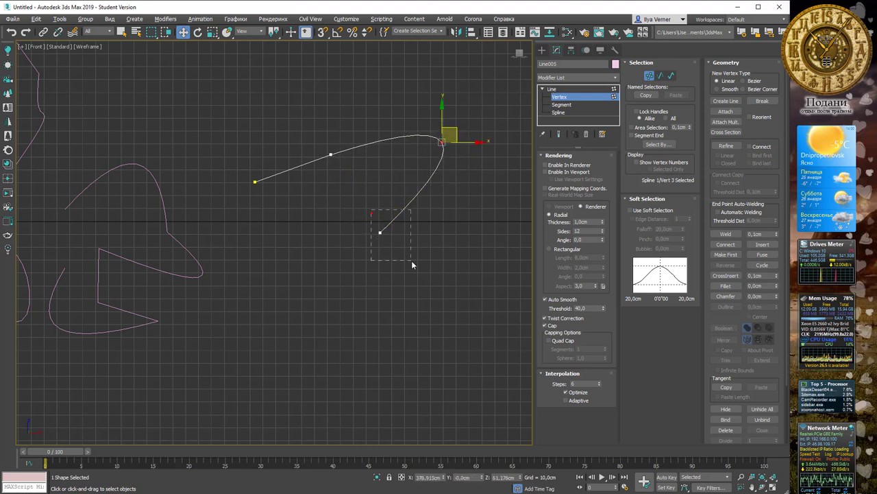
- Drag the bottom end vertex down and right, then select the upper-right vertex
{"action": "left_click", "coordinate": [397, 231]}
{"action": "left_click_drag", "start_coordinate": [397, 231], "coordinate": [438, 268]}
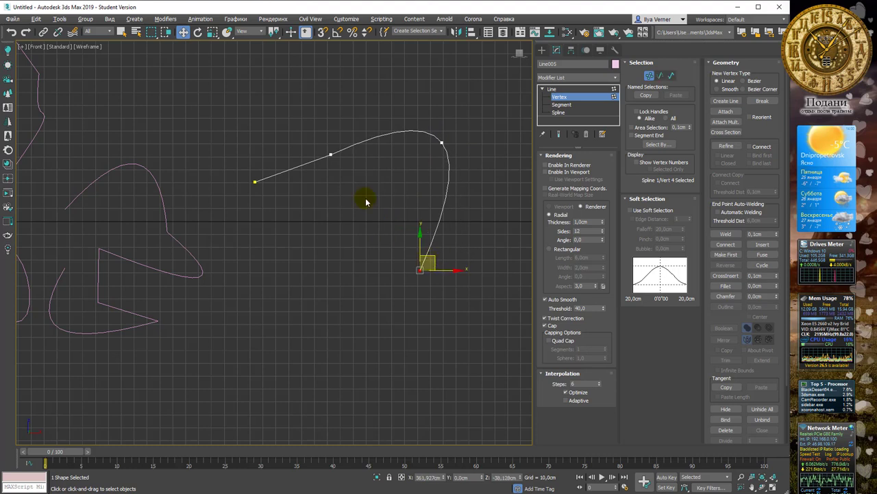
{"action": "mouse_move", "coordinate": [364, 197]}
{"action": "left_mouse_down"}
{"action": "mouse_move", "coordinate": [320, 142]}
{"action": "mouse_move", "coordinate": [322, 82]}
{"action": "mouse_move", "coordinate": [322, 93]}
{"action": "left_mouse_up"}
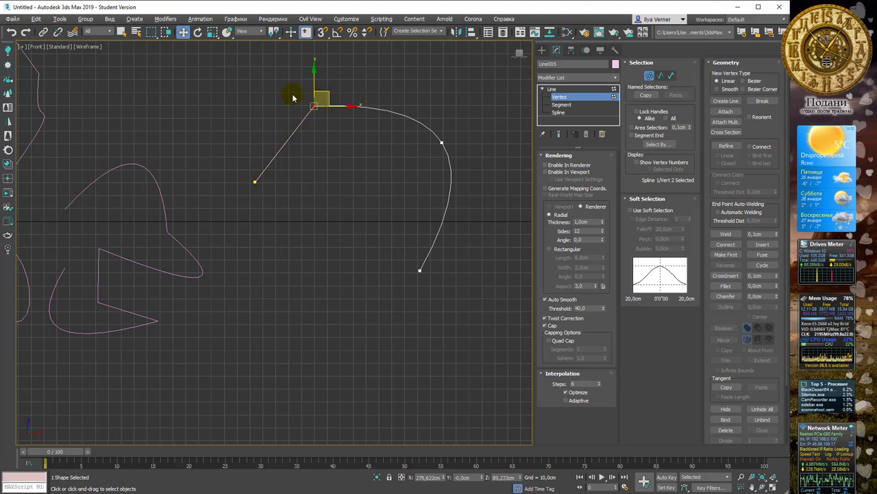
{"action": "left_click_drag", "start_coordinate": [456, 166], "coordinate": [456, 166]}
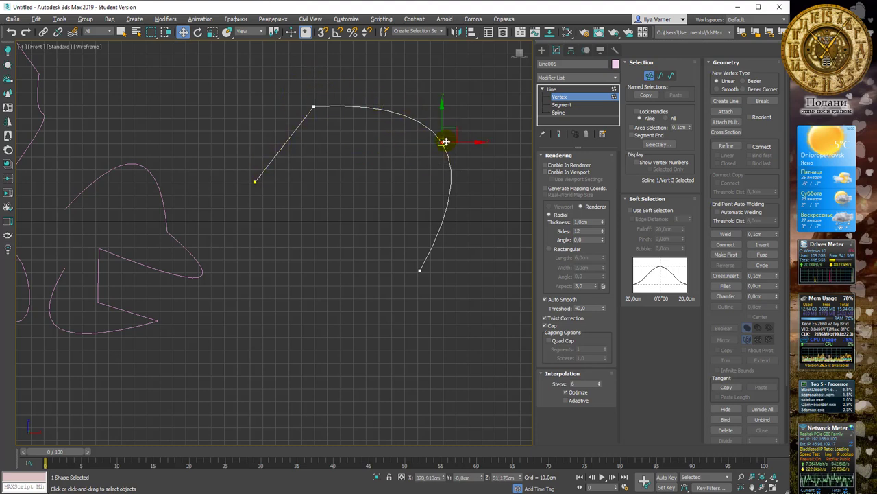
{"action": "left_click_drag", "start_coordinate": [465, 181], "coordinate": [465, 180]}
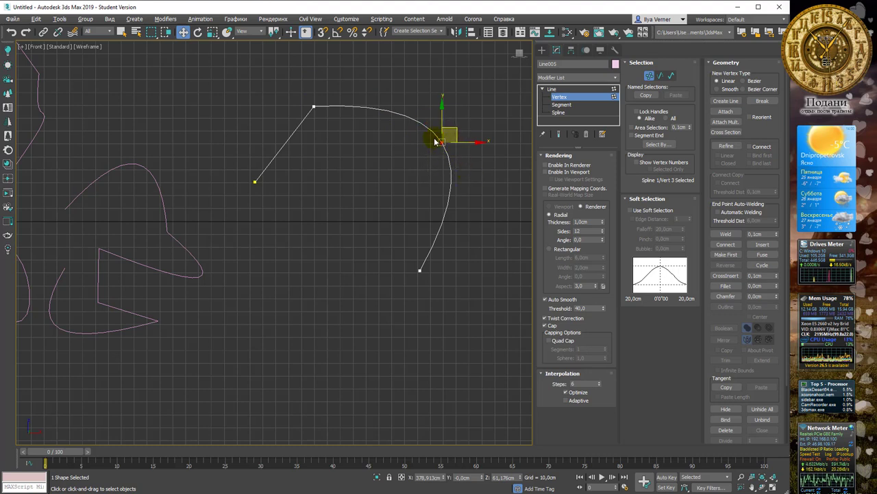
- Turn Line005's right-hand vertex into a smooth Bezier point and adjust its upper tangent handle
{"action": "right_click", "coordinate": [440, 143]}
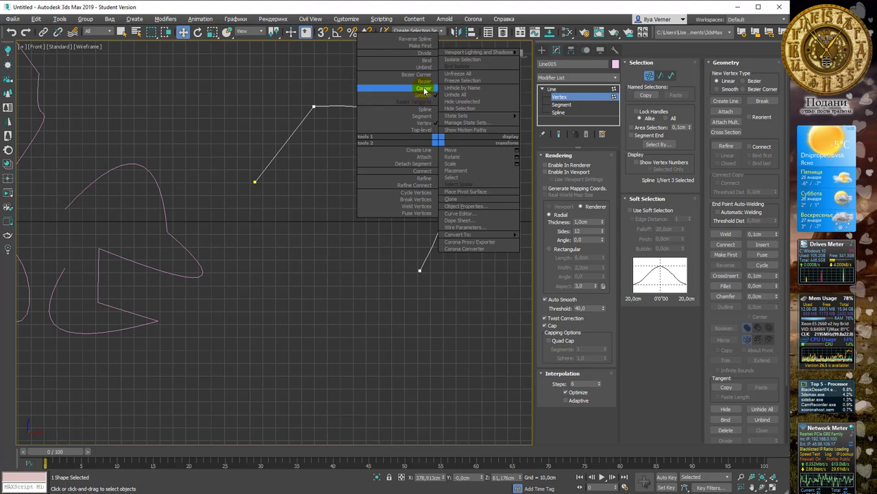
{"action": "left_click", "coordinate": [423, 88]}
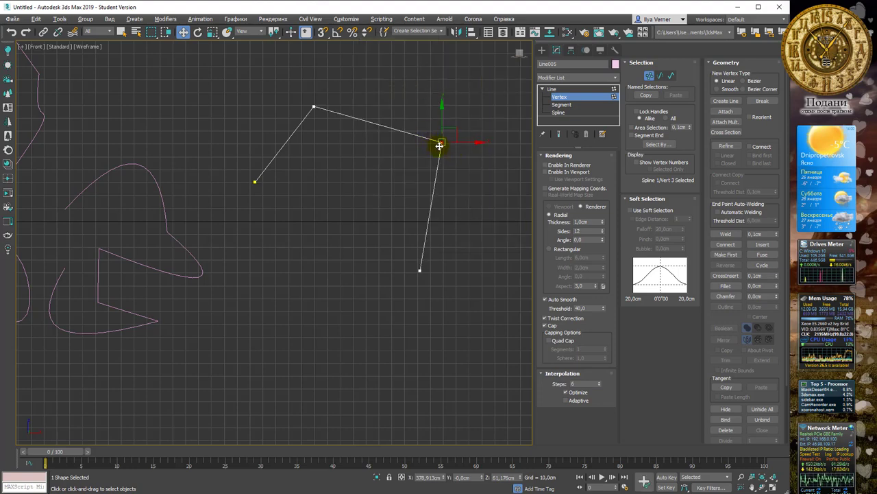
{"action": "left_click_drag", "start_coordinate": [430, 126], "coordinate": [450, 163]}
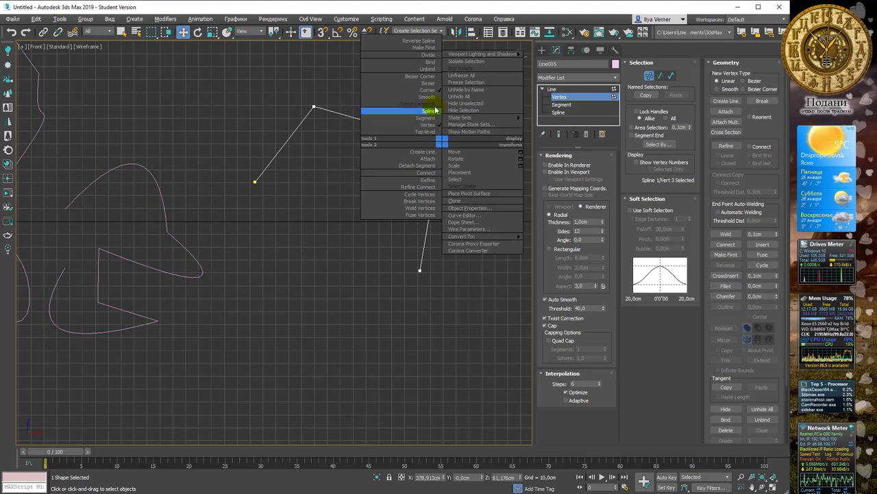
{"action": "left_click", "coordinate": [426, 83]}
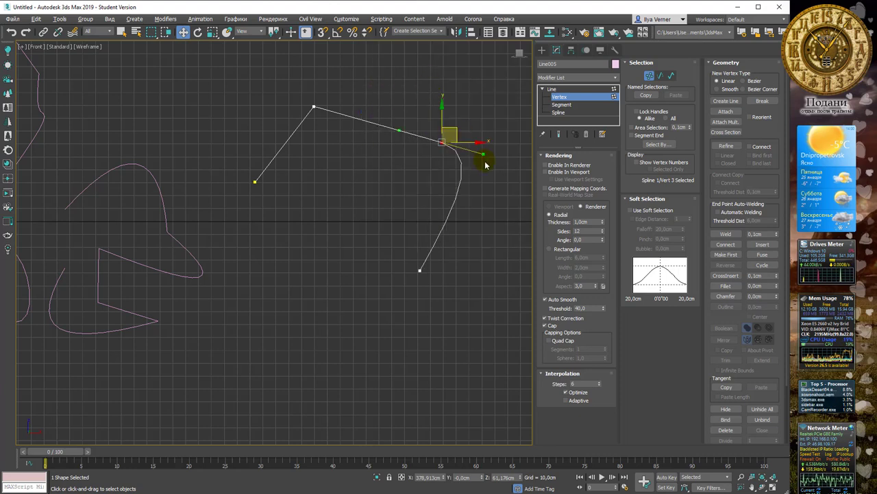
{"action": "mouse_move", "coordinate": [437, 134]}
{"action": "left_mouse_down"}
{"action": "mouse_move", "coordinate": [449, 165]}
{"action": "mouse_move", "coordinate": [466, 171]}
{"action": "mouse_move", "coordinate": [457, 173]}
{"action": "mouse_move", "coordinate": [472, 207]}
{"action": "mouse_move", "coordinate": [448, 154]}
{"action": "mouse_move", "coordinate": [462, 206]}
{"action": "mouse_move", "coordinate": [456, 166]}
{"action": "mouse_move", "coordinate": [446, 161]}
{"action": "mouse_move", "coordinate": [464, 179]}
{"action": "mouse_move", "coordinate": [457, 190]}
{"action": "mouse_move", "coordinate": [464, 178]}
{"action": "mouse_move", "coordinate": [455, 180]}
{"action": "left_mouse_up"}
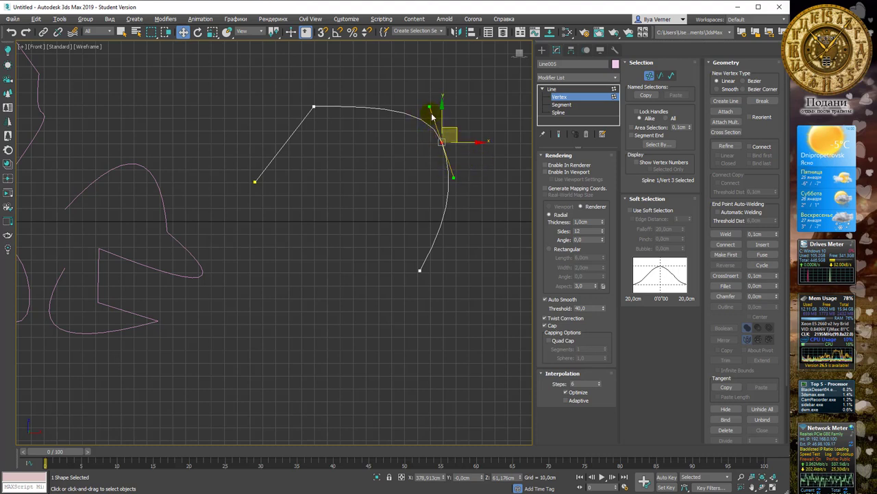
{"action": "right_click", "coordinate": [442, 142]}
{"action": "mouse_move", "coordinate": [456, 114]}
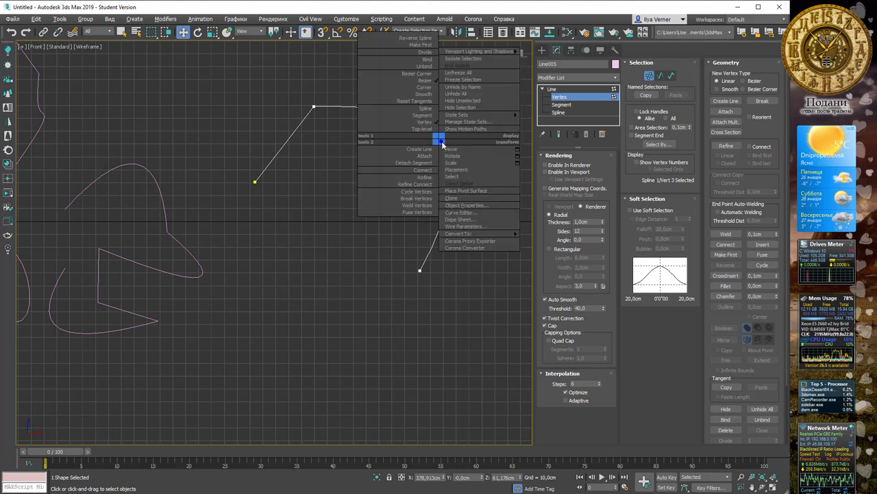
{"action": "left_click", "coordinate": [421, 79]}
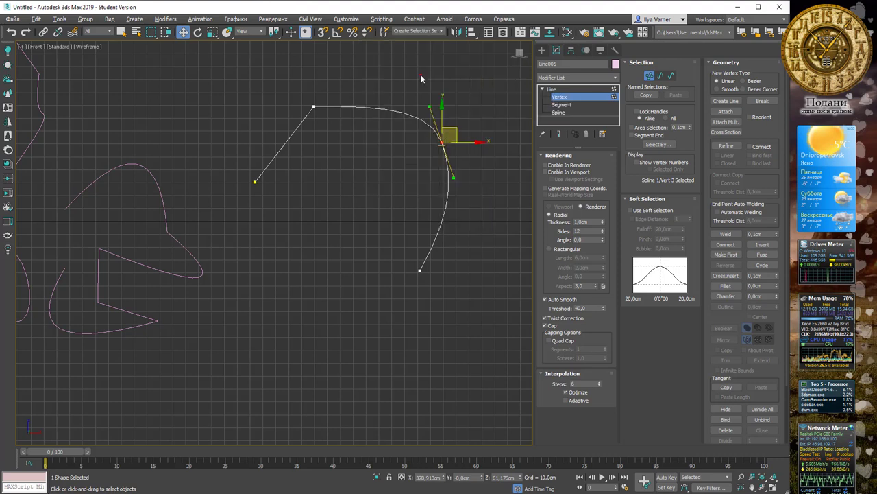
{"action": "mouse_move", "coordinate": [429, 107]}
{"action": "left_mouse_down"}
{"action": "mouse_move", "coordinate": [401, 118]}
{"action": "mouse_move", "coordinate": [419, 98]}
{"action": "left_mouse_up"}
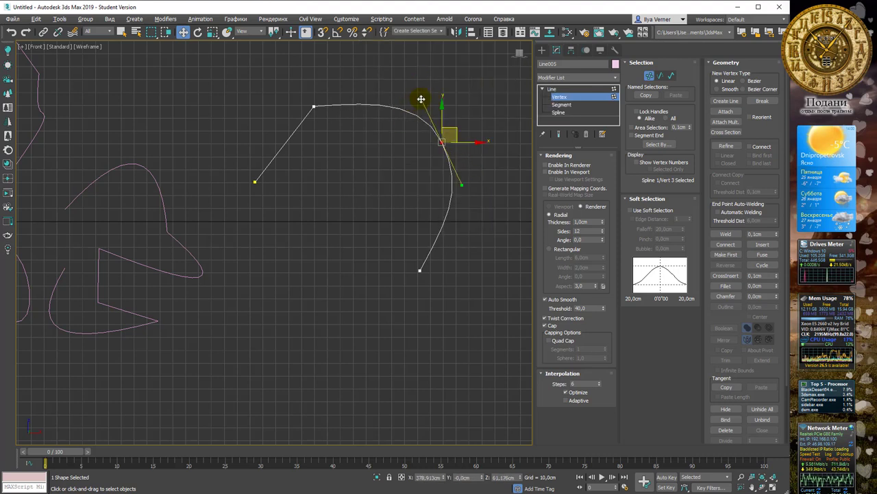
{"action": "left_click", "coordinate": [426, 156]}
- Make the right-hand vertex a Bezier Corner and drag both tangent handles into a sharp kink
{"action": "left_click", "coordinate": [443, 141]}
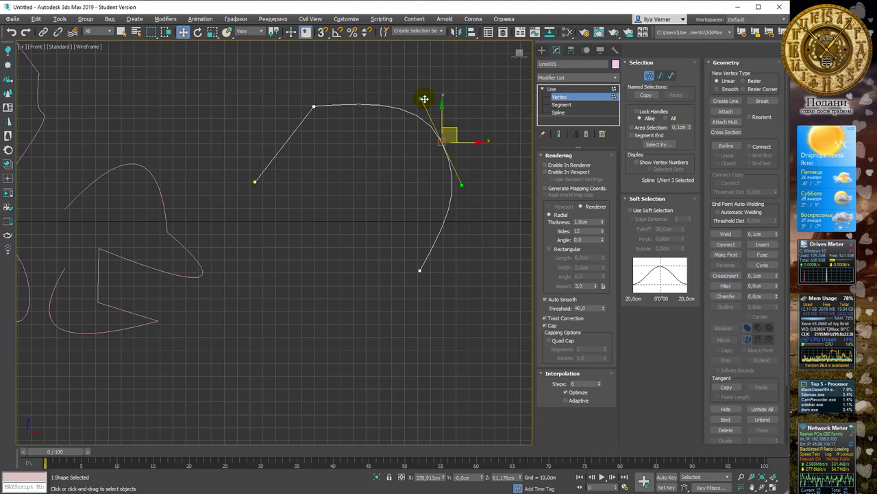
{"action": "right_click", "coordinate": [443, 143]}
{"action": "left_click", "coordinate": [431, 81]}
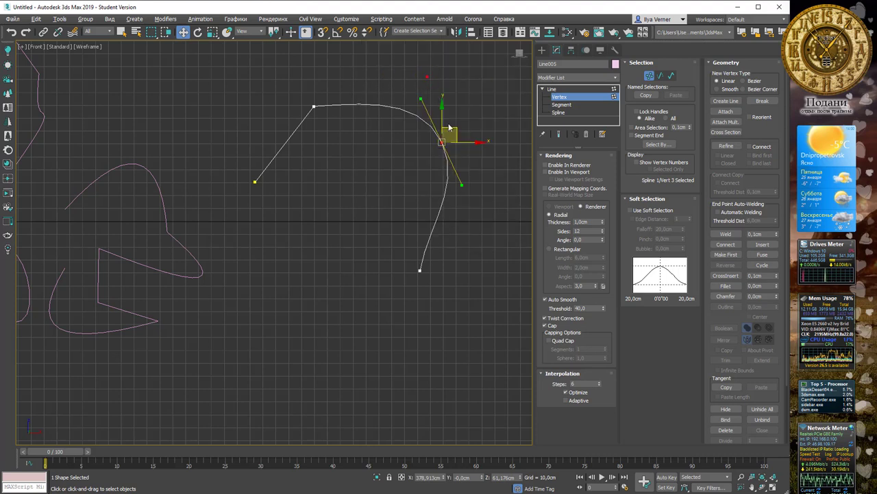
{"action": "mouse_move", "coordinate": [421, 100]}
{"action": "left_mouse_down"}
{"action": "mouse_move", "coordinate": [382, 201]}
{"action": "mouse_move", "coordinate": [373, 151]}
{"action": "mouse_move", "coordinate": [489, 55]}
{"action": "mouse_move", "coordinate": [365, 92]}
{"action": "mouse_move", "coordinate": [310, 178]}
{"action": "left_mouse_up"}
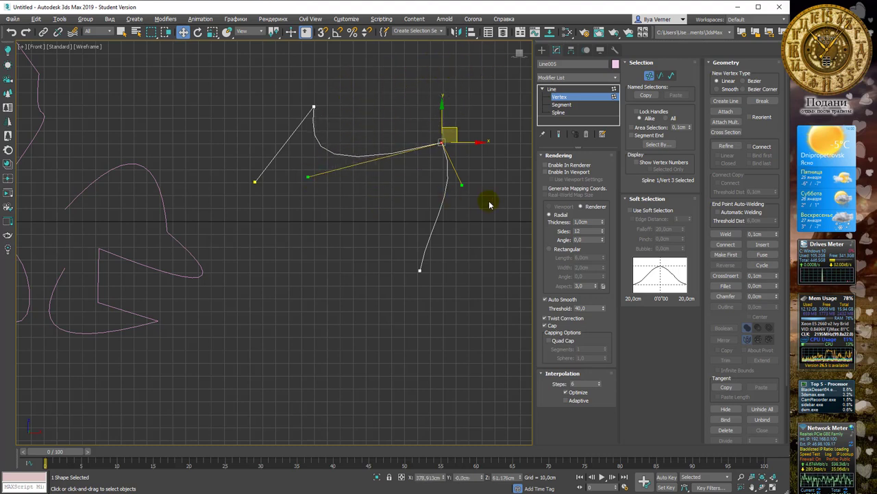
{"action": "mouse_move", "coordinate": [478, 170]}
{"action": "left_mouse_down"}
{"action": "mouse_move", "coordinate": [486, 180]}
{"action": "mouse_move", "coordinate": [384, 233]}
{"action": "mouse_move", "coordinate": [272, 204]}
{"action": "mouse_move", "coordinate": [466, 192]}
{"action": "mouse_move", "coordinate": [515, 116]}
{"action": "mouse_move", "coordinate": [490, 198]}
{"action": "mouse_move", "coordinate": [498, 200]}
{"action": "left_mouse_up"}
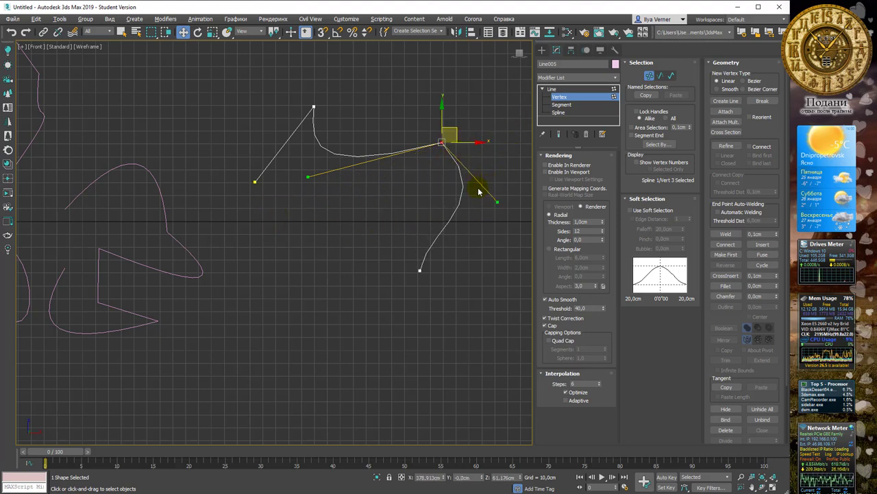
{"action": "mouse_move", "coordinate": [308, 177]}
{"action": "left_mouse_down"}
{"action": "mouse_move", "coordinate": [377, 92]}
{"action": "mouse_move", "coordinate": [405, 80]}
{"action": "mouse_move", "coordinate": [394, 85]}
{"action": "mouse_move", "coordinate": [351, 170]}
{"action": "left_mouse_up"}
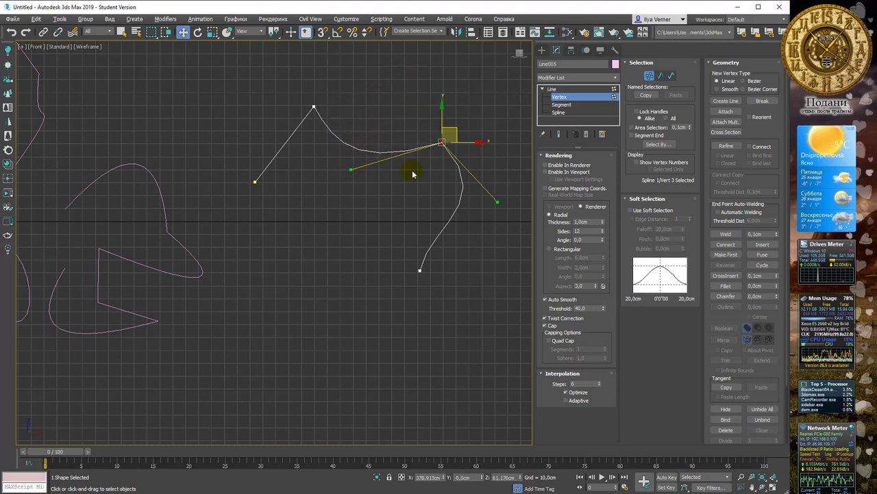
- Reset the right-hand vertex's tangents and set the vertex back to a smooth Bezier type
{"action": "right_click", "coordinate": [440, 142]}
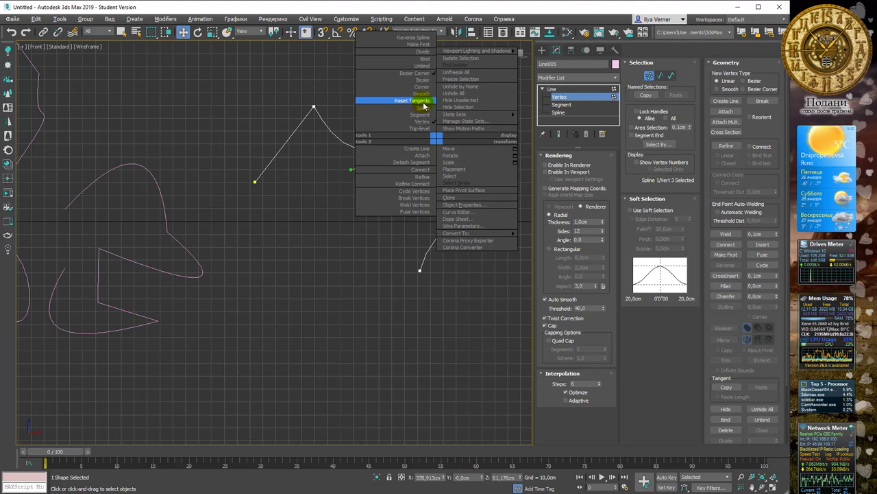
{"action": "left_click", "coordinate": [414, 102]}
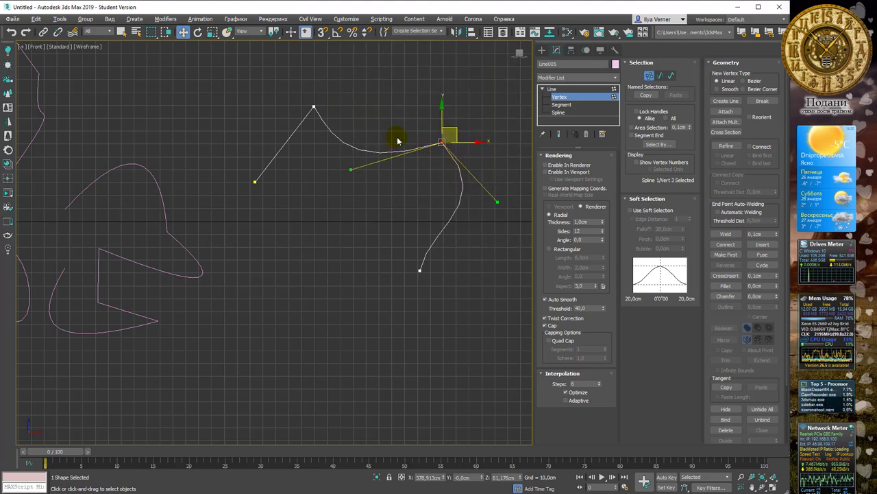
{"action": "right_click", "coordinate": [442, 142]}
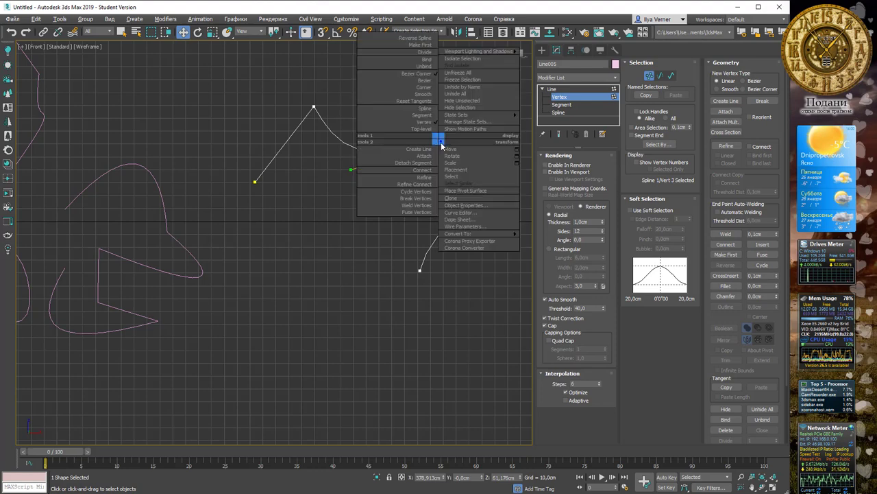
{"action": "left_click", "coordinate": [428, 105]}
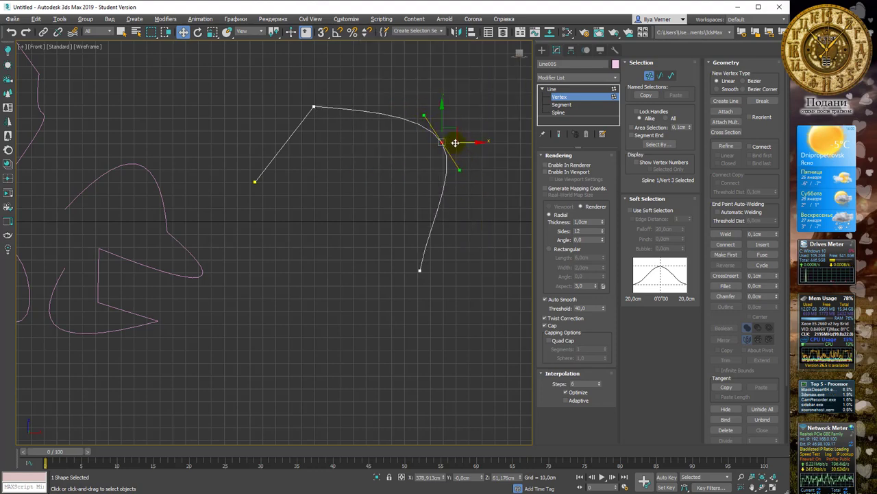
{"action": "right_click", "coordinate": [442, 143]}
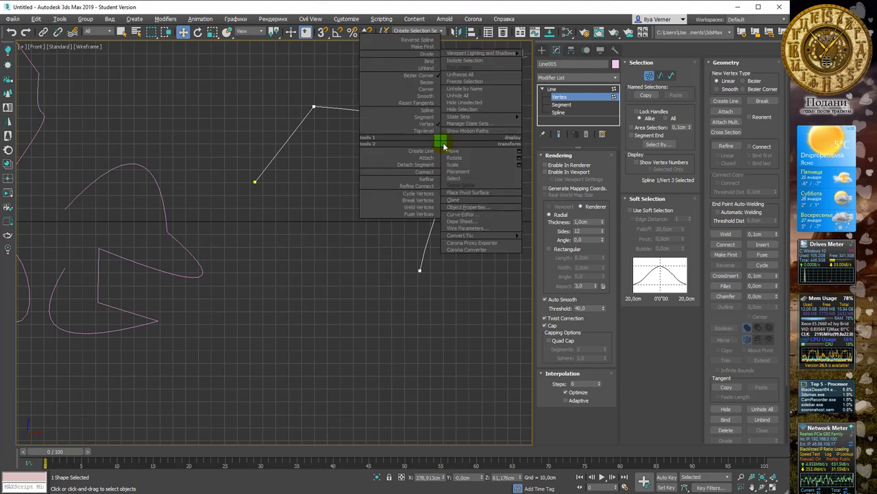
{"action": "left_click", "coordinate": [359, 230]}
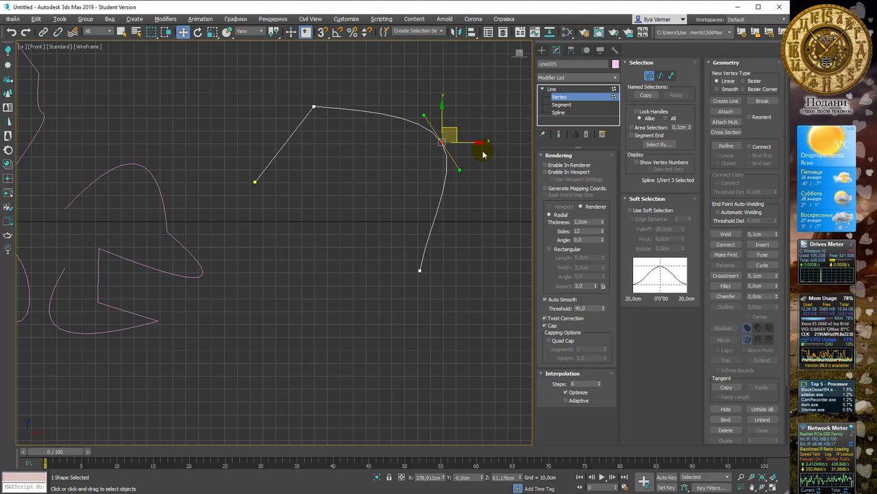
{"action": "right_click", "coordinate": [441, 141]}
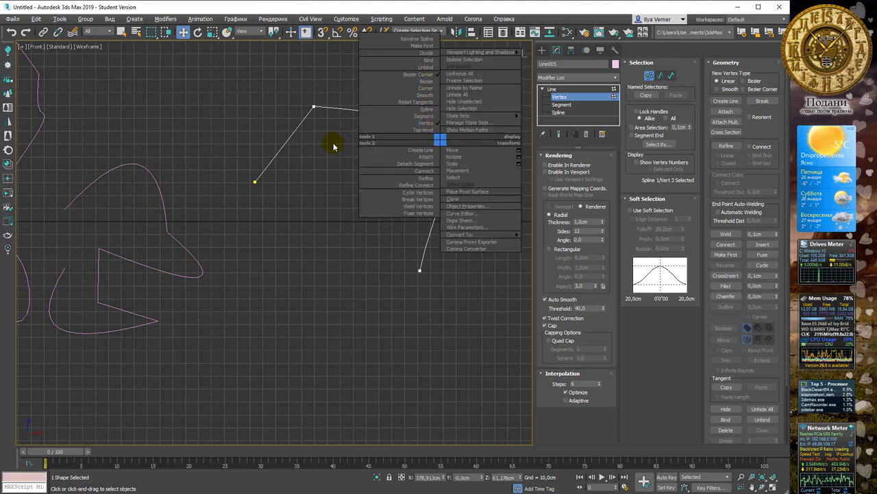
{"action": "left_click", "coordinate": [430, 81]}
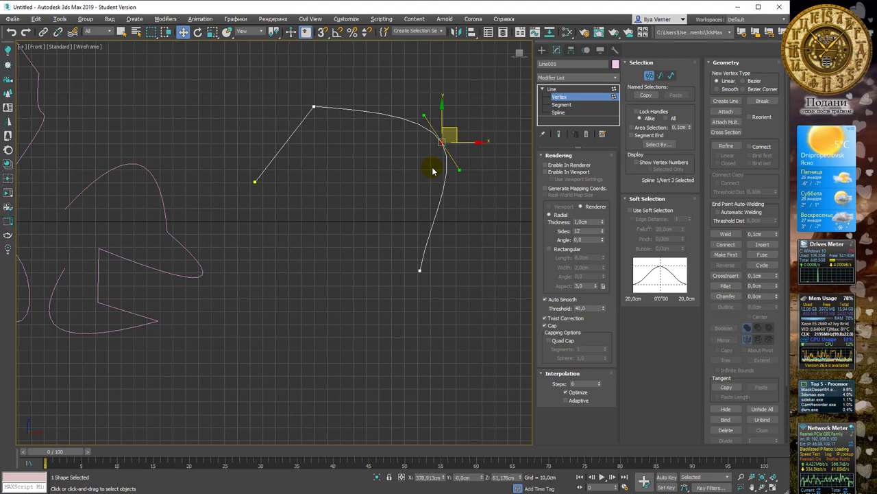
- At Segment level, select Line005's left straight segment and drag it up and to the left
{"action": "left_click", "coordinate": [567, 105]}
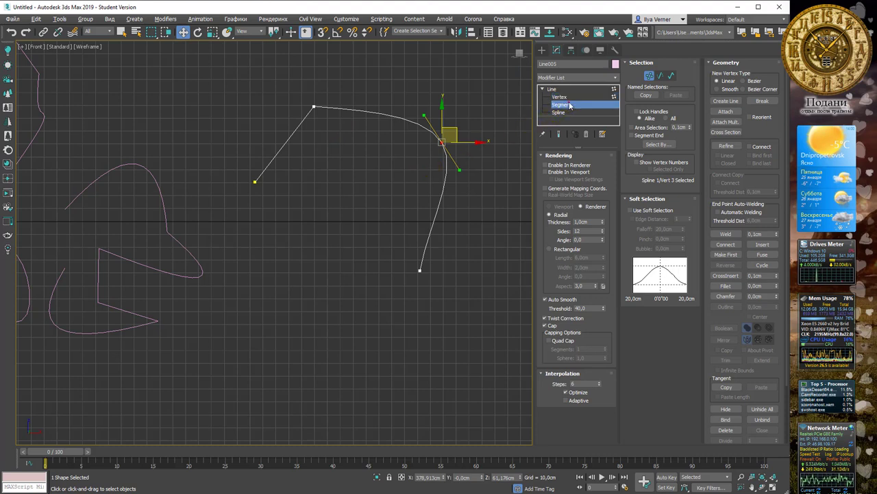
{"action": "left_click", "coordinate": [436, 134]}
{"action": "left_click", "coordinate": [446, 161]}
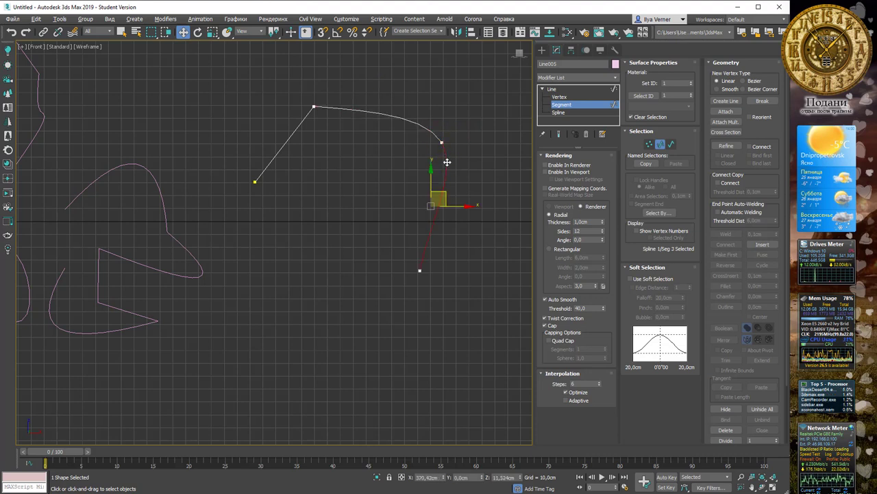
{"action": "left_click", "coordinate": [293, 133]}
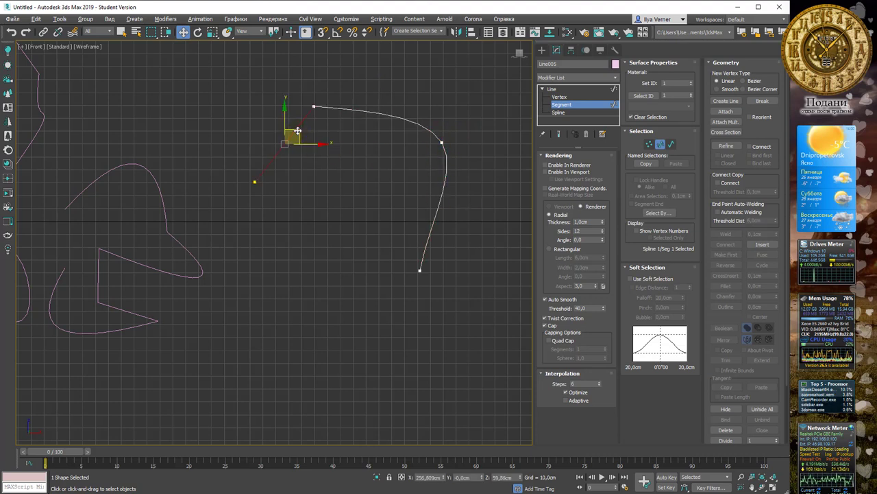
{"action": "mouse_move", "coordinate": [294, 133]}
{"action": "left_mouse_down"}
{"action": "mouse_move", "coordinate": [237, 111]}
{"action": "mouse_move", "coordinate": [305, 145]}
{"action": "mouse_move", "coordinate": [329, 133]}
{"action": "mouse_move", "coordinate": [254, 99]}
{"action": "mouse_move", "coordinate": [336, 167]}
{"action": "mouse_move", "coordinate": [334, 124]}
{"action": "mouse_move", "coordinate": [295, 175]}
{"action": "mouse_move", "coordinate": [327, 174]}
{"action": "mouse_move", "coordinate": [321, 129]}
{"action": "mouse_move", "coordinate": [317, 137]}
{"action": "left_mouse_up"}
{"action": "key", "text": "e"}
{"action": "key", "text": "r"}
- Back at Vertex level, try scaling the two selected vertices, then undo it
{"action": "key", "text": "e"}
{"action": "left_click", "coordinate": [563, 97]}
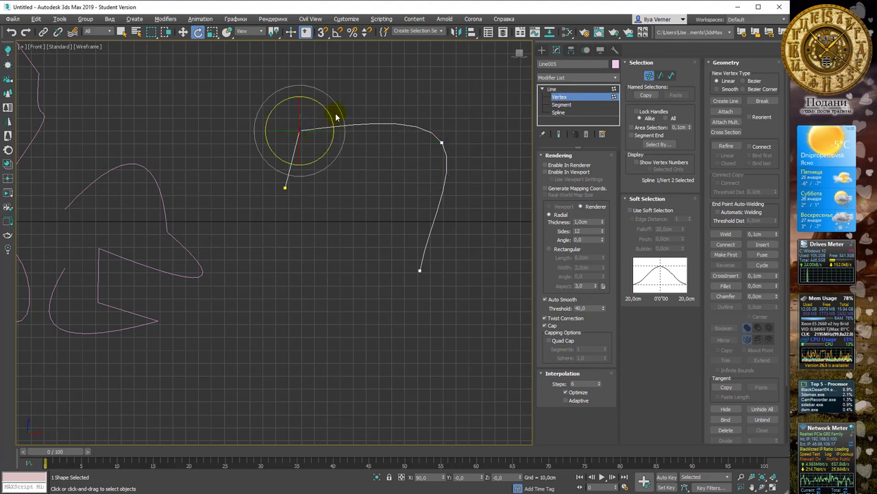
{"action": "key", "text": "r"}
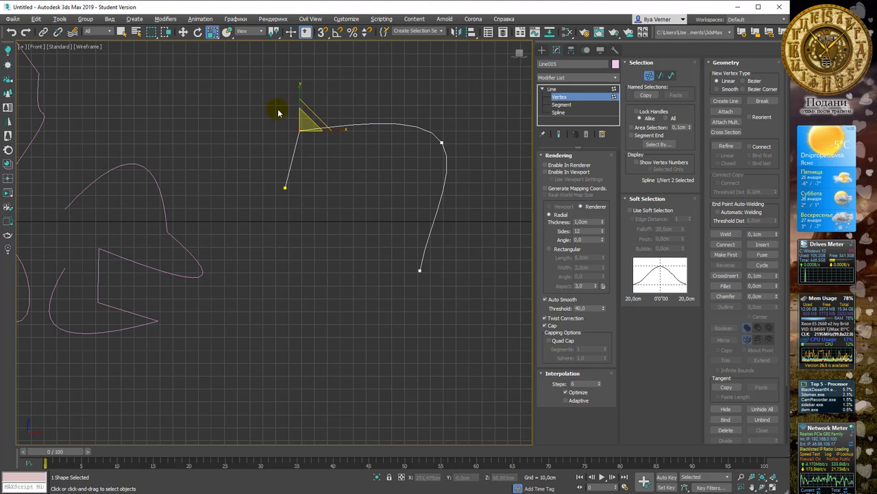
{"action": "left_click", "coordinate": [442, 142], "text": "ctrl"}
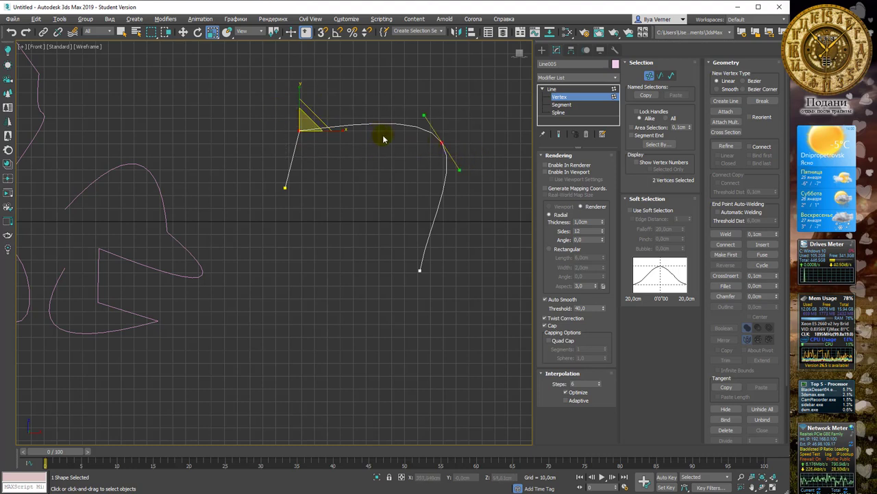
{"action": "mouse_move", "coordinate": [317, 126]}
{"action": "left_mouse_down"}
{"action": "mouse_move", "coordinate": [356, 135]}
{"action": "mouse_move", "coordinate": [362, 196]}
{"action": "mouse_move", "coordinate": [333, 72]}
{"action": "mouse_move", "coordinate": [333, 102]}
{"action": "mouse_move", "coordinate": [320, 120]}
{"action": "left_mouse_up"}
{"action": "key", "text": "e"}
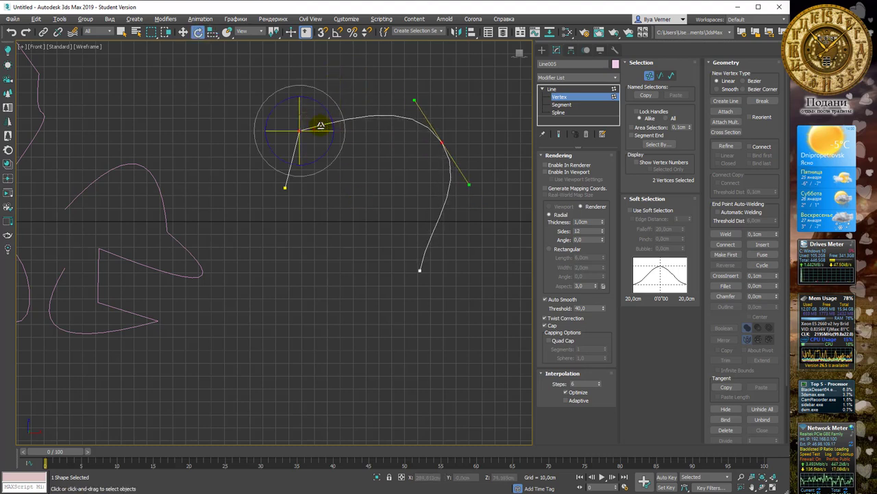
{"action": "key", "text": "ctrl+z"}
- Drag the right-hand vertex's tangent handles to bend the curve, then clear the selection
{"action": "left_click", "coordinate": [443, 142]}
{"action": "key", "text": "w"}
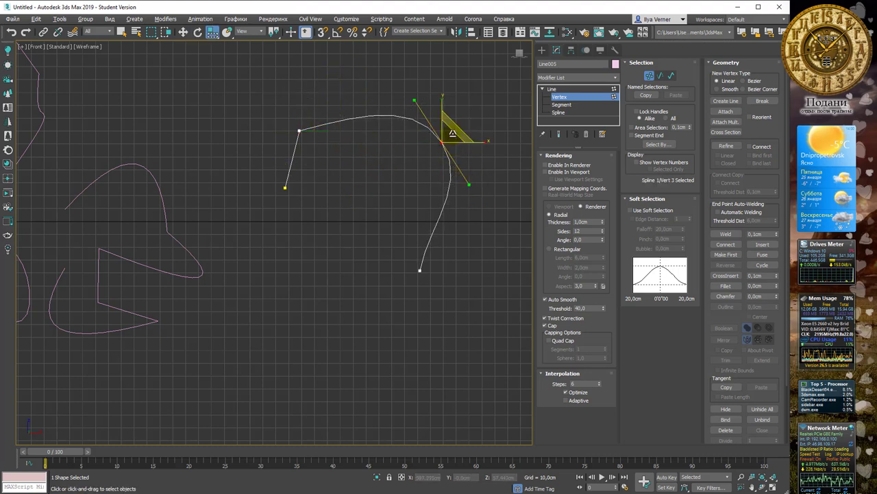
{"action": "left_click_drag", "start_coordinate": [453, 134], "coordinate": [456, 329]}
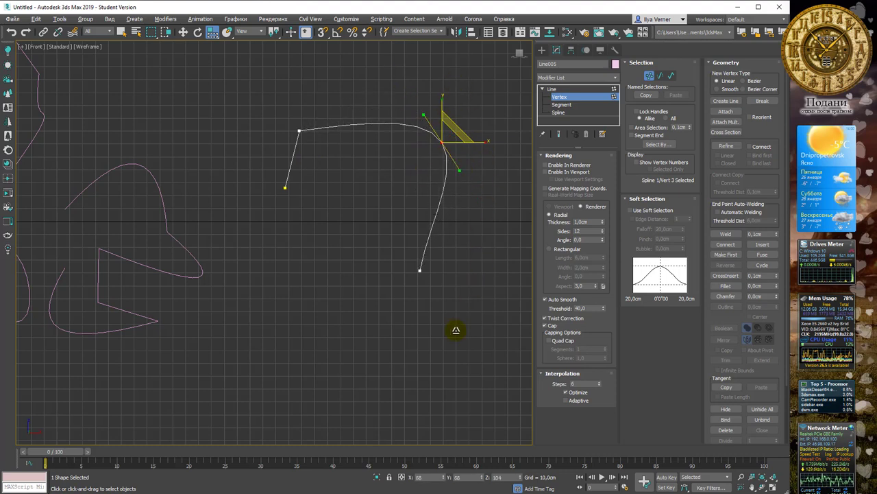
{"action": "right_click", "coordinate": [442, 370]}
{"action": "left_click_drag", "start_coordinate": [427, 407], "coordinate": [450, 342]}
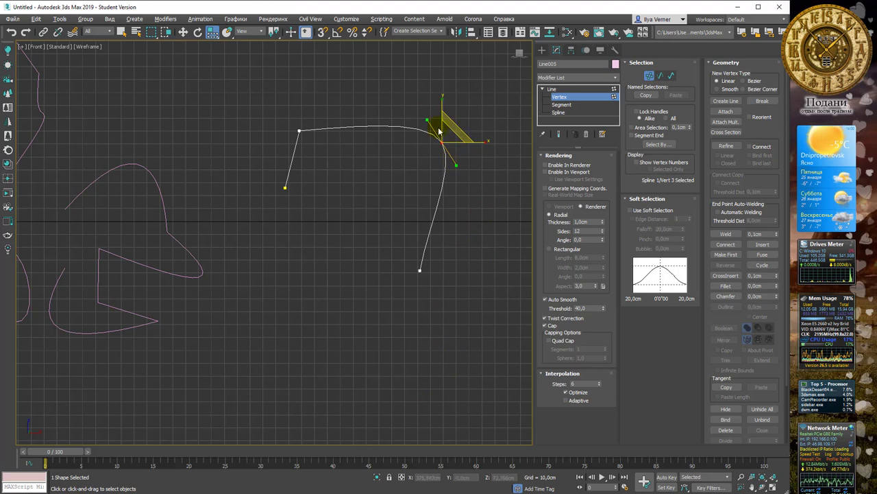
{"action": "left_click_drag", "start_coordinate": [455, 133], "coordinate": [440, 100]}
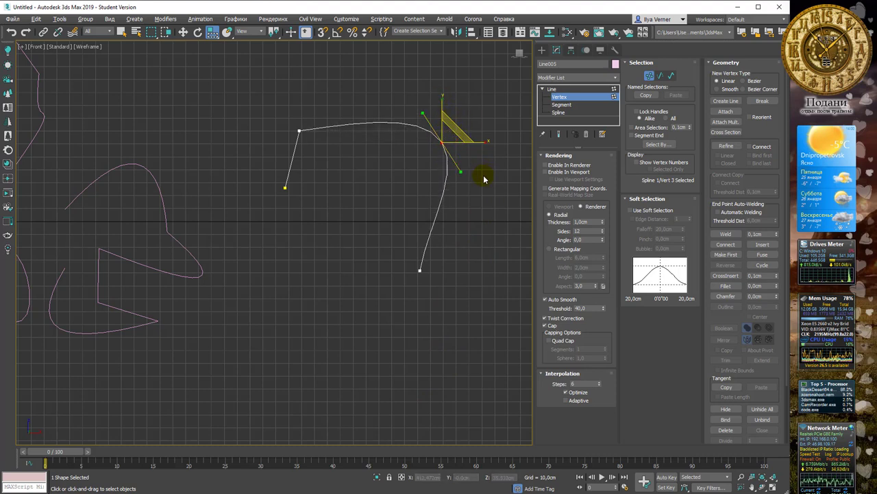
{"action": "left_click", "coordinate": [300, 130]}
{"action": "left_click", "coordinate": [314, 119]}
{"action": "left_click", "coordinate": [289, 119]}
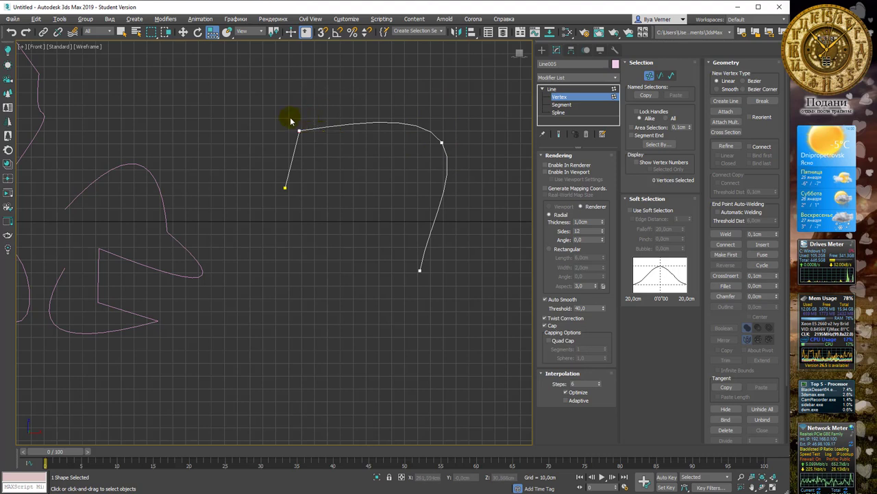
- At Segment level, rotate Line005's short left segment to stand upright
{"action": "key", "text": "e"}
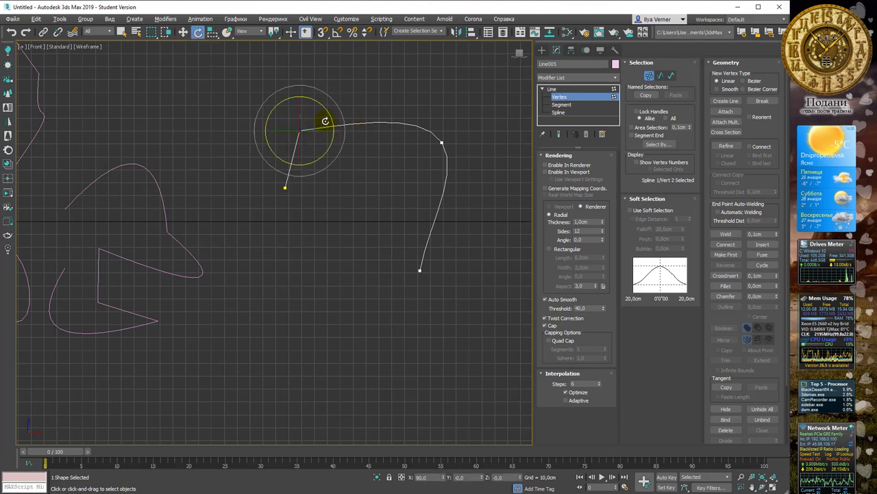
{"action": "key", "text": "2"}
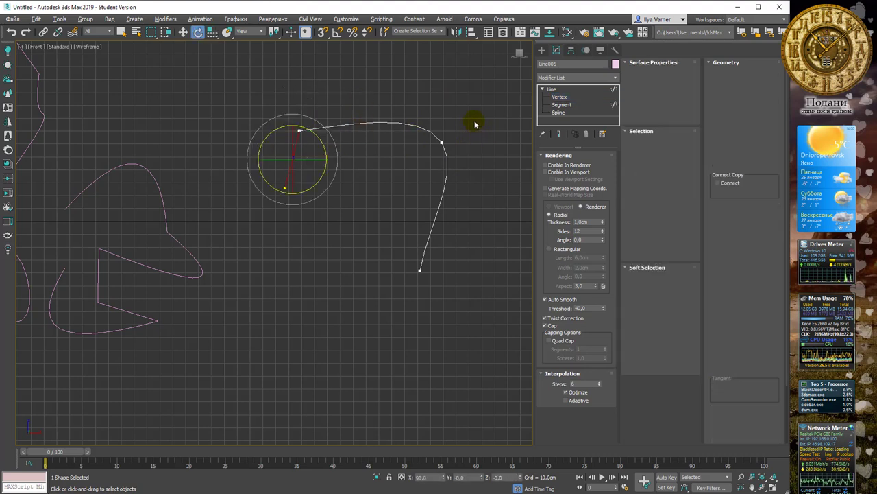
{"action": "mouse_move", "coordinate": [322, 142]}
{"action": "left_mouse_down"}
{"action": "mouse_move", "coordinate": [334, 173]}
{"action": "mouse_move", "coordinate": [323, 127]}
{"action": "left_mouse_up"}
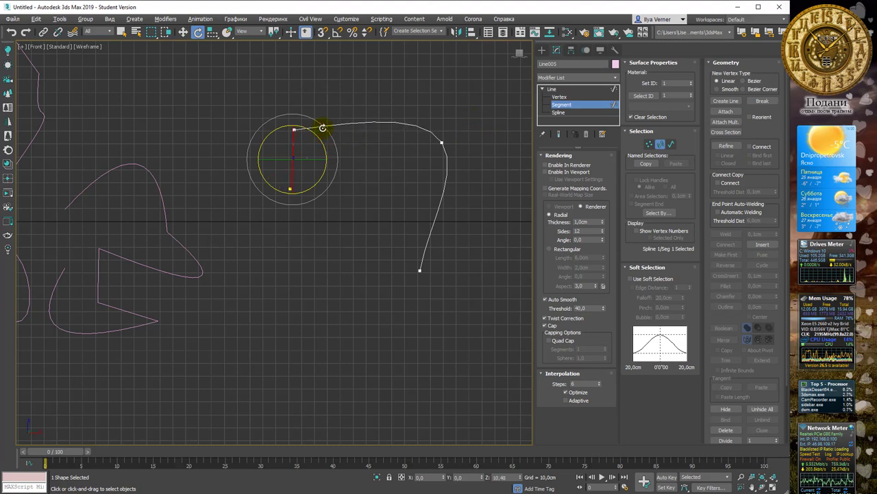
- Move the long curved right segment further right and slightly lower
{"action": "left_click", "coordinate": [442, 210]}
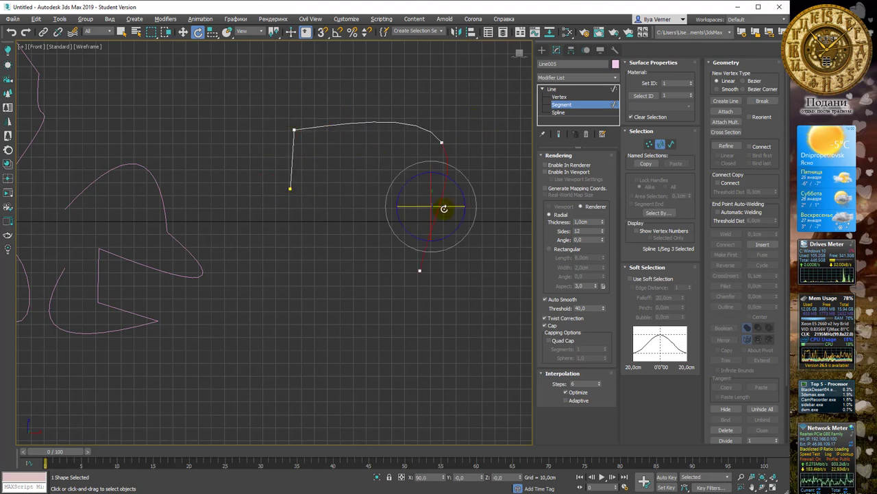
{"action": "key", "text": "w"}
{"action": "left_click_drag", "start_coordinate": [445, 194], "coordinate": [449, 205]}
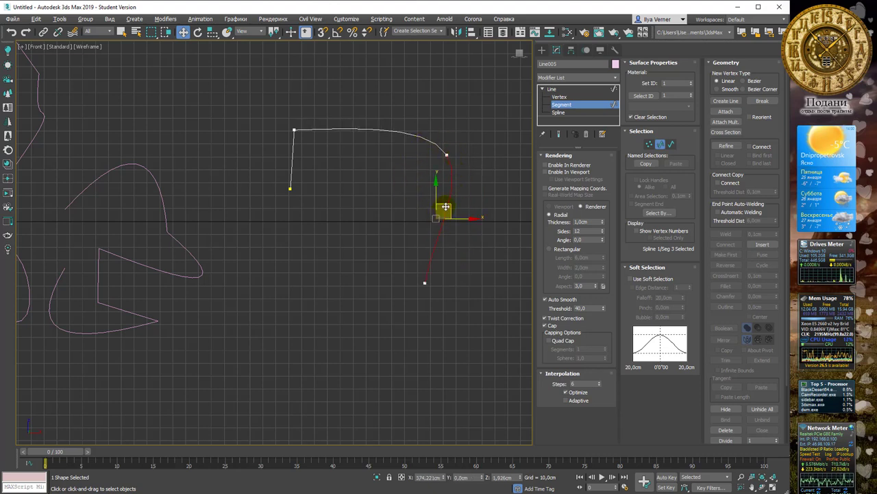
{"action": "mouse_move", "coordinate": [443, 209]}
{"action": "left_mouse_down"}
{"action": "mouse_move", "coordinate": [468, 190]}
{"action": "mouse_move", "coordinate": [453, 199]}
{"action": "left_mouse_up"}
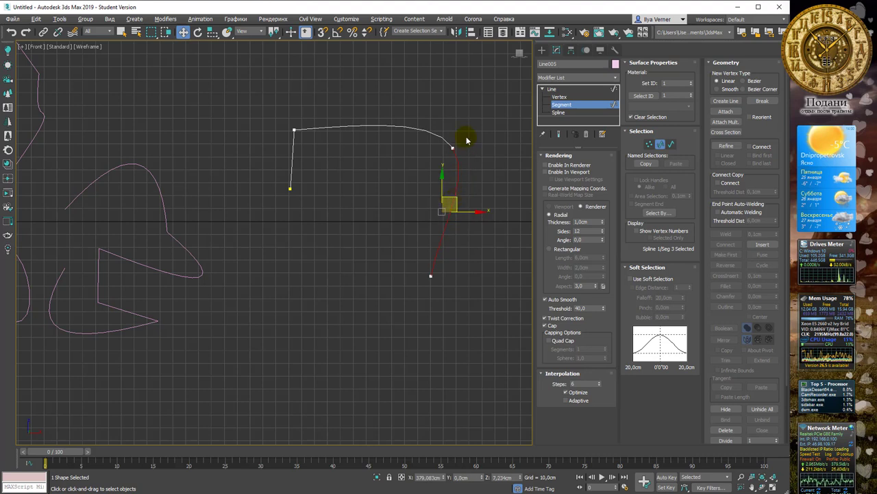
- At Spline level, select the whole Line005 spline and move it up and to the left
{"action": "left_click", "coordinate": [574, 113]}
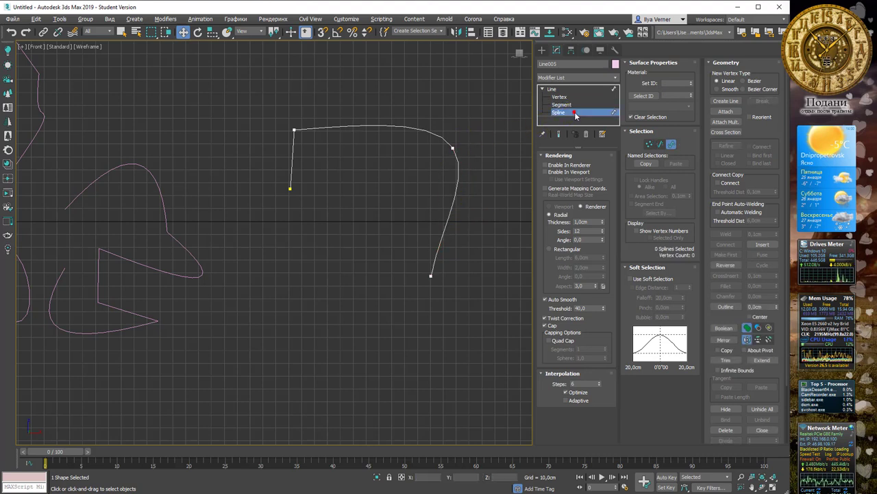
{"action": "left_click", "coordinate": [427, 131]}
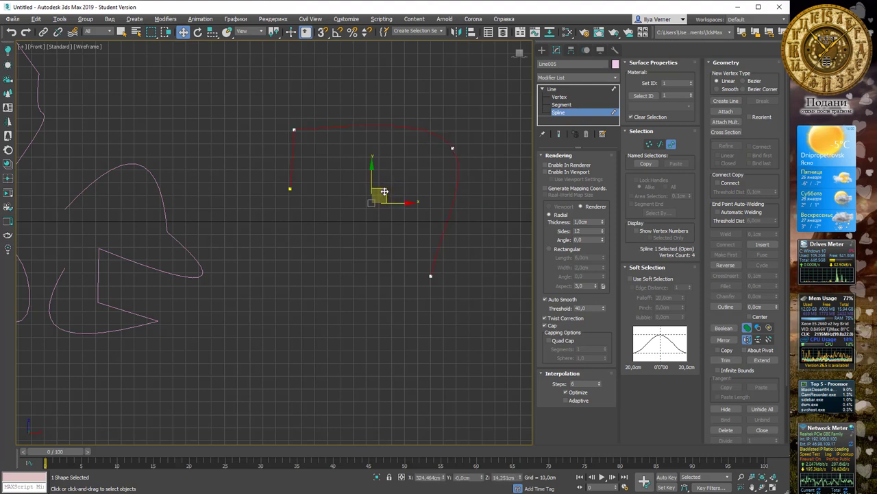
{"action": "left_click_drag", "start_coordinate": [384, 192], "coordinate": [385, 164]}
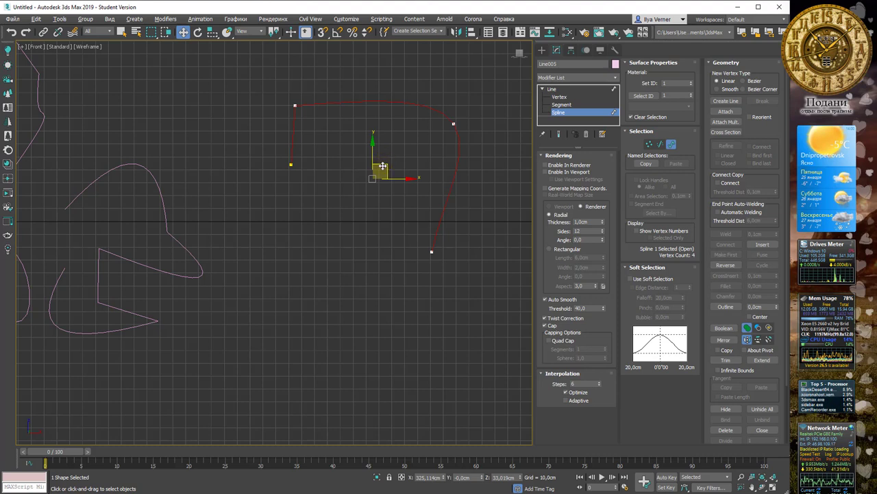
{"action": "mouse_move", "coordinate": [384, 165]}
{"action": "left_mouse_down"}
{"action": "mouse_move", "coordinate": [347, 156]}
{"action": "mouse_move", "coordinate": [370, 175]}
{"action": "left_mouse_up"}
- Rotate the spline about 18° clockwise and reframe the view
{"action": "key", "text": "e"}
{"action": "mouse_move", "coordinate": [378, 141]}
{"action": "left_mouse_down"}
{"action": "mouse_move", "coordinate": [382, 160]}
{"action": "mouse_move", "coordinate": [381, 133]}
{"action": "mouse_move", "coordinate": [378, 178]}
{"action": "mouse_move", "coordinate": [429, 167]}
{"action": "mouse_move", "coordinate": [386, 155]}
{"action": "left_mouse_up"}
{"action": "key", "text": "r"}
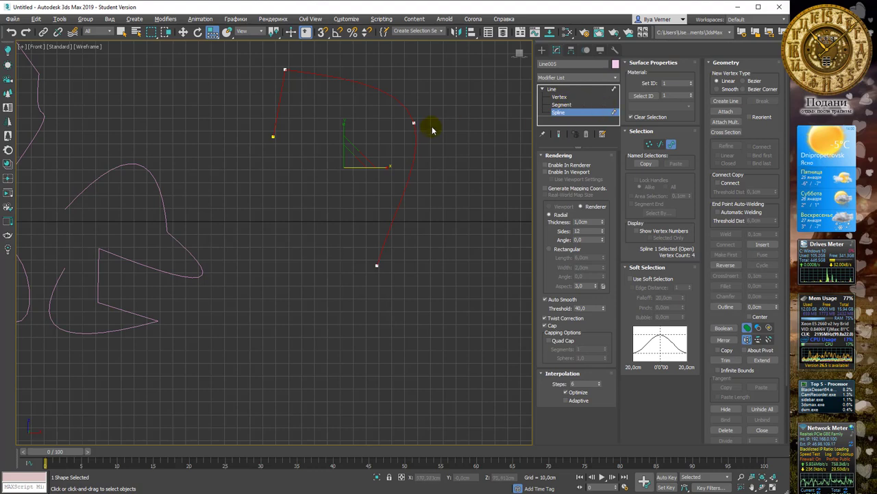
{"action": "middle_click_drag", "start_coordinate": [424, 160], "coordinate": [429, 153]}
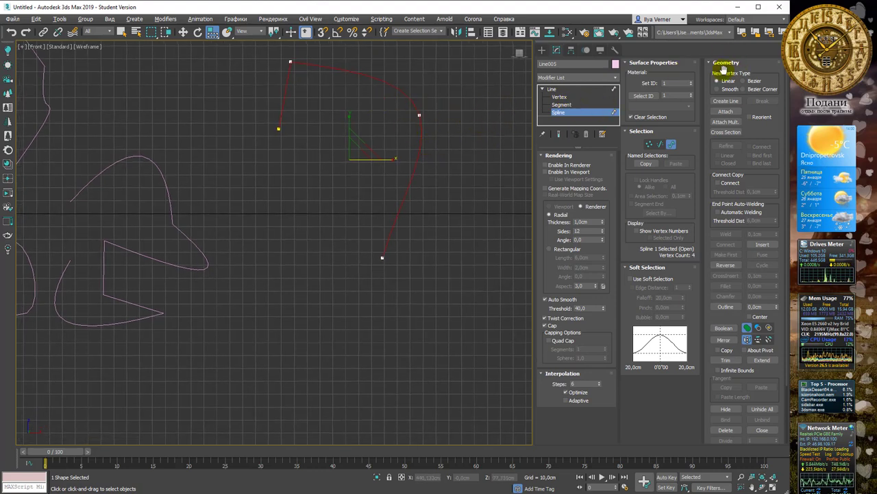
- With Create Line, draw an angular four-point line inside Line005
{"action": "left_click", "coordinate": [734, 103]}
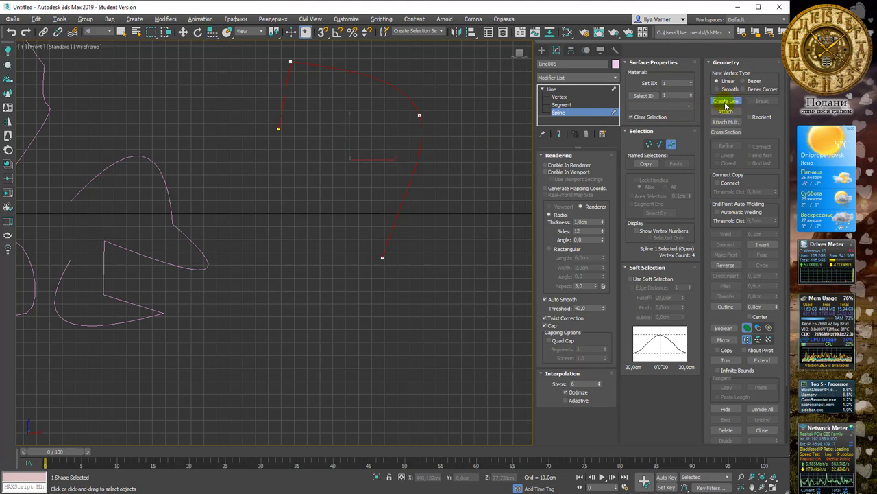
{"action": "left_click", "coordinate": [283, 195]}
{"action": "left_click", "coordinate": [273, 248]}
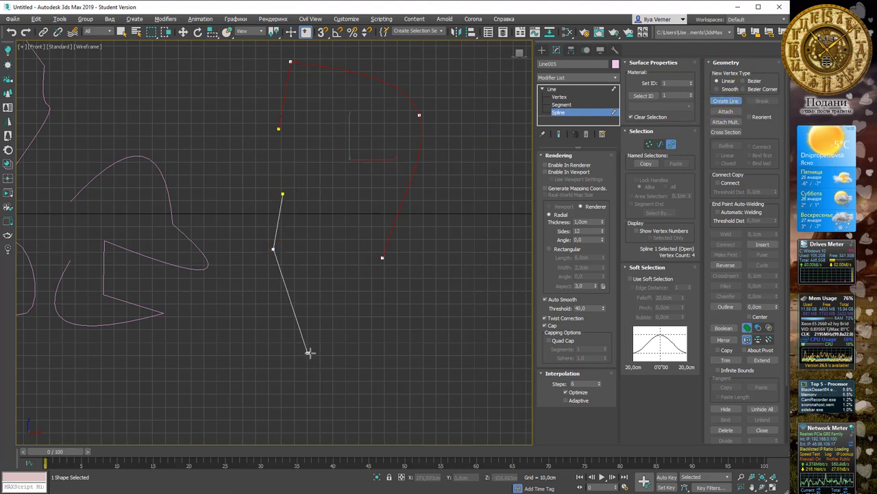
{"action": "left_click", "coordinate": [307, 352]}
{"action": "left_click", "coordinate": [439, 308]}
{"action": "right_click", "coordinate": [445, 264]}
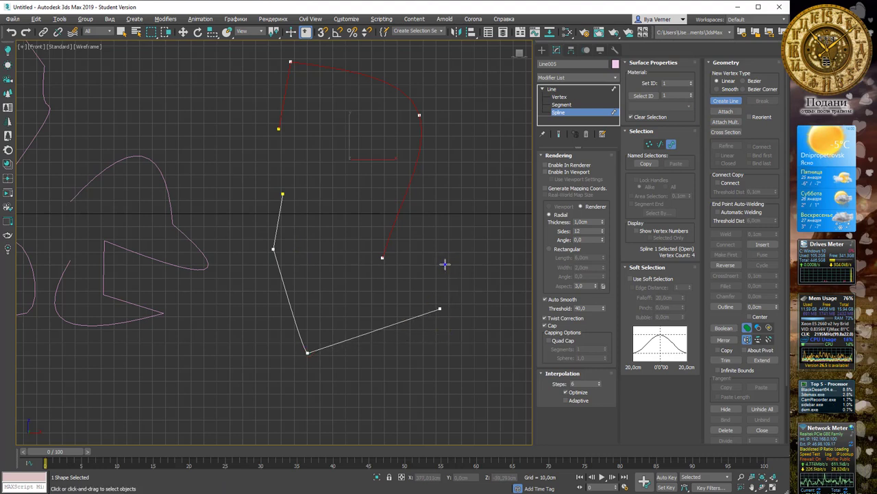
- Draw a second, curving line along the bottom of the shape
{"action": "left_click", "coordinate": [214, 307]}
{"action": "left_click", "coordinate": [223, 417]}
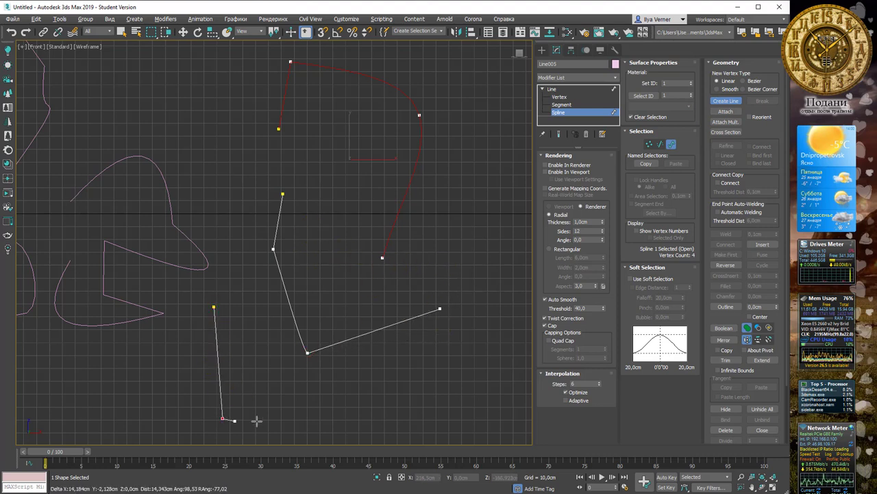
{"action": "mouse_move", "coordinate": [356, 398]}
{"action": "left_mouse_down"}
{"action": "mouse_move", "coordinate": [402, 413]}
{"action": "mouse_move", "coordinate": [494, 358]}
{"action": "left_mouse_up"}
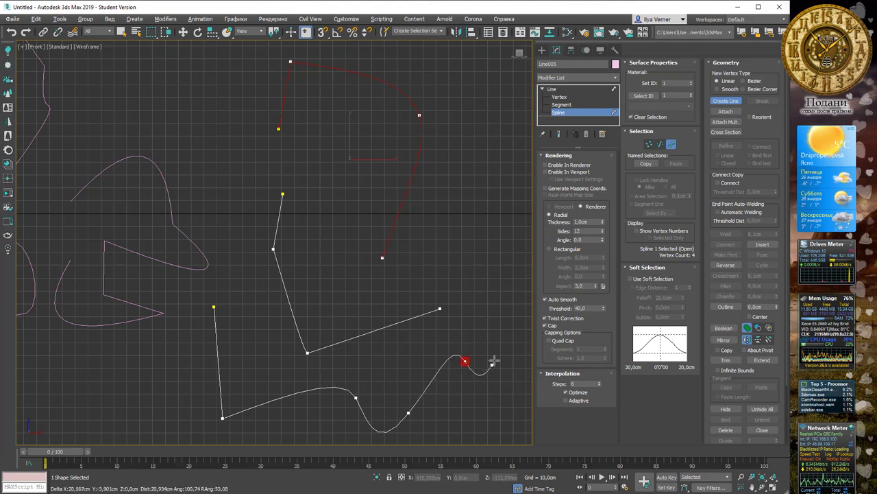
{"action": "right_click", "coordinate": [495, 339]}
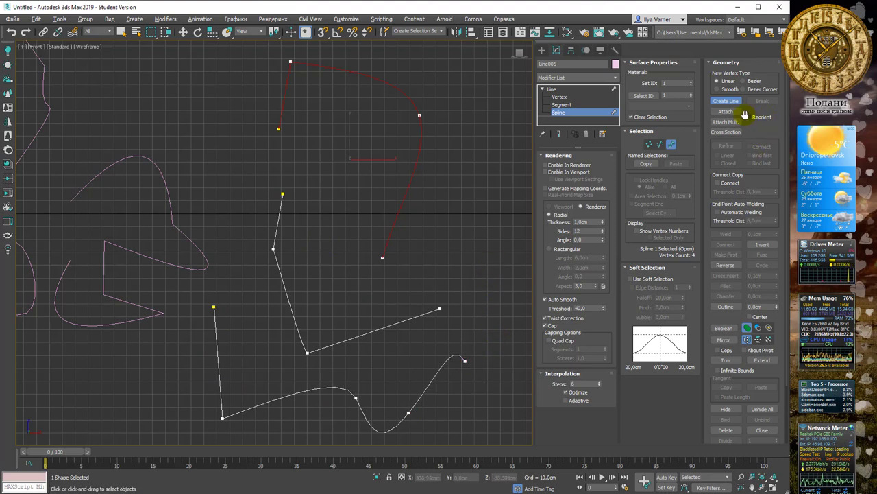
- Select the new angular line and move it up and to the right
{"action": "key", "text": "w"}
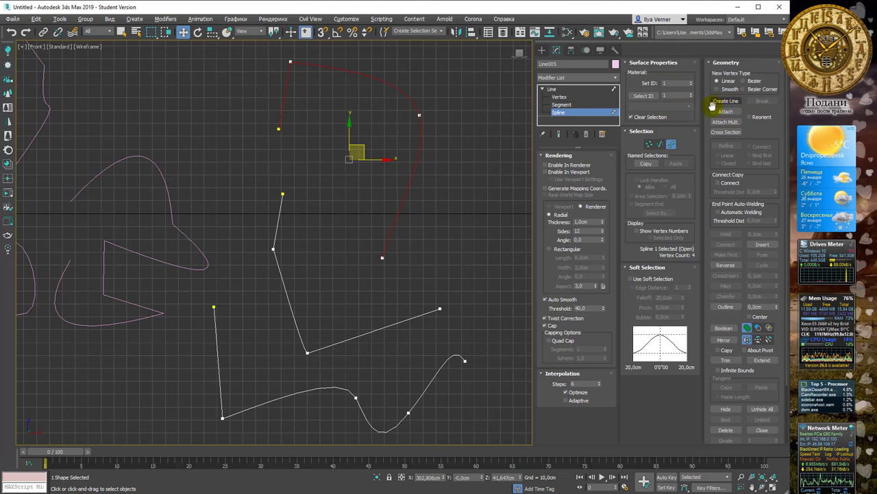
{"action": "left_click", "coordinate": [450, 213]}
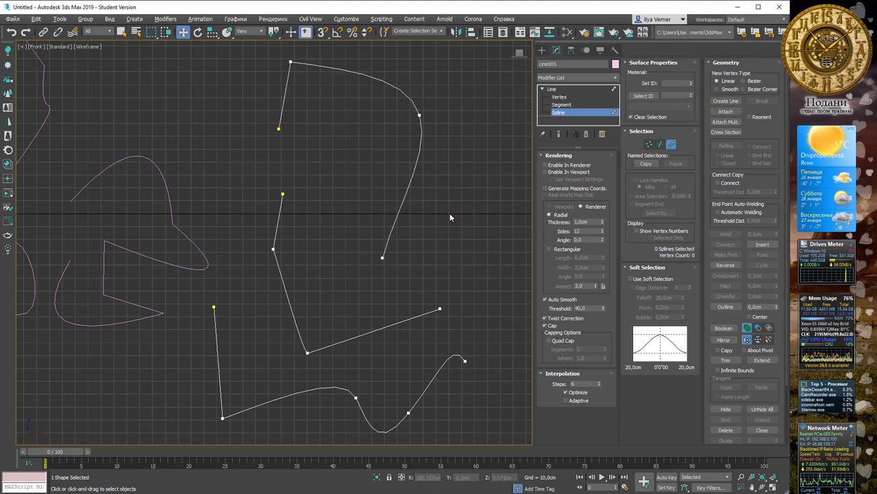
{"action": "left_click", "coordinate": [403, 205]}
{"action": "left_click", "coordinate": [407, 320]}
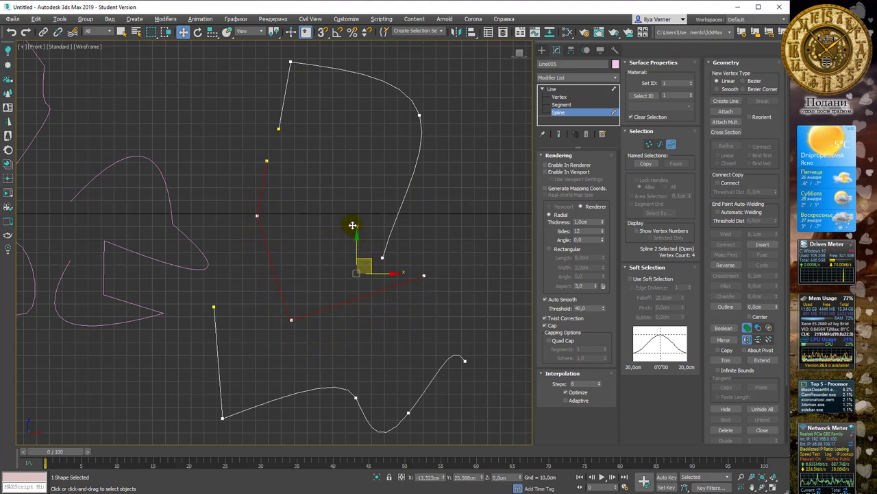
{"action": "left_click_drag", "start_coordinate": [352, 227], "coordinate": [373, 218]}
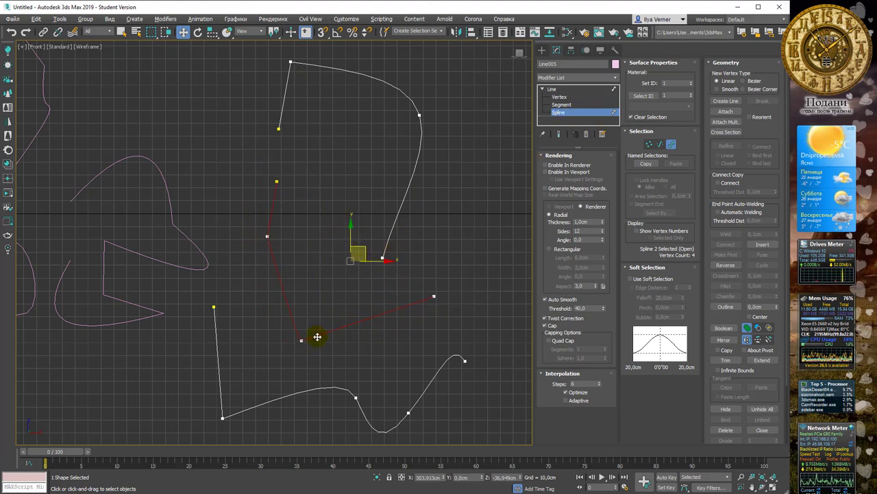
{"action": "left_click", "coordinate": [347, 392]}
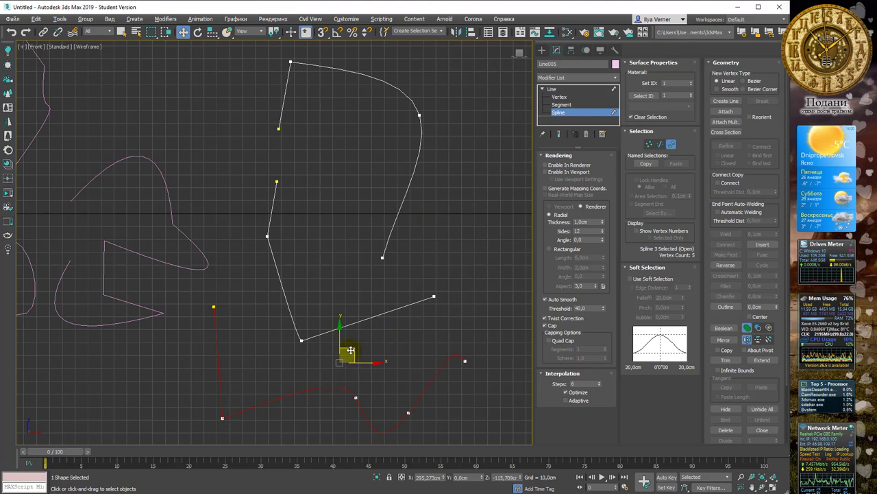
- Nudge the bottom line slightly down, then move the angular V-shaped line up-left and fine-tune it
{"action": "mouse_move", "coordinate": [351, 350]}
{"action": "left_mouse_down"}
{"action": "mouse_move", "coordinate": [383, 365]}
{"action": "mouse_move", "coordinate": [350, 359]}
{"action": "left_mouse_up"}
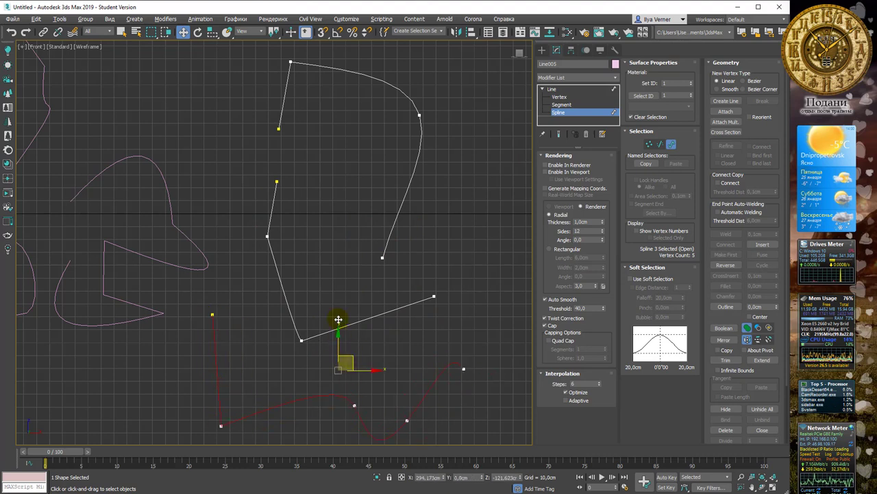
{"action": "left_click", "coordinate": [289, 301]}
{"action": "mouse_move", "coordinate": [363, 255]}
{"action": "left_mouse_down"}
{"action": "mouse_move", "coordinate": [316, 214]}
{"action": "mouse_move", "coordinate": [357, 263]}
{"action": "left_mouse_up"}
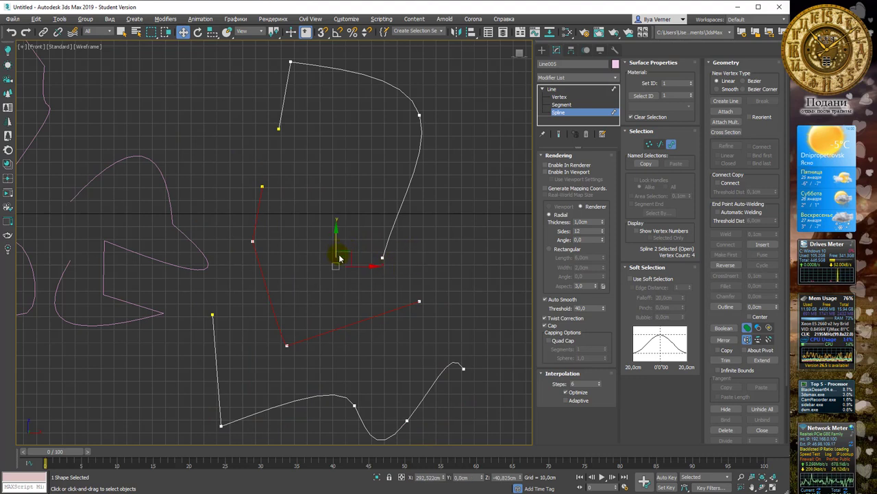
{"action": "left_click_drag", "start_coordinate": [340, 250], "coordinate": [344, 246]}
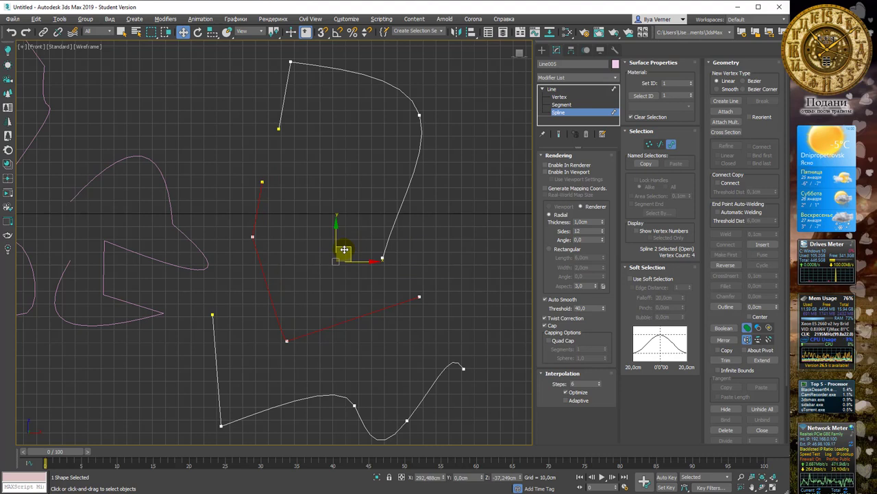
{"action": "left_click_drag", "start_coordinate": [343, 250], "coordinate": [355, 239]}
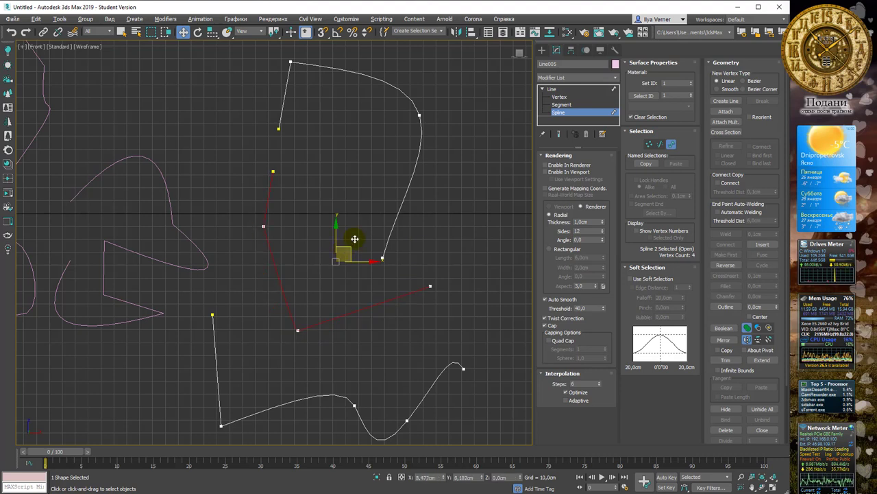
- Return Line005 to Vertex level and pan the view to show its top
{"action": "left_click", "coordinate": [574, 98]}
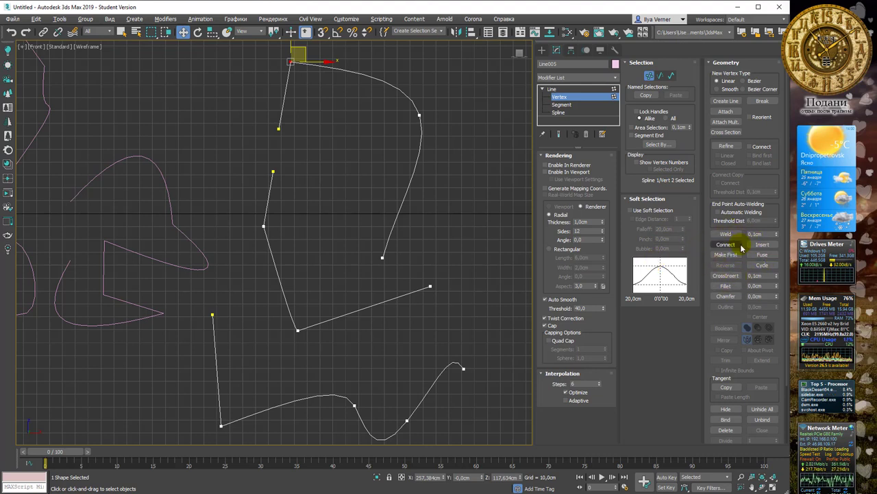
{"action": "middle_click_drag", "start_coordinate": [404, 167], "coordinate": [419, 179]}
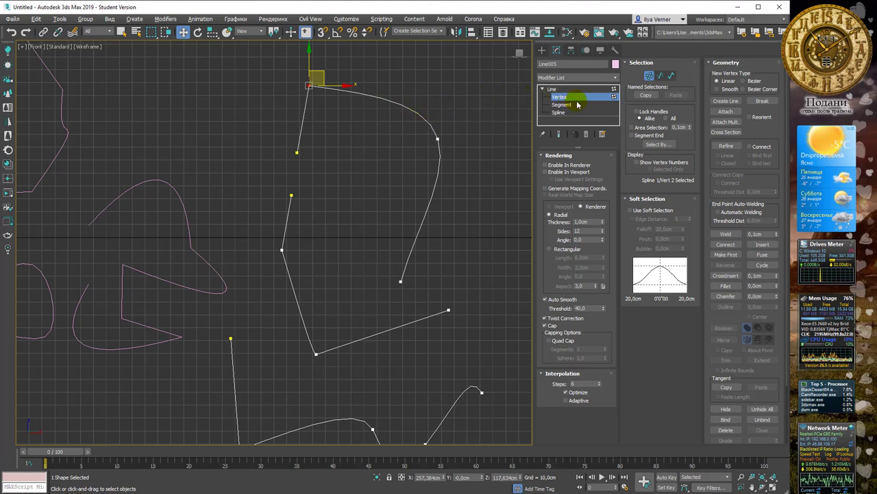
- Use Refine to add vertices on the top, upper-left and right segments, then turn Refine off
{"action": "left_click", "coordinate": [728, 147]}
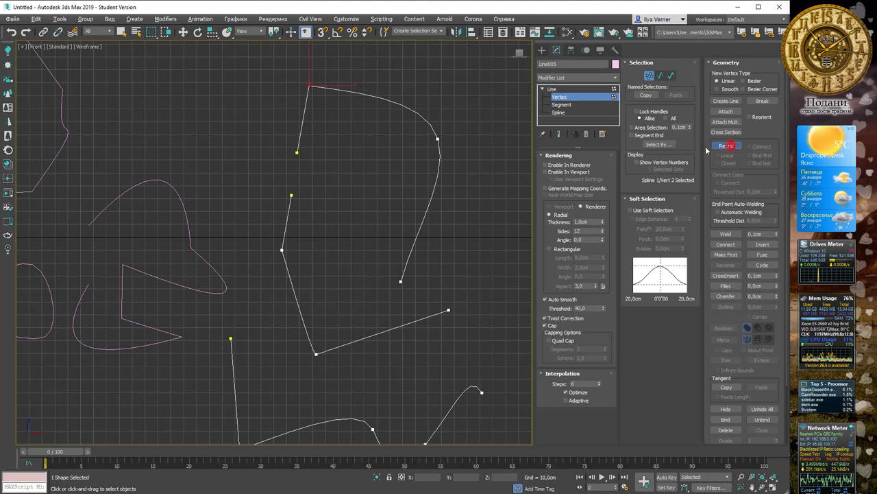
{"action": "left_click", "coordinate": [376, 96]}
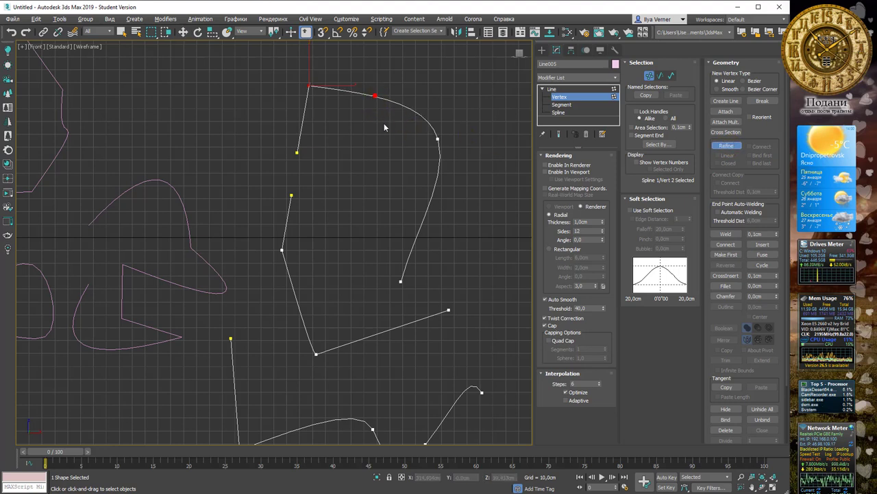
{"action": "left_click", "coordinate": [304, 114]}
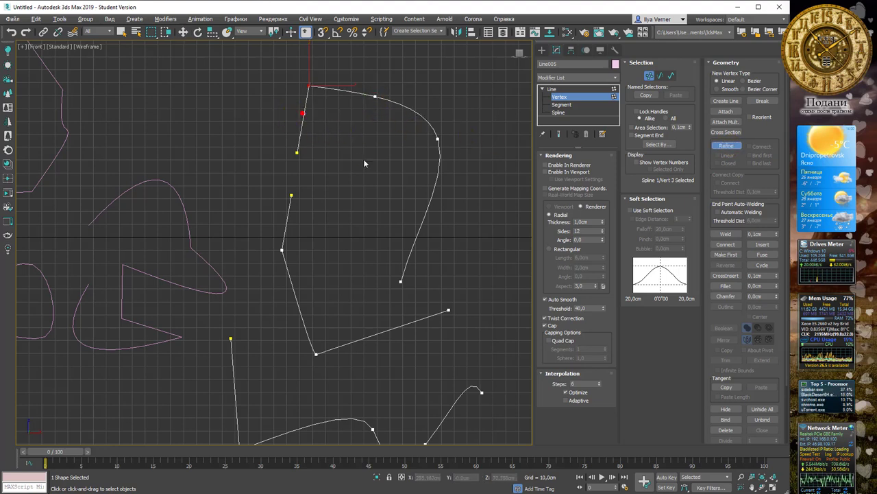
{"action": "left_click", "coordinate": [431, 197]}
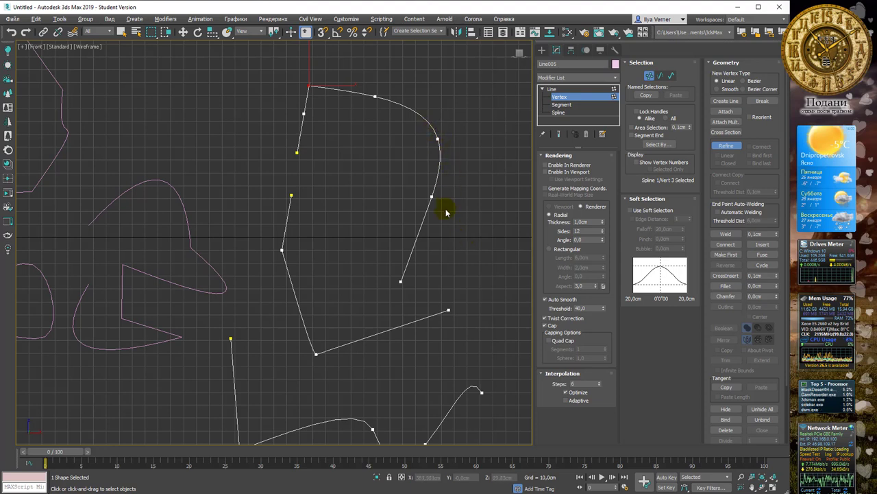
{"action": "left_click", "coordinate": [725, 145]}
{"action": "key", "text": "w"}
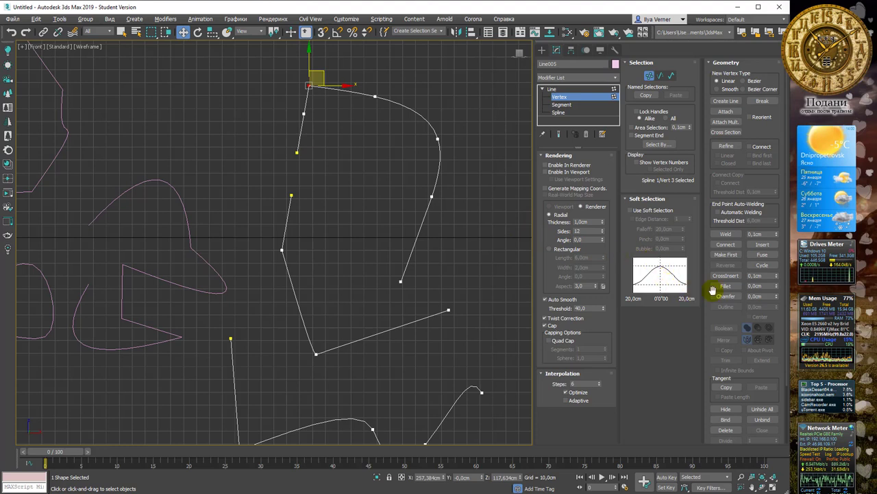
{"action": "left_click", "coordinate": [763, 245]}
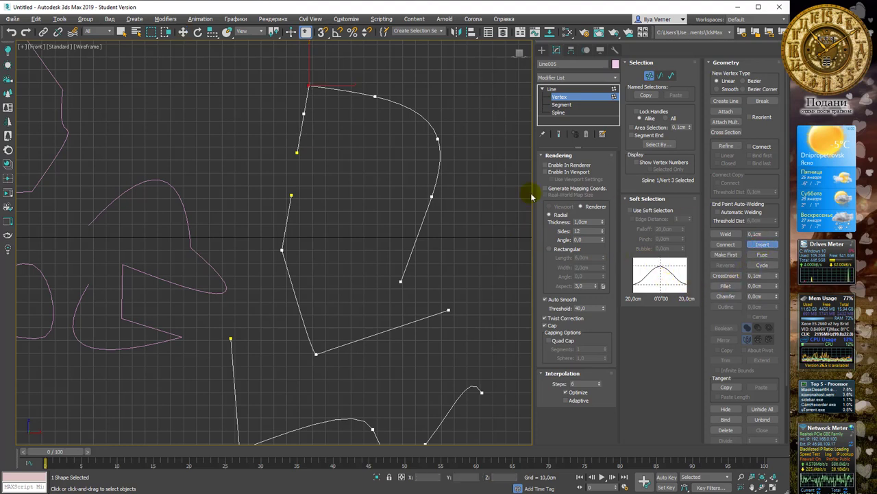
- Insert new vertices along Line005's lower-left segment, bending it into jagged, looping bends
{"action": "left_click", "coordinate": [298, 291]}
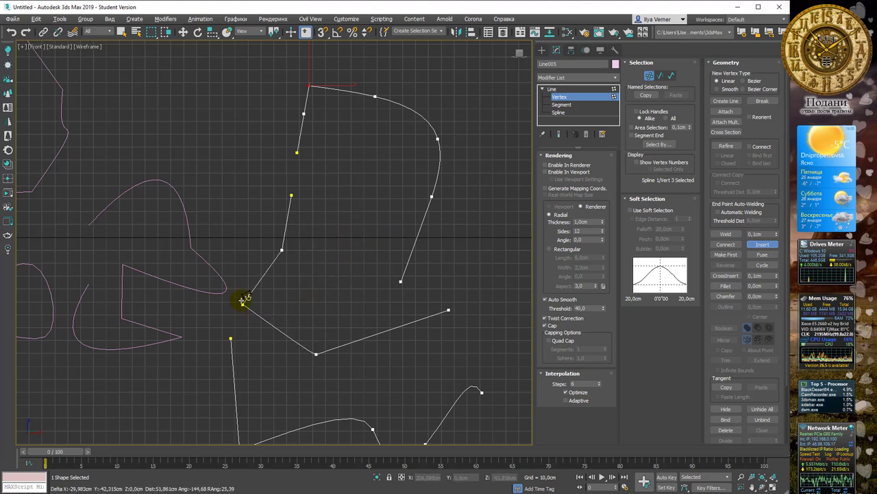
{"action": "left_click", "coordinate": [302, 282]}
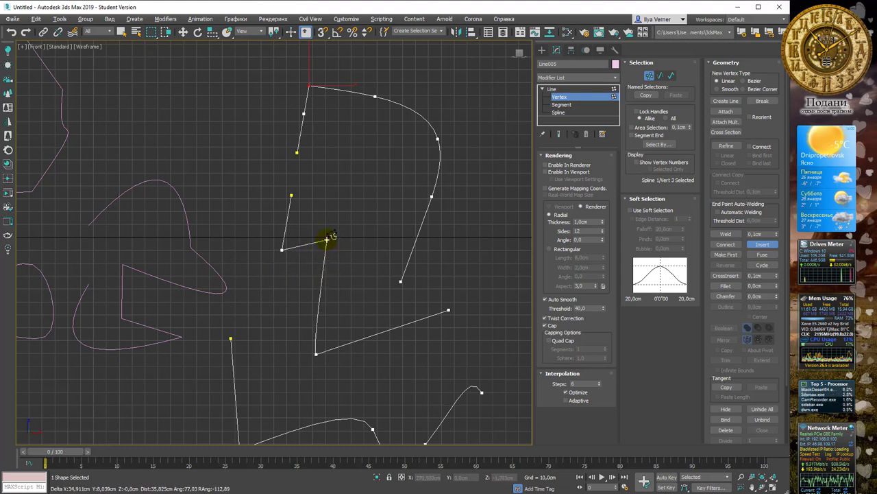
{"action": "left_click", "coordinate": [332, 236]}
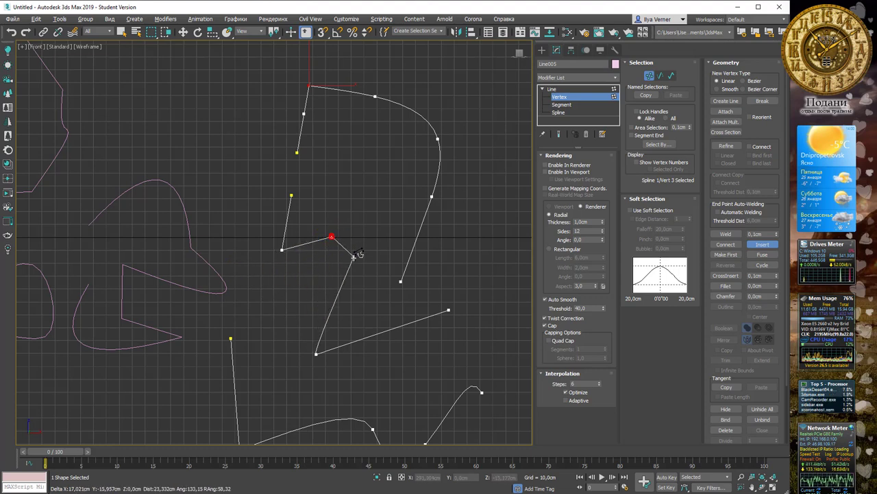
{"action": "left_click", "coordinate": [354, 250]}
{"action": "left_click", "coordinate": [332, 279]}
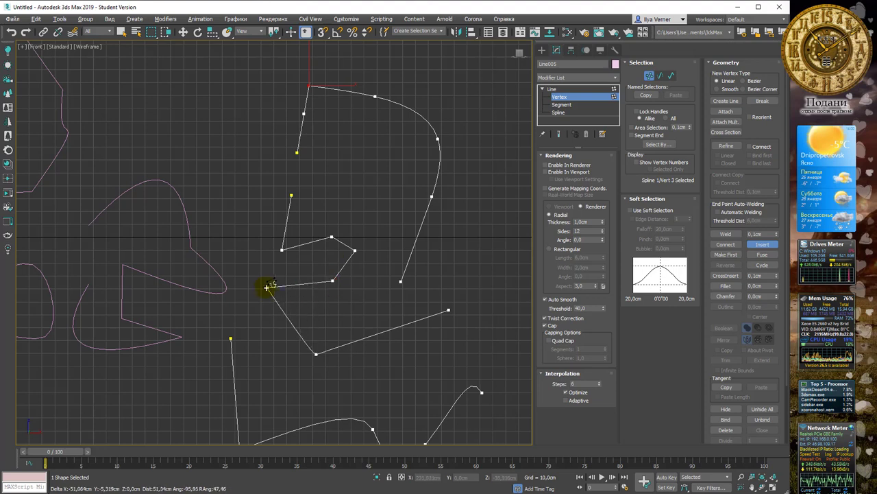
{"action": "left_click_drag", "start_coordinate": [259, 285], "coordinate": [255, 301]}
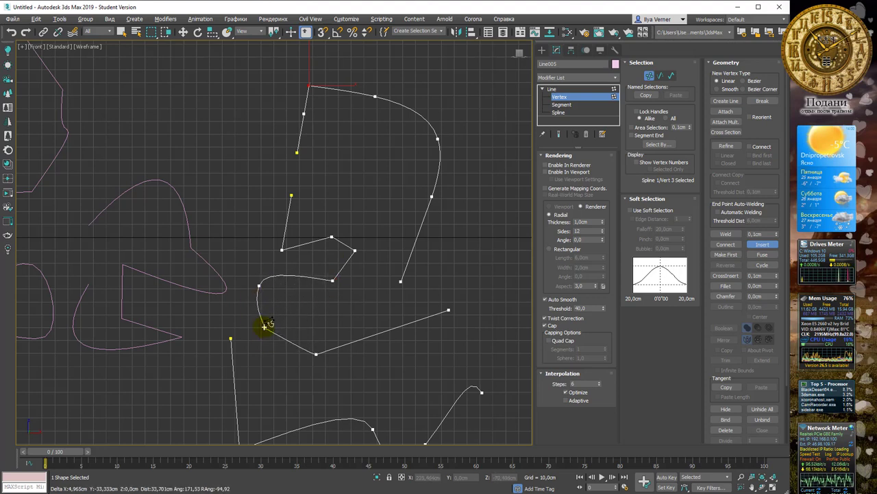
{"action": "left_click", "coordinate": [254, 316]}
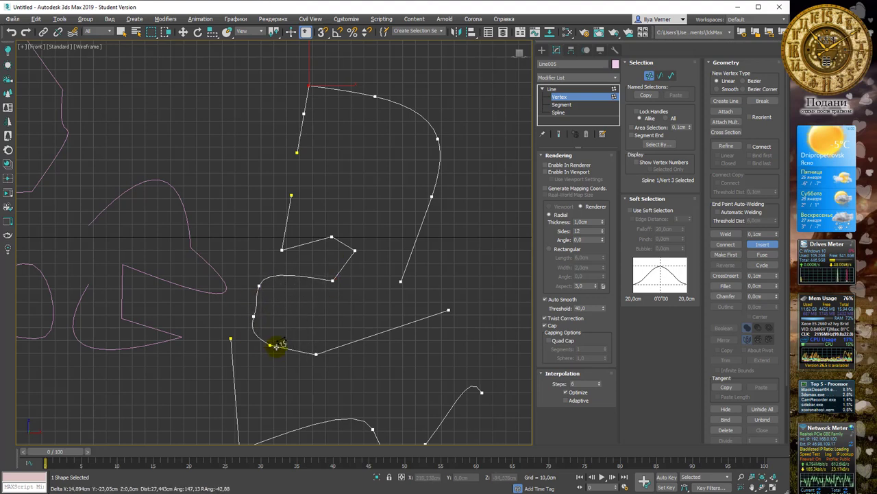
{"action": "left_click", "coordinate": [288, 337]}
{"action": "left_click", "coordinate": [296, 320]}
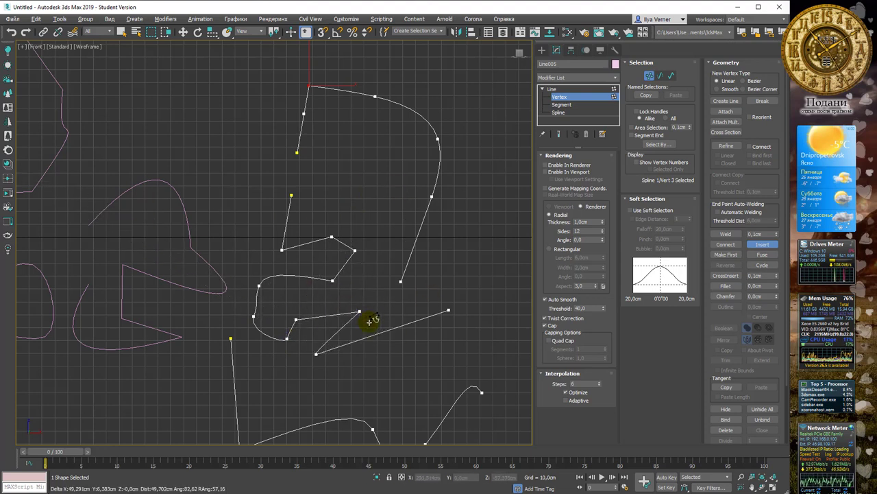
{"action": "left_click", "coordinate": [319, 309]}
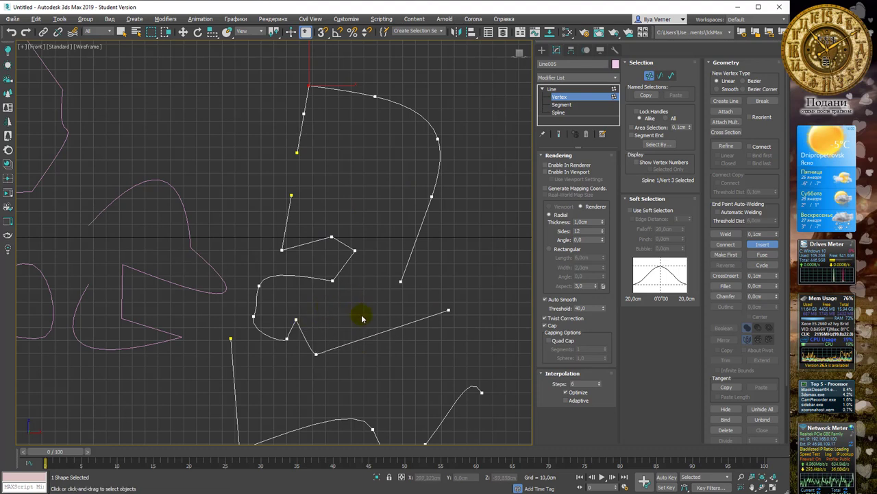
- Add zigzag vertices along the lower-right segment, then finish inserting and return to Move
{"action": "left_click", "coordinate": [366, 335]}
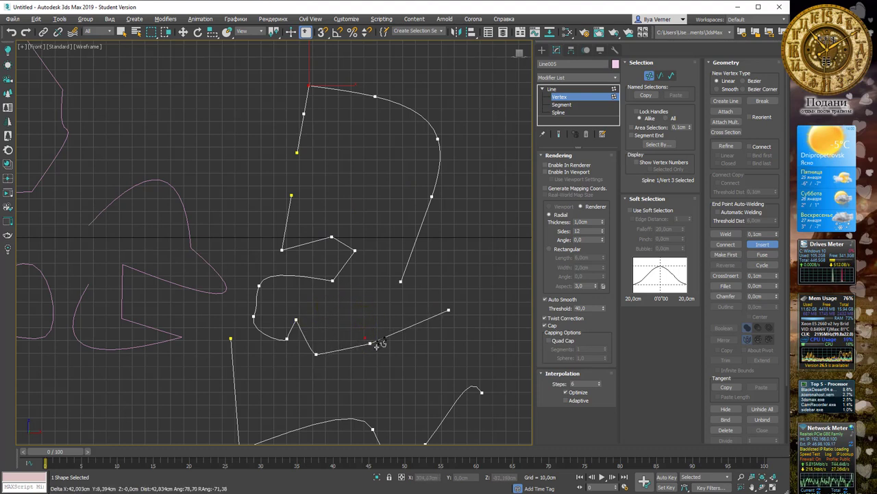
{"action": "left_click", "coordinate": [378, 360]}
{"action": "left_click", "coordinate": [404, 378]}
{"action": "left_click", "coordinate": [431, 352]}
{"action": "left_click", "coordinate": [408, 334]}
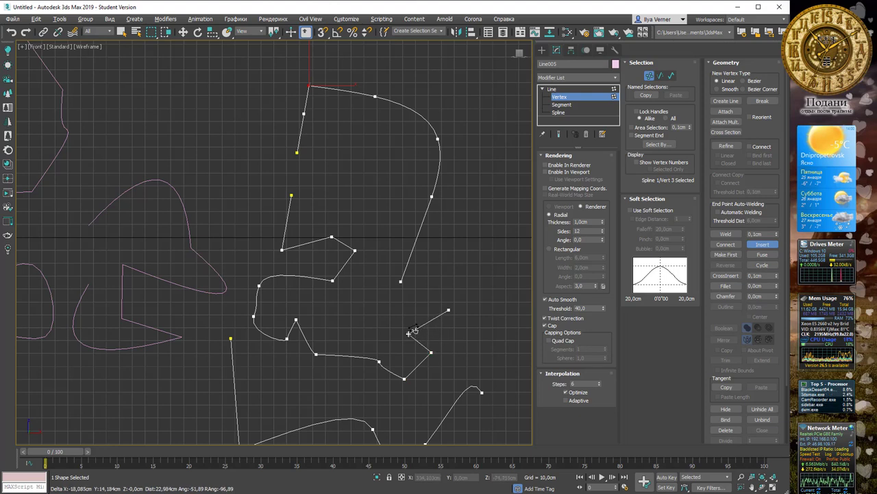
{"action": "left_click", "coordinate": [446, 334]}
{"action": "right_click", "coordinate": [449, 334]}
{"action": "left_click", "coordinate": [461, 329]}
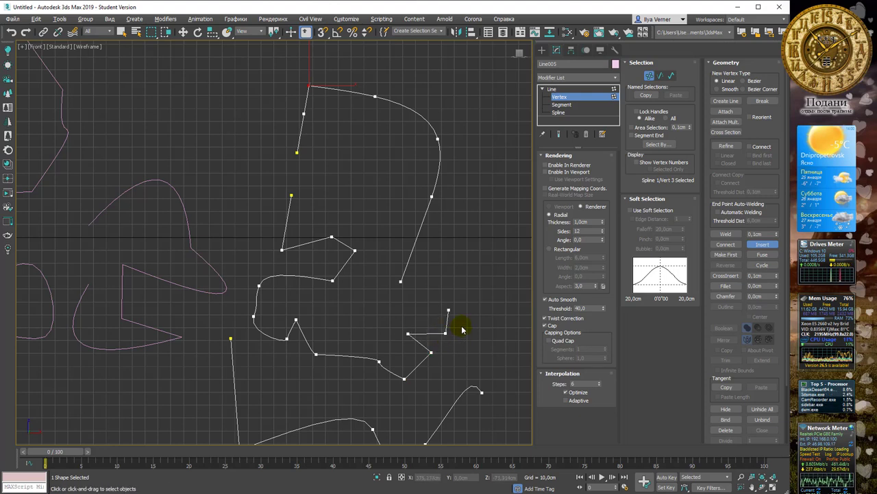
{"action": "key", "text": "w"}
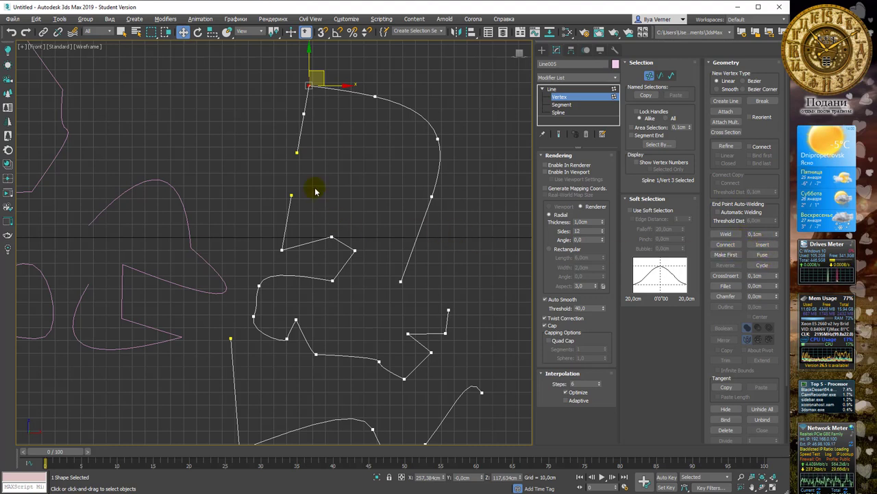
- Select the two open end vertices at Line005's upper-left gap and Fuse them together
{"action": "left_click", "coordinate": [303, 170]}
{"action": "mouse_move", "coordinate": [275, 144]}
{"action": "left_mouse_down"}
{"action": "mouse_move", "coordinate": [310, 179]}
{"action": "mouse_move", "coordinate": [307, 206]}
{"action": "left_mouse_up"}
{"action": "left_click", "coordinate": [279, 166]}
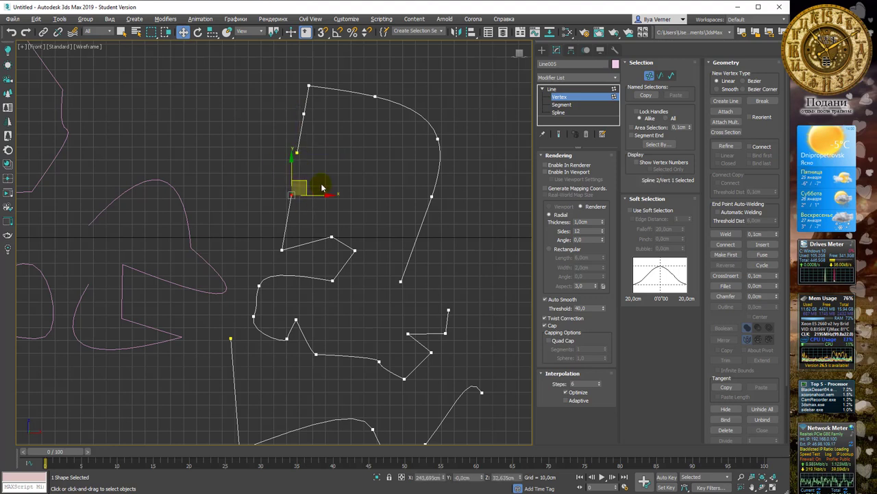
{"action": "left_click", "coordinate": [326, 172]}
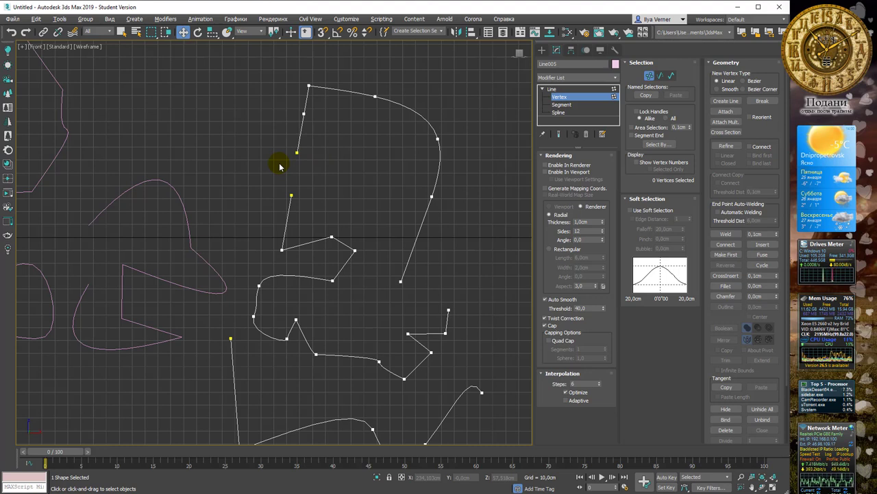
{"action": "left_click", "coordinate": [297, 152]}
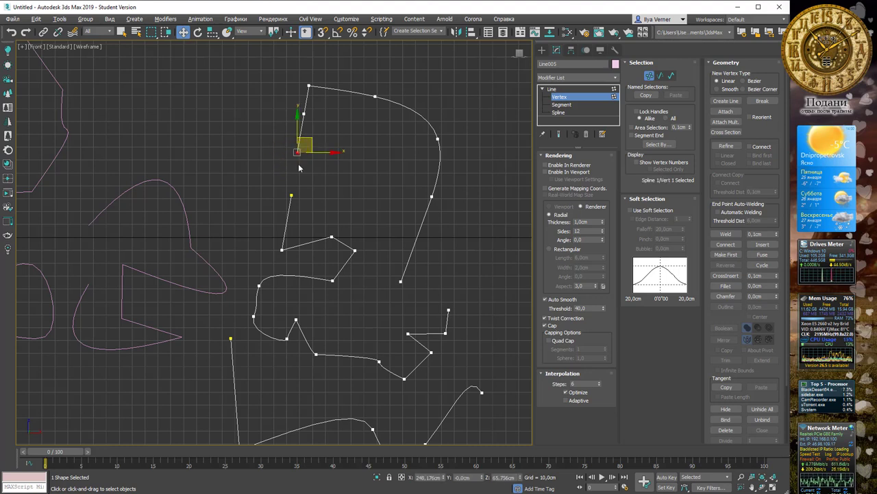
{"action": "left_click_drag", "start_coordinate": [275, 143], "coordinate": [329, 198]}
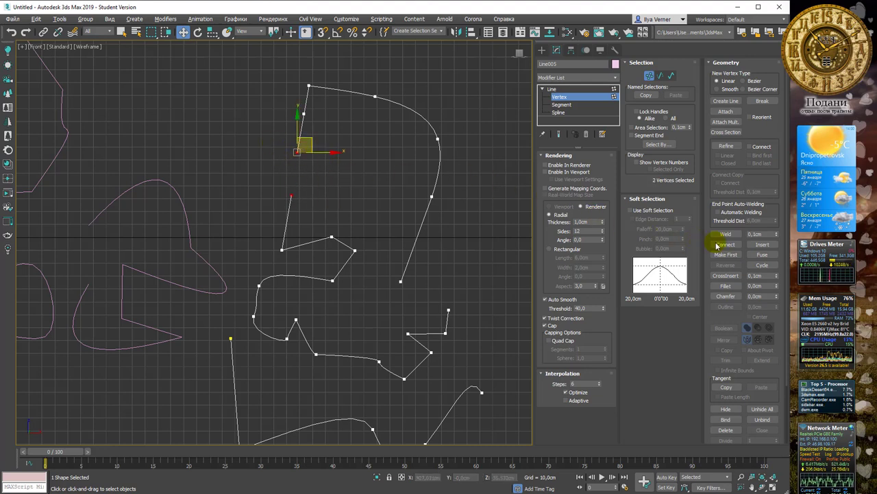
{"action": "left_click", "coordinate": [761, 255]}
{"action": "left_click", "coordinate": [758, 256]}
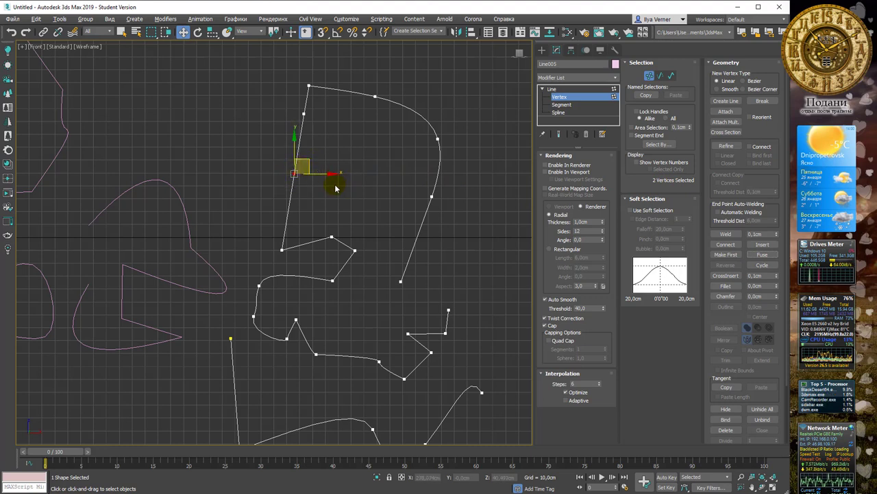
- Weld the fused ends into one vertex and drag it slightly down to reshape the curve
{"action": "left_click", "coordinate": [728, 233]}
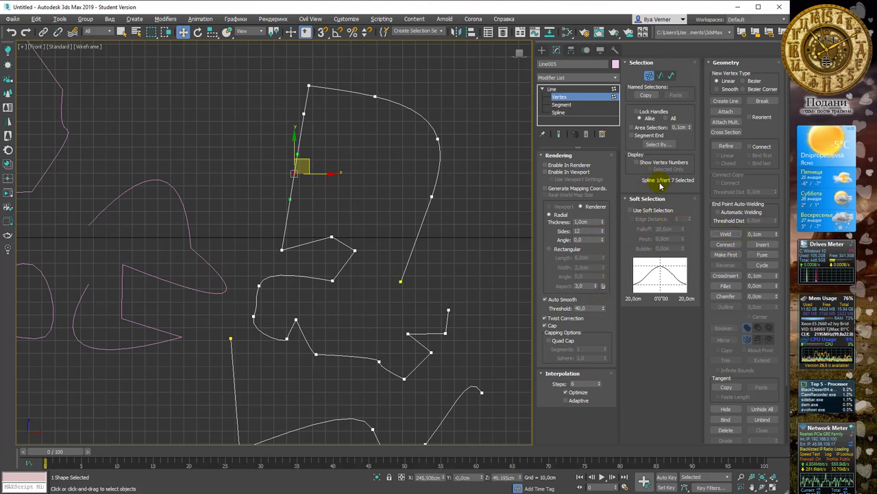
{"action": "left_click_drag", "start_coordinate": [308, 163], "coordinate": [311, 183]}
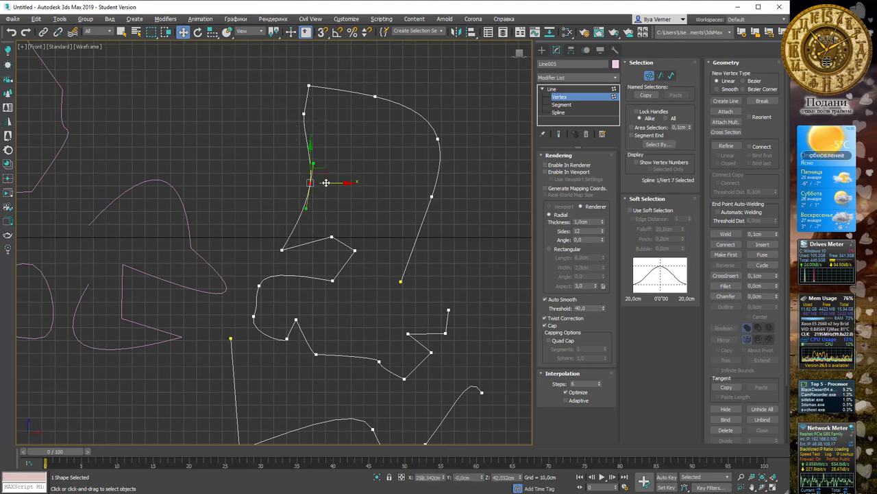
{"action": "left_click_drag", "start_coordinate": [311, 183], "coordinate": [305, 182]}
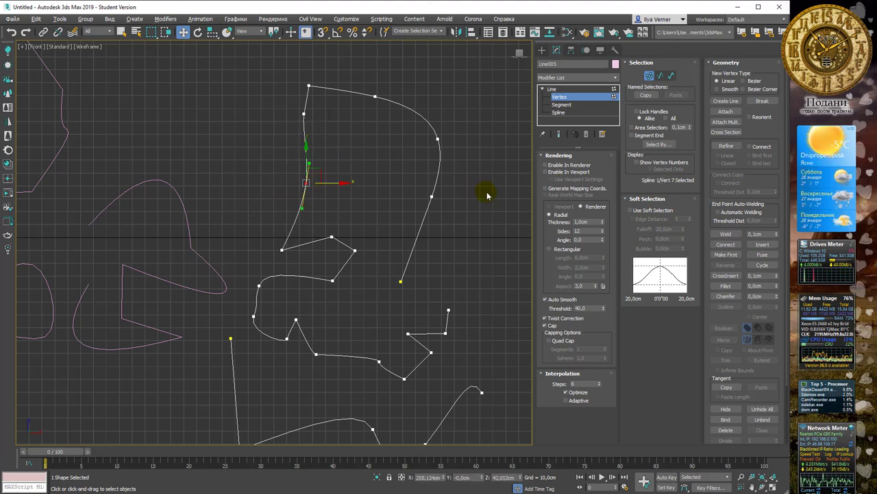
{"action": "double_click", "coordinate": [755, 233]}
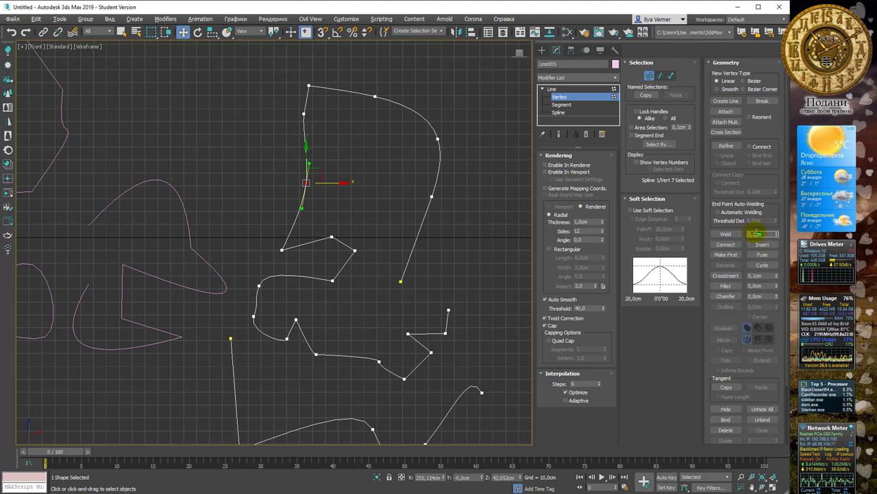
{"action": "double_click", "coordinate": [747, 234]}
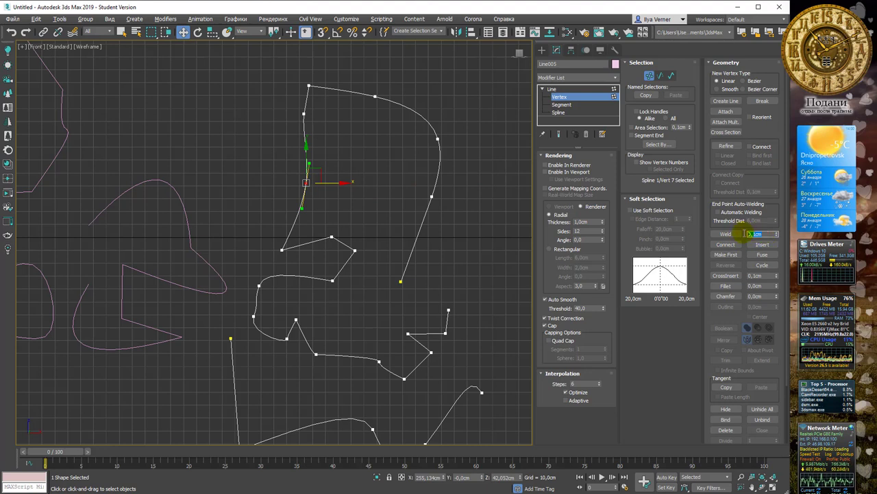
- Weld the two top vertices into one and reset the Weld threshold from 222,0cm to 1,0cm
{"action": "left_click", "coordinate": [320, 142]}
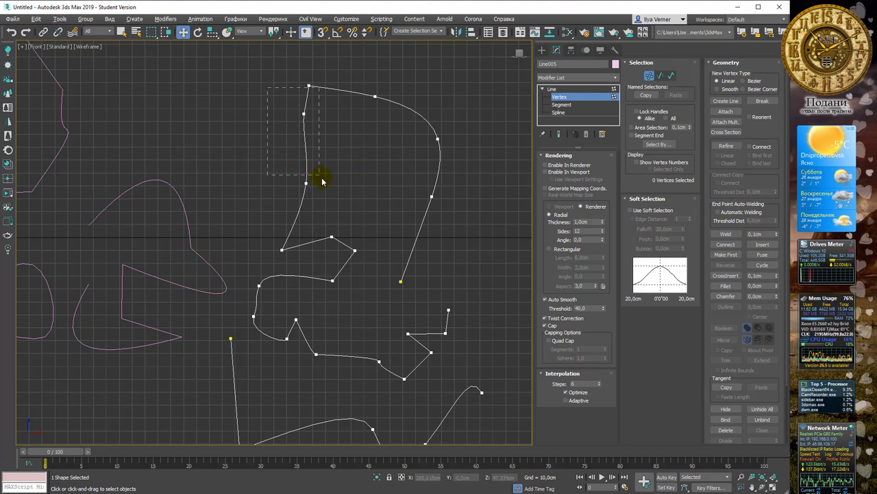
{"action": "mouse_move", "coordinate": [284, 117]}
{"action": "left_mouse_down"}
{"action": "mouse_move", "coordinate": [343, 206]}
{"action": "mouse_move", "coordinate": [380, 203]}
{"action": "left_mouse_up"}
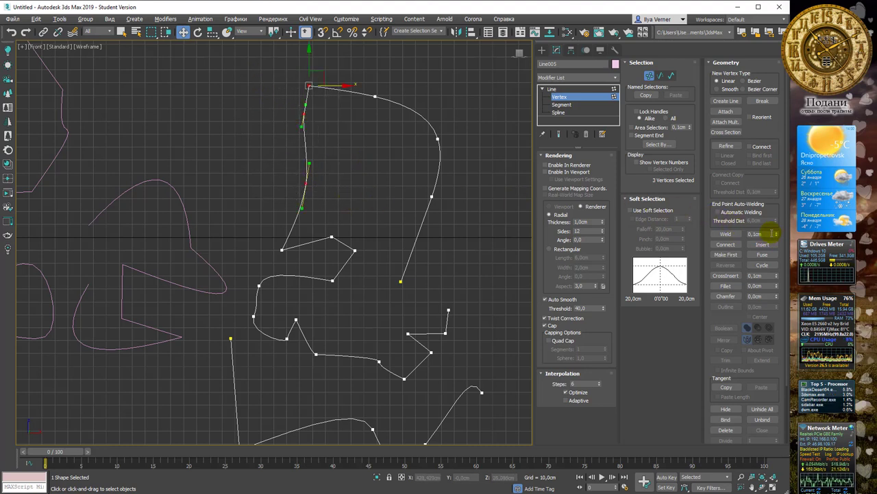
{"action": "left_click", "coordinate": [731, 235]}
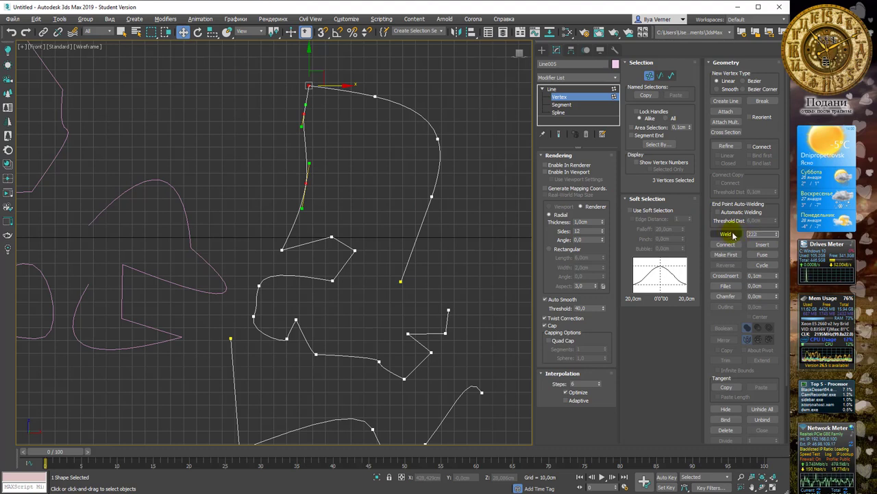
{"action": "left_click", "coordinate": [729, 236]}
{"action": "left_click", "coordinate": [728, 234]}
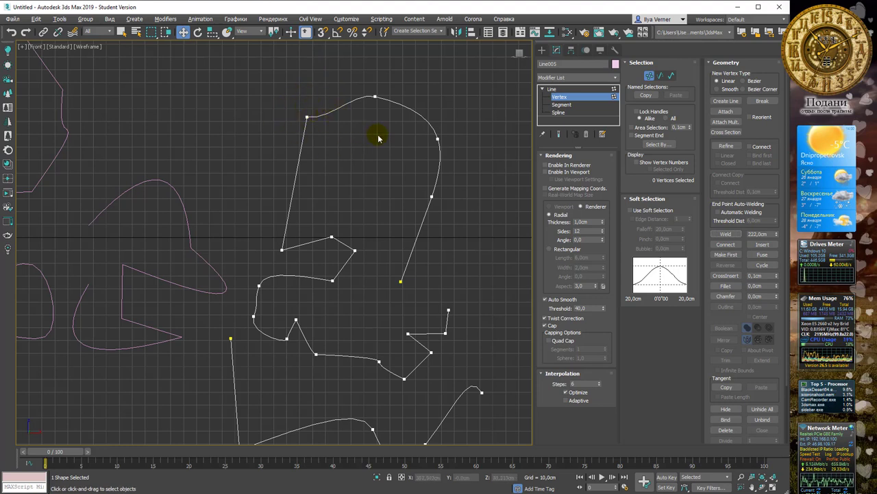
{"action": "double_click", "coordinate": [757, 234]}
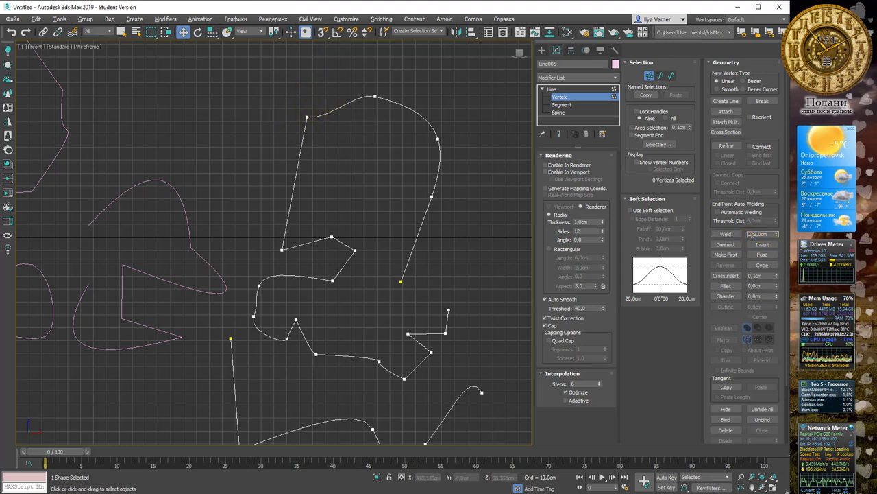
{"action": "type", "text": "0"}
{"action": "left_click", "coordinate": [727, 234]}
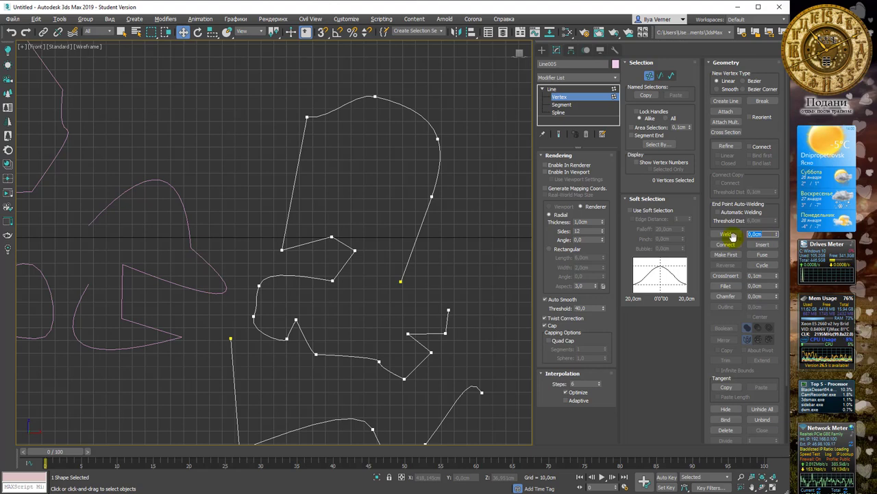
{"action": "left_click", "coordinate": [769, 234]}
{"action": "right_click", "coordinate": [778, 235]}
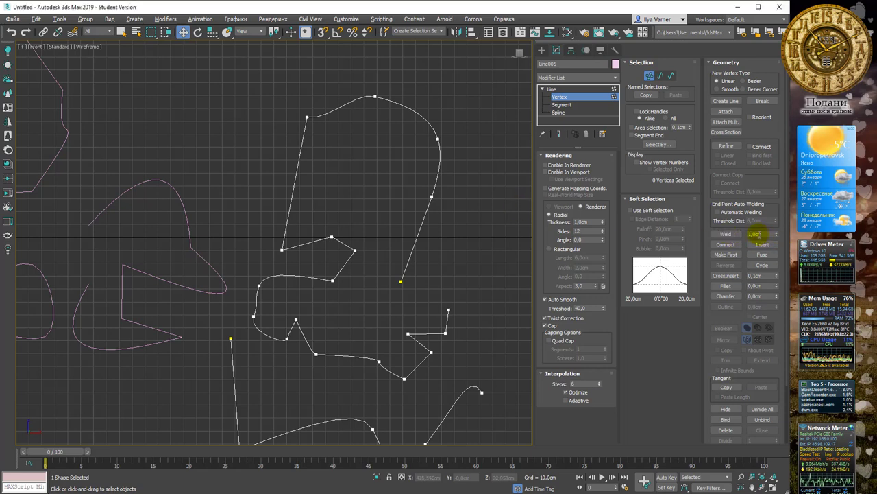
{"action": "middle_click_drag", "start_coordinate": [382, 167], "coordinate": [370, 144]}
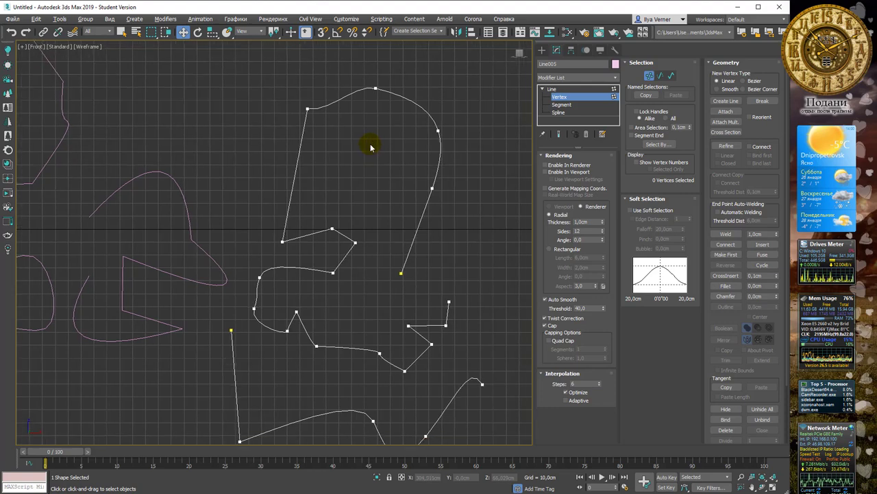
{"action": "middle_click_drag", "start_coordinate": [384, 221], "coordinate": [368, 185]}
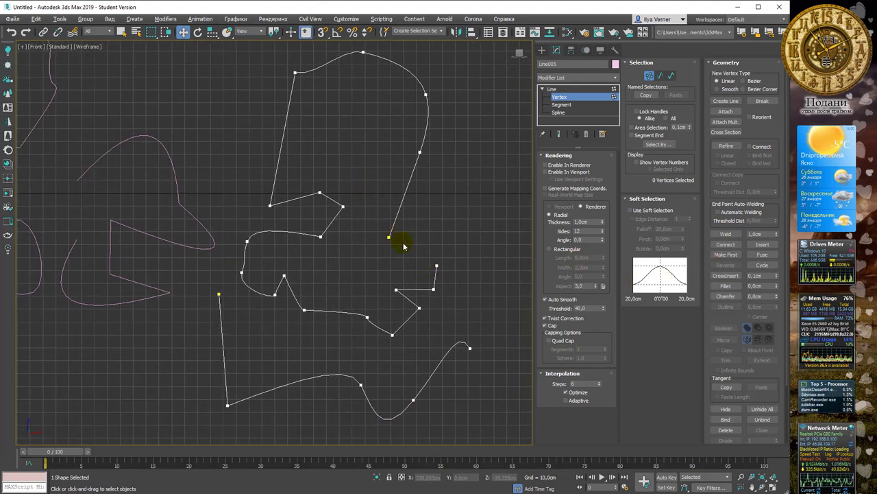
- Connect the right arc's open end to the angular inner spline, then try joining the bottom curve's ends
{"action": "left_click", "coordinate": [733, 287]}
{"action": "left_click", "coordinate": [726, 244]}
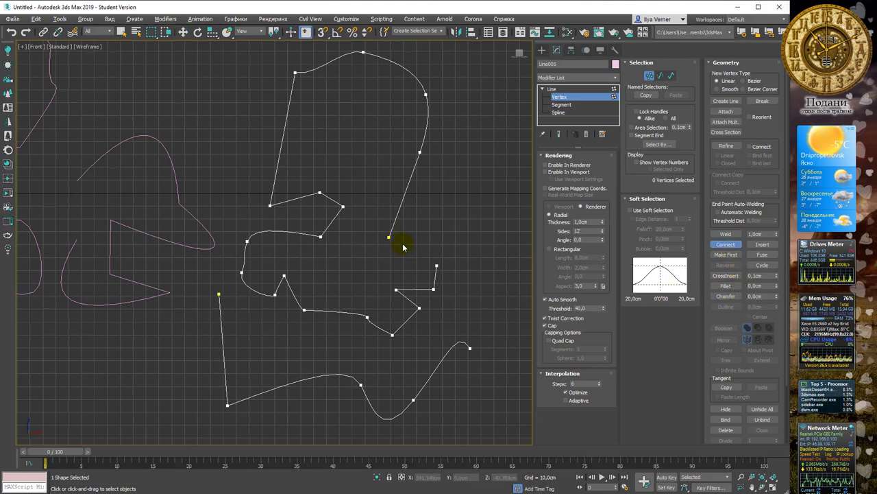
{"action": "left_click_drag", "start_coordinate": [389, 235], "coordinate": [436, 266]}
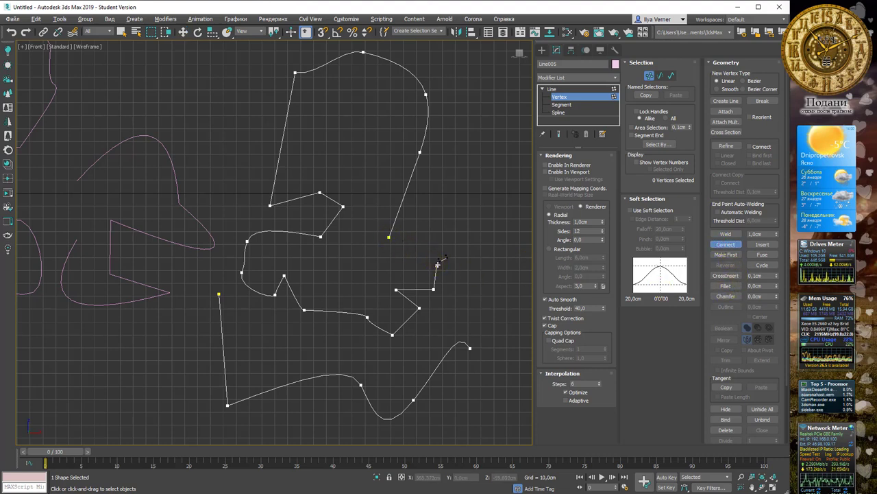
{"action": "left_click", "coordinate": [436, 264]}
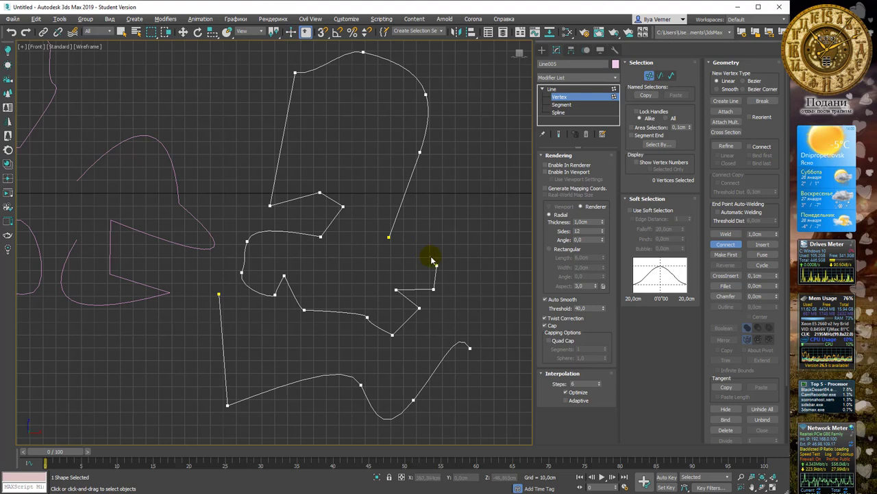
{"action": "left_click_drag", "start_coordinate": [437, 268], "coordinate": [390, 238]}
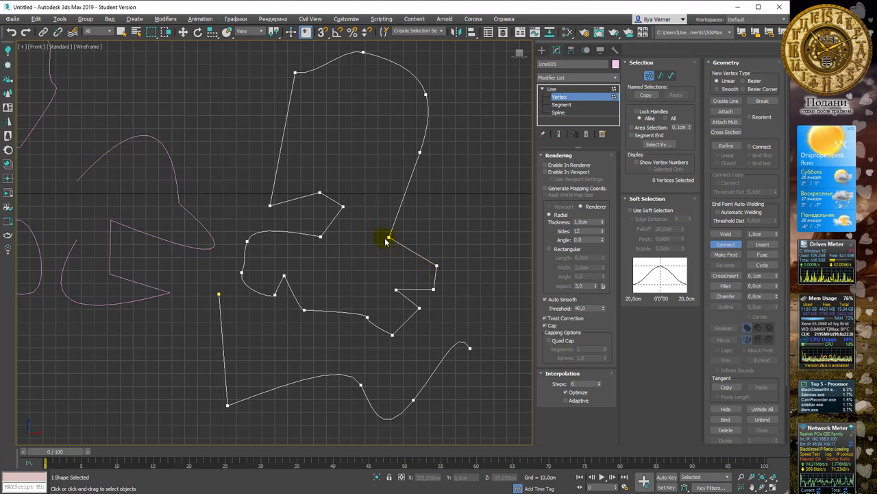
{"action": "middle_click_drag", "start_coordinate": [434, 274], "coordinate": [445, 237]}
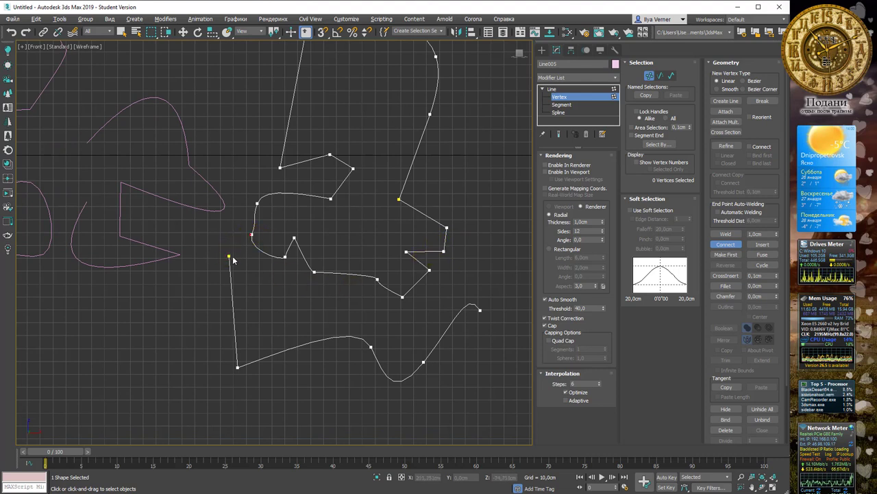
{"action": "left_click_drag", "start_coordinate": [252, 235], "coordinate": [229, 256]}
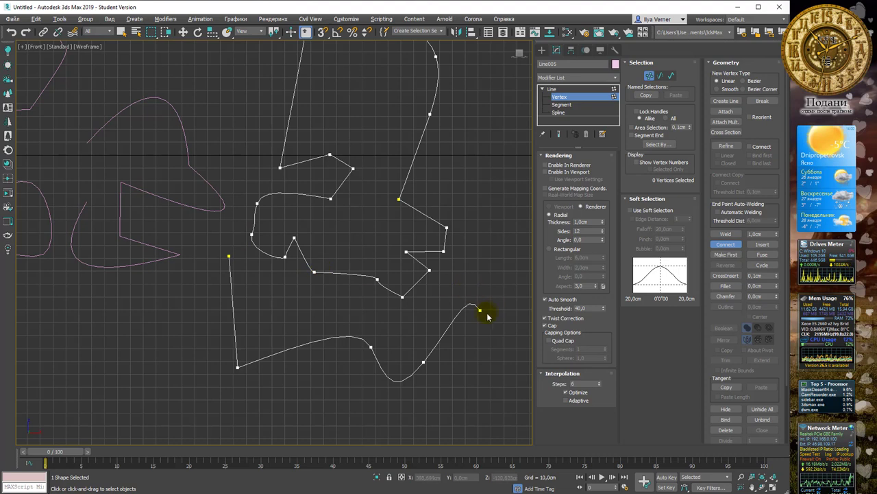
{"action": "mouse_move", "coordinate": [481, 310]}
{"action": "left_mouse_down"}
{"action": "mouse_move", "coordinate": [418, 247]}
{"action": "mouse_move", "coordinate": [399, 200]}
{"action": "left_mouse_up"}
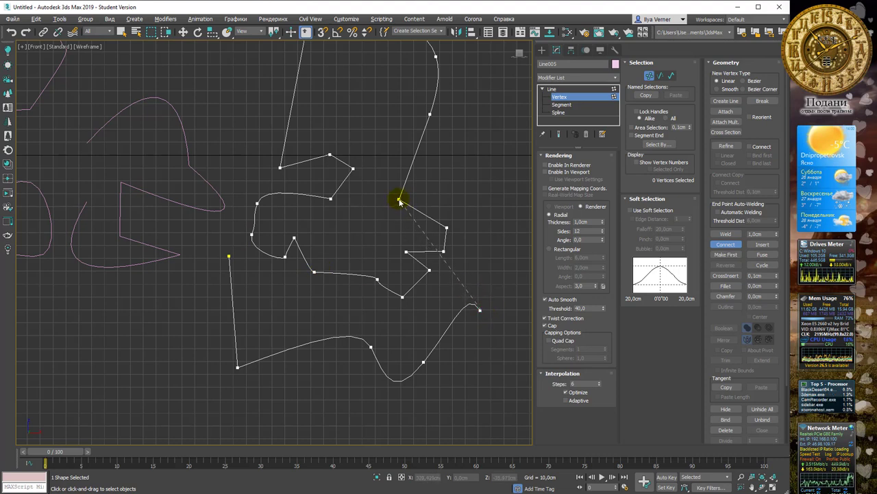
- At Segment level, delete the short segment below the right arc's end
{"action": "left_click", "coordinate": [558, 112]}
{"action": "left_click", "coordinate": [444, 238]}
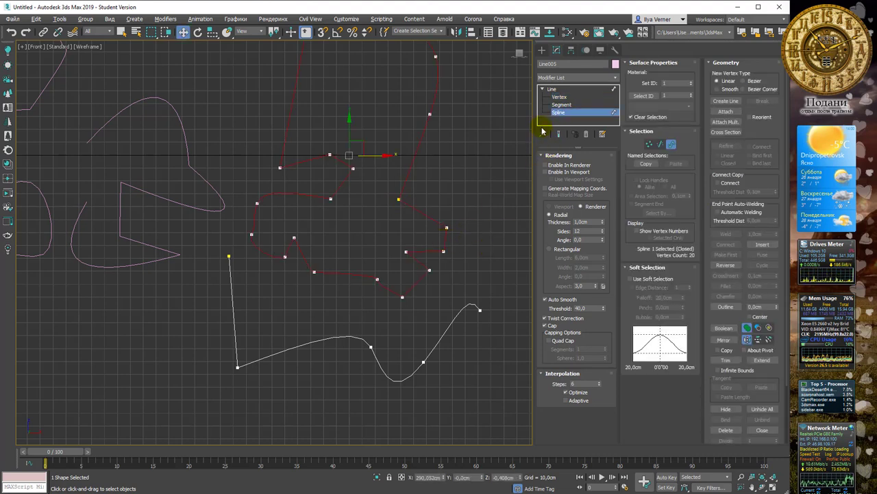
{"action": "left_click", "coordinate": [562, 104]}
{"action": "left_click", "coordinate": [445, 239]}
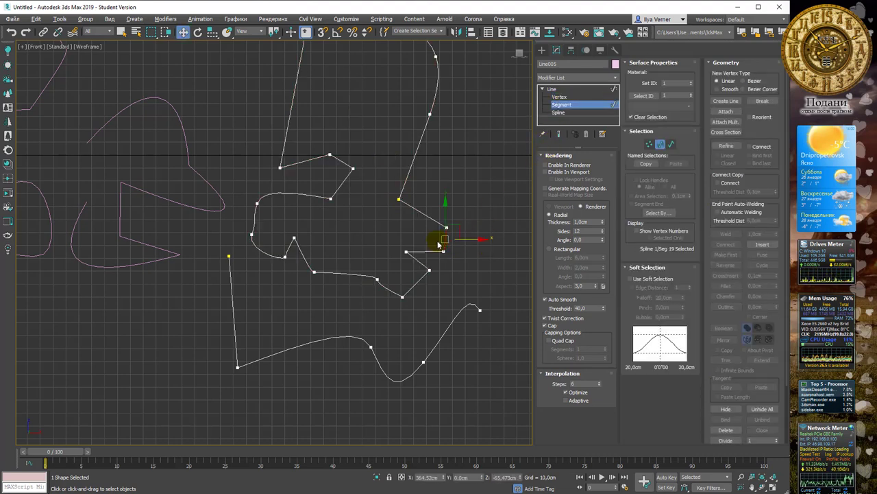
{"action": "key", "text": "Delete"}
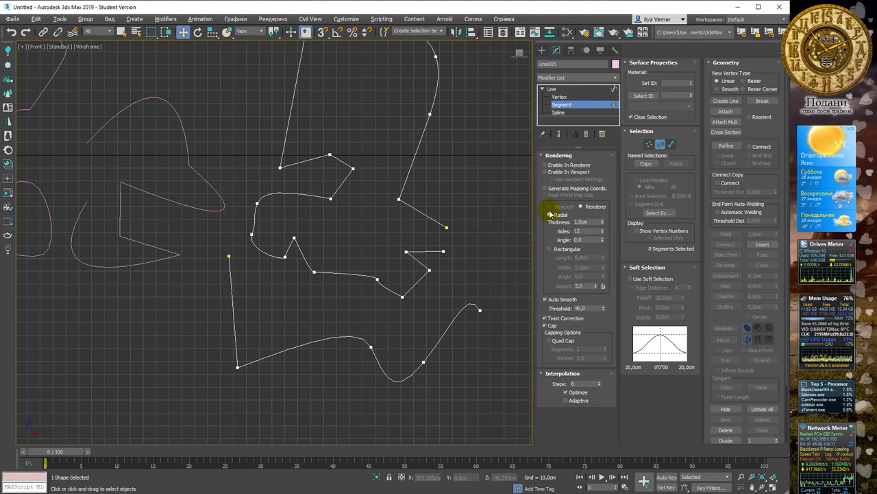
- Back at Vertex level, connect both ends of the wavy bottom curve to the remaining open ends
{"action": "left_click", "coordinate": [573, 112]}
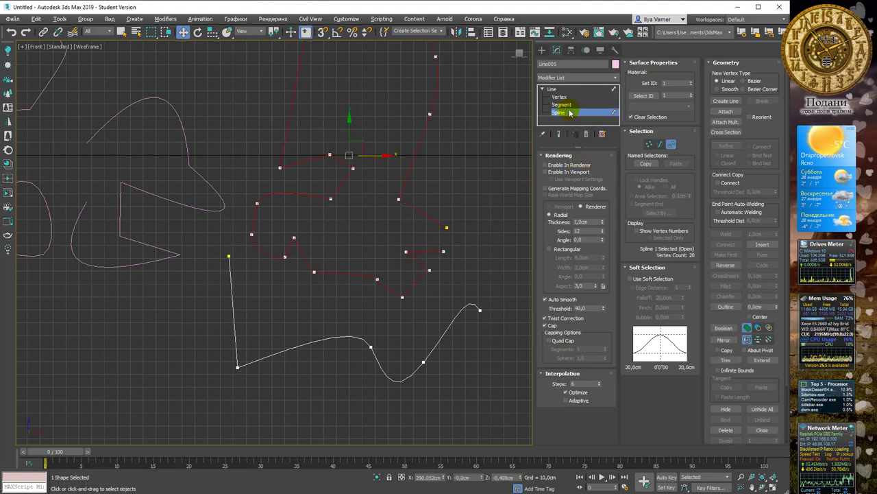
{"action": "left_click", "coordinate": [570, 98]}
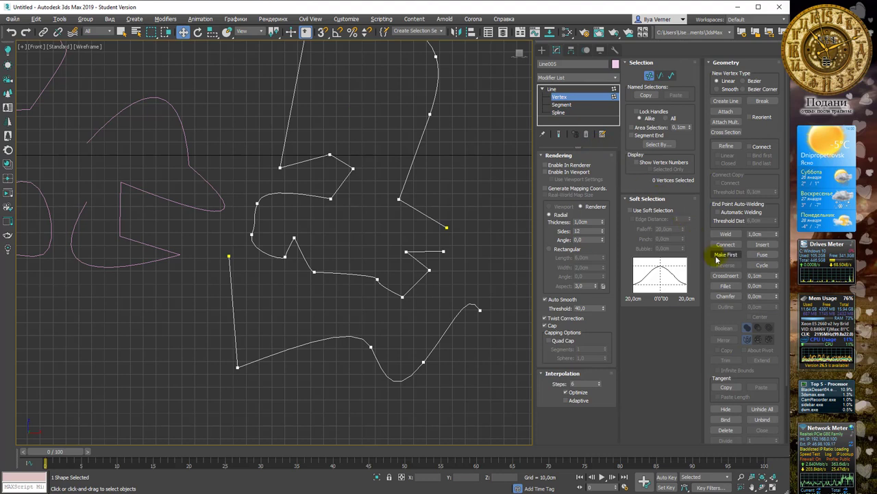
{"action": "left_click", "coordinate": [730, 249]}
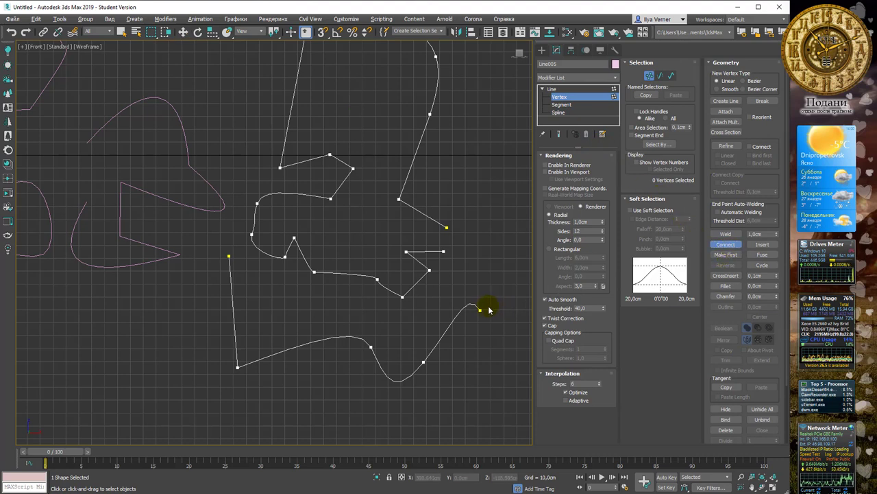
{"action": "left_click_drag", "start_coordinate": [452, 230], "coordinate": [446, 227]}
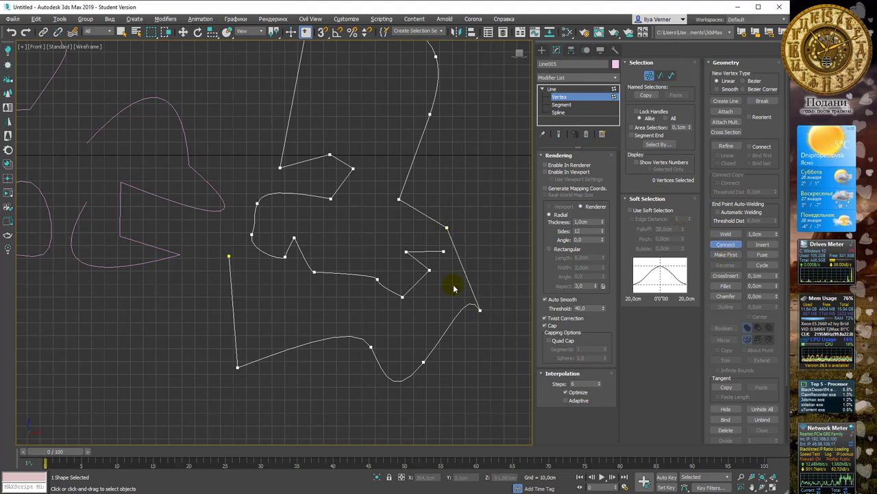
{"action": "mouse_move", "coordinate": [230, 255]}
{"action": "left_mouse_down"}
{"action": "mouse_move", "coordinate": [426, 264]}
{"action": "mouse_move", "coordinate": [443, 252]}
{"action": "left_mouse_up"}
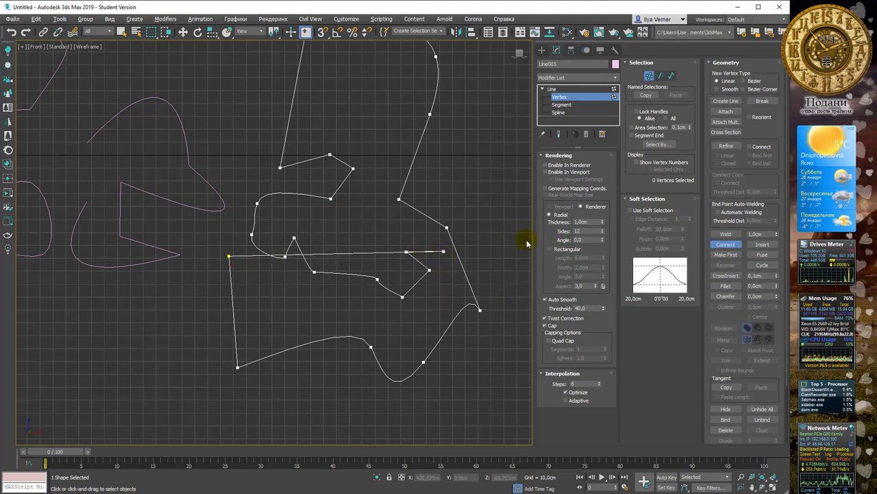
- Move vertices 25, 1 and 23 to reshape where the new connecting segments cross
{"action": "key", "text": "w"}
{"action": "left_click", "coordinate": [444, 252]}
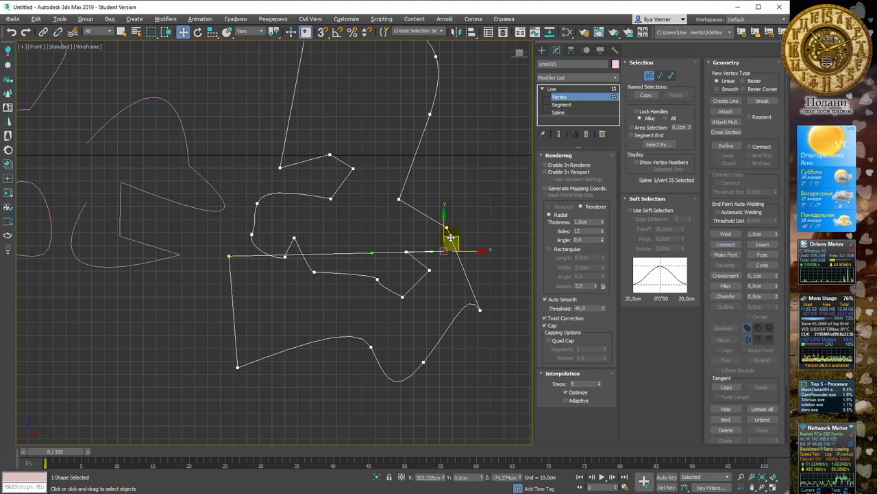
{"action": "left_click_drag", "start_coordinate": [450, 238], "coordinate": [405, 208]}
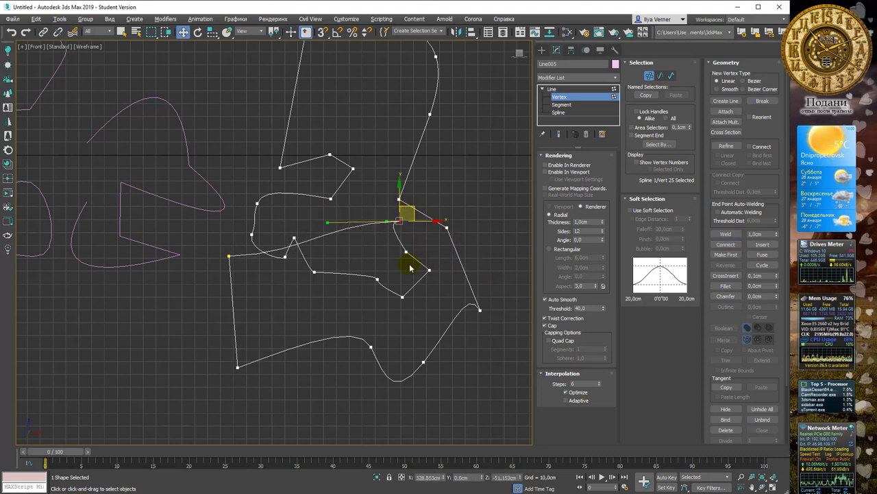
{"action": "left_click_drag", "start_coordinate": [228, 255], "coordinate": [209, 294]}
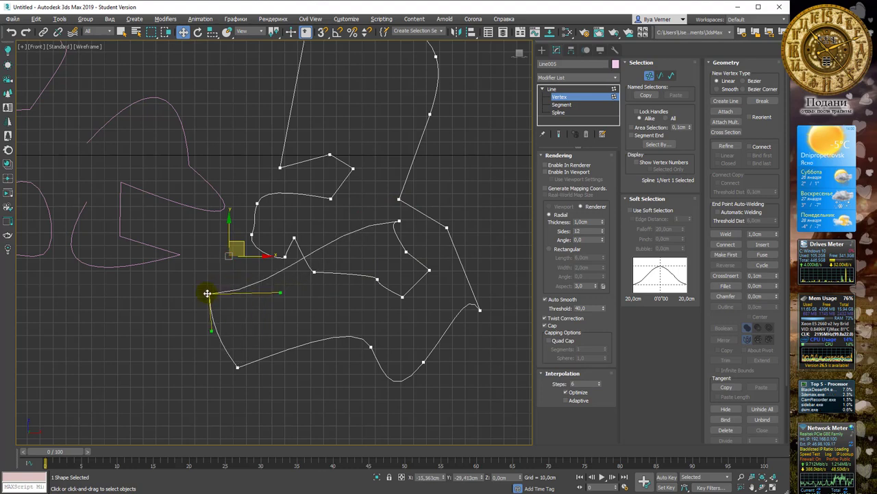
{"action": "left_click_drag", "start_coordinate": [397, 221], "coordinate": [419, 231]}
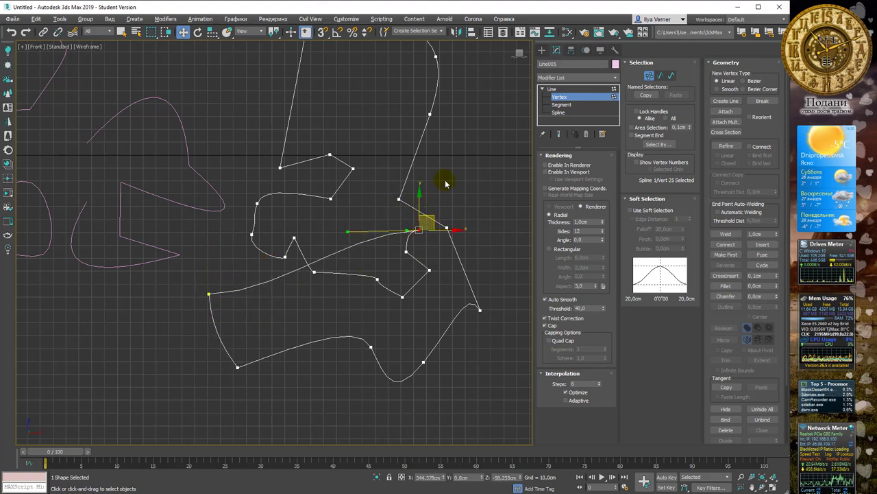
{"action": "middle_click_drag", "start_coordinate": [445, 180], "coordinate": [464, 188]}
{"action": "scroll", "coordinate": [463, 190], "scroll_direction": "down", "scroll_amount": 3}
{"action": "scroll", "coordinate": [433, 196], "scroll_direction": "up", "scroll_amount": 2}
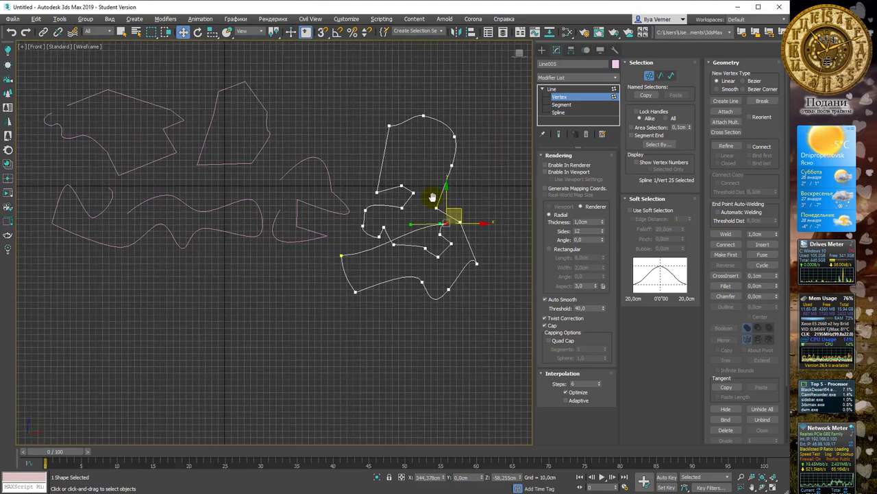
{"action": "scroll", "coordinate": [399, 203], "scroll_direction": "up", "scroll_amount": 2}
{"action": "scroll", "coordinate": [374, 225], "scroll_direction": "up", "scroll_amount": 2}
{"action": "scroll", "coordinate": [370, 205], "scroll_direction": "down", "scroll_amount": 1}
{"action": "scroll", "coordinate": [333, 196], "scroll_direction": "down", "scroll_amount": 1}
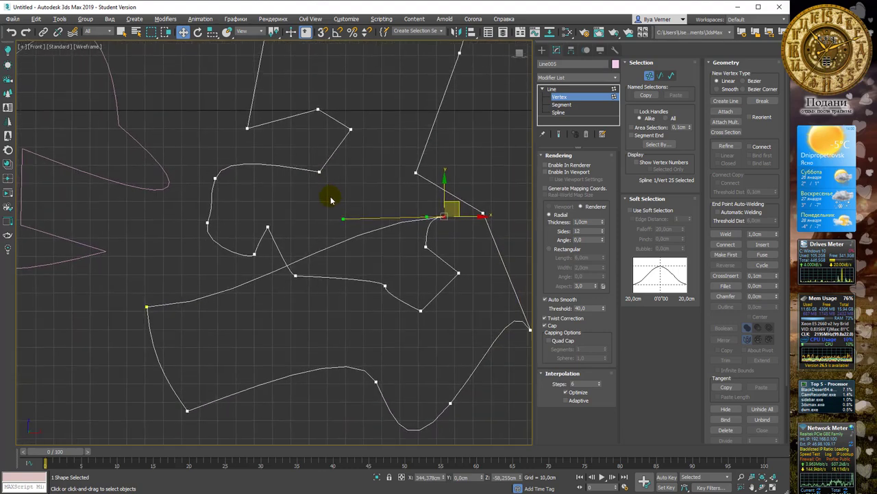
{"action": "scroll", "coordinate": [366, 169], "scroll_direction": "down", "scroll_amount": 2}
{"action": "middle_click_drag", "start_coordinate": [377, 159], "coordinate": [360, 189]}
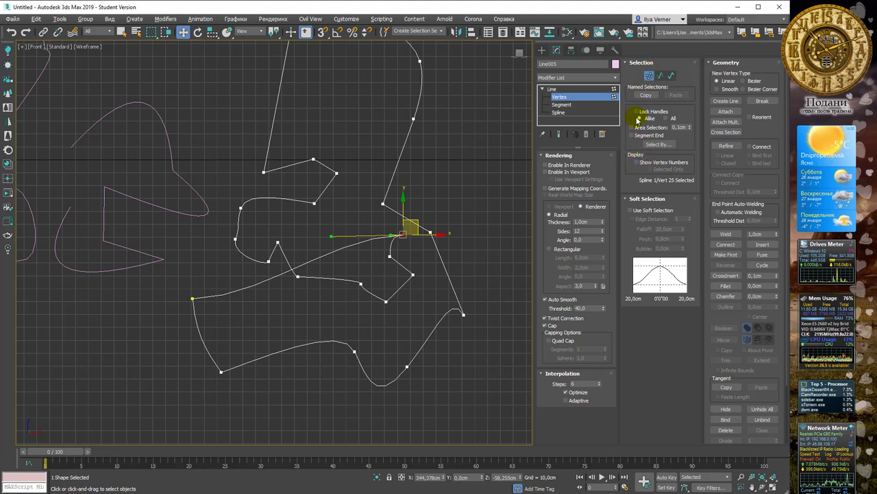
- Show vertex numbers, then select Line005's closed spline at Spline level and reverse it
{"action": "left_click", "coordinate": [637, 162]}
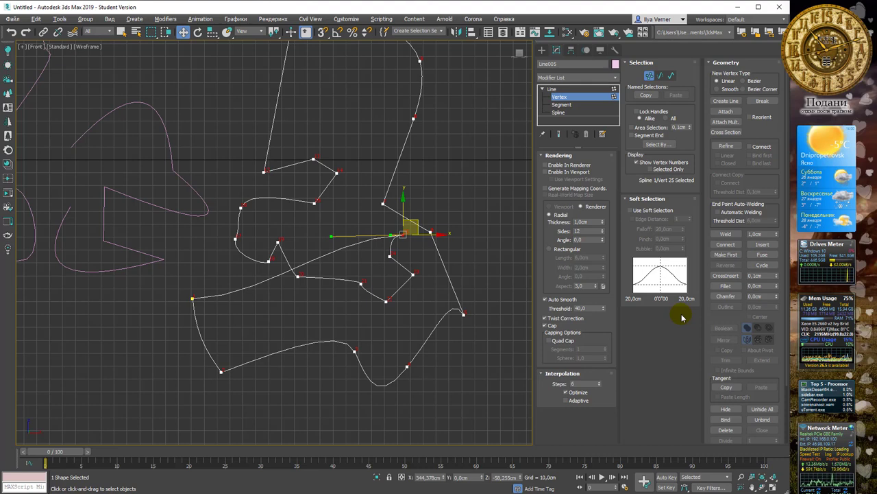
{"action": "left_click", "coordinate": [559, 113]}
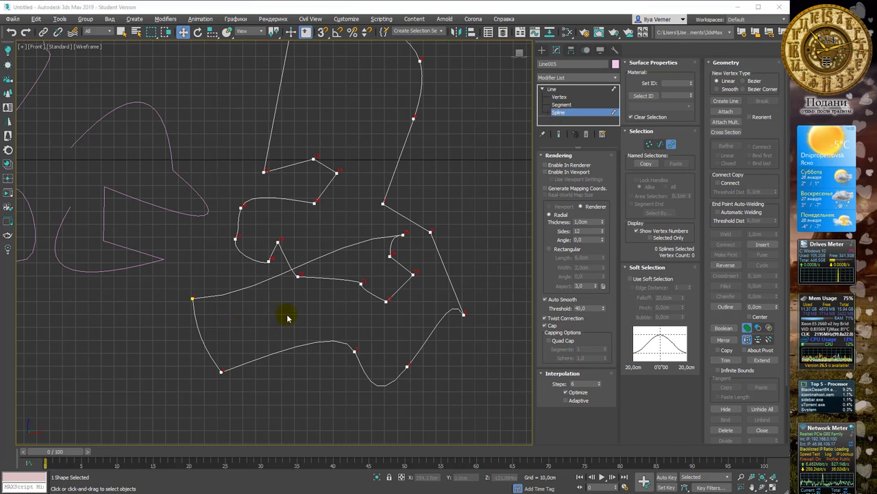
{"action": "left_click", "coordinate": [723, 268]}
{"action": "left_click", "coordinate": [200, 303]}
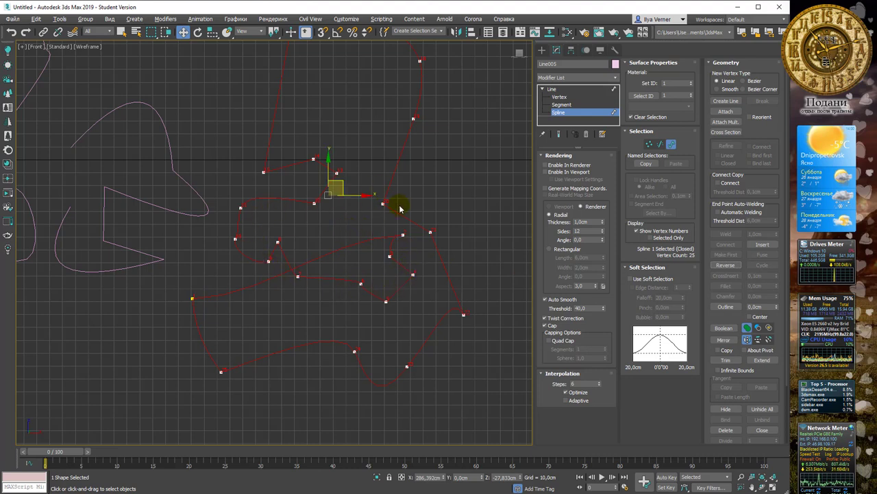
{"action": "left_click", "coordinate": [726, 266]}
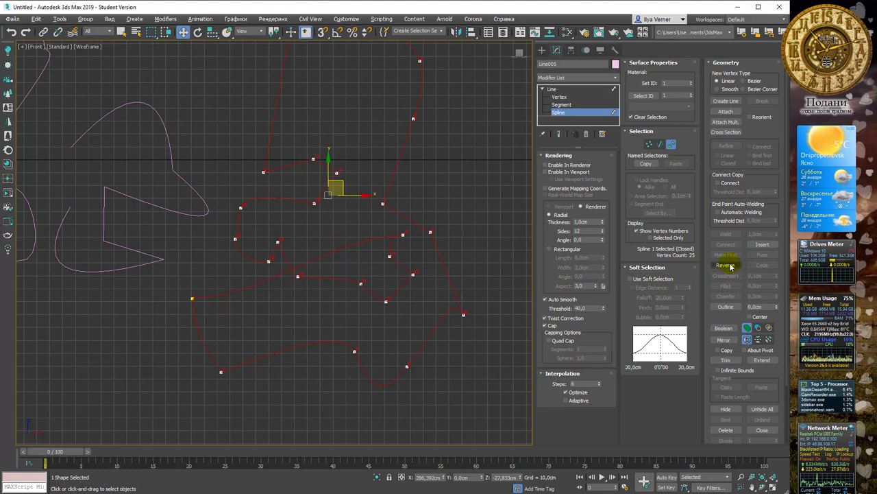
{"action": "left_click", "coordinate": [560, 90]}
{"action": "left_click", "coordinate": [559, 96]}
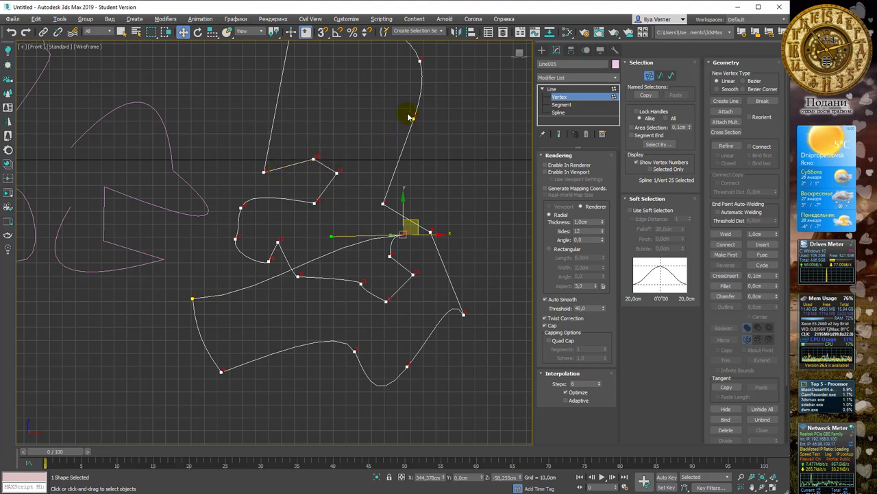
- Set the vertex on Line005's upper-right curve as the first vertex with Make First
{"action": "left_click_drag", "start_coordinate": [404, 109], "coordinate": [425, 142]}
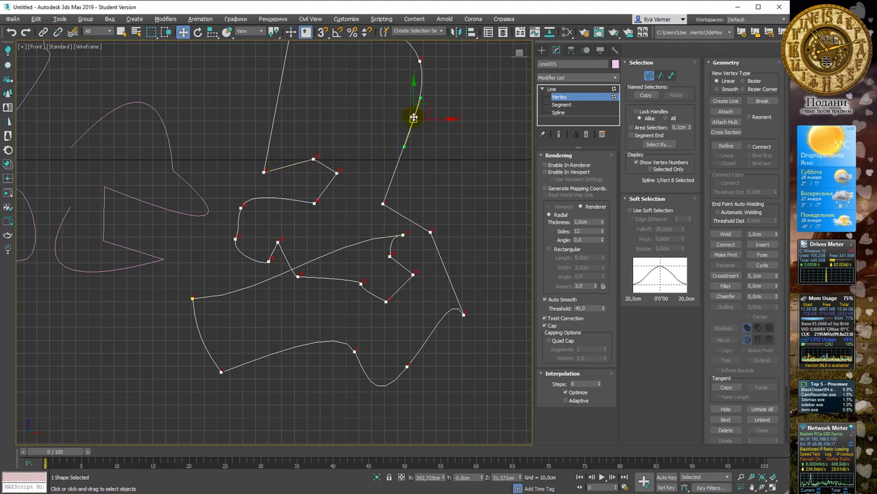
{"action": "left_click", "coordinate": [726, 254]}
{"action": "left_click", "coordinate": [442, 146]}
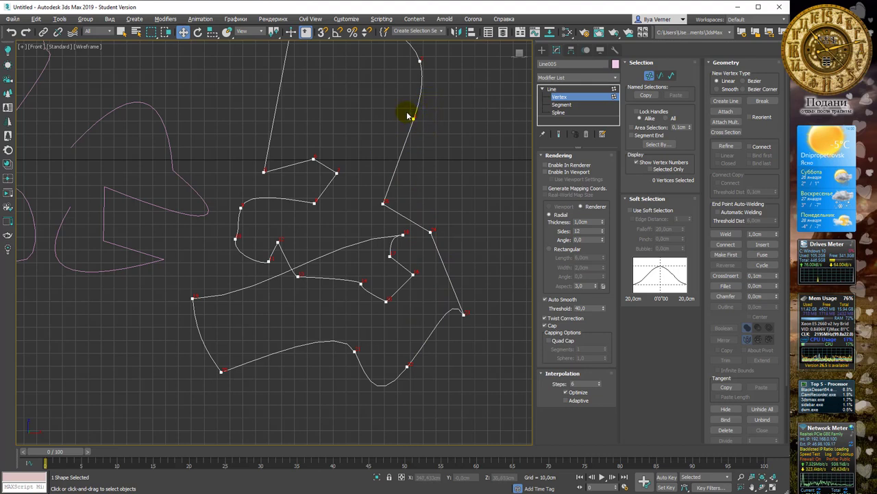
{"action": "left_click", "coordinate": [469, 306]}
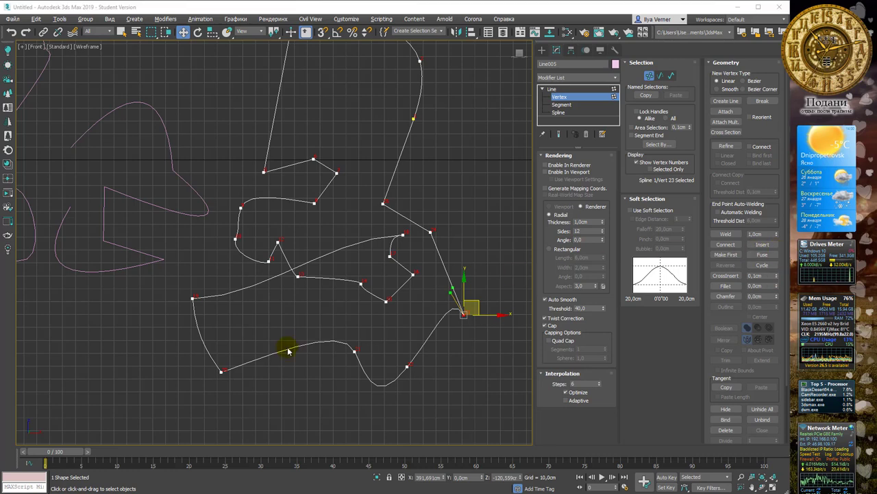
- Fillet the upper corner vertex of Line005 by 14 cm
{"action": "left_click", "coordinate": [337, 175]}
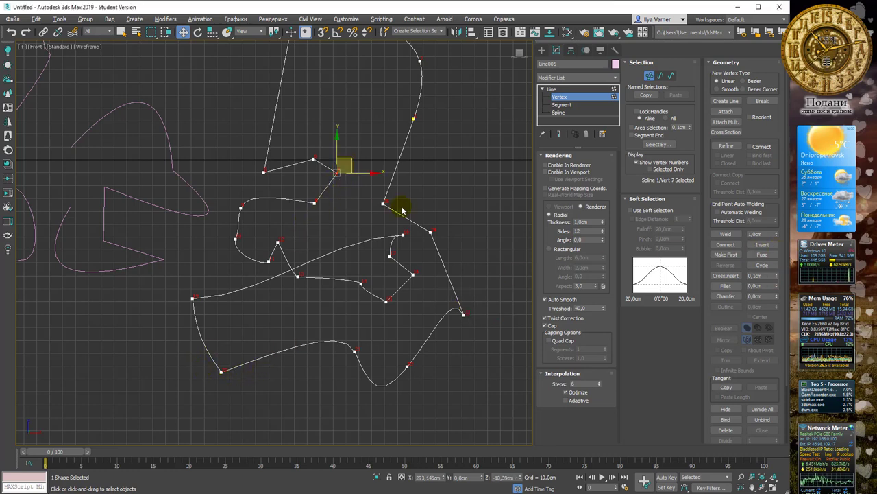
{"action": "left_click", "coordinate": [777, 286]}
{"action": "left_click_drag", "start_coordinate": [777, 289], "coordinate": [9, 278]}
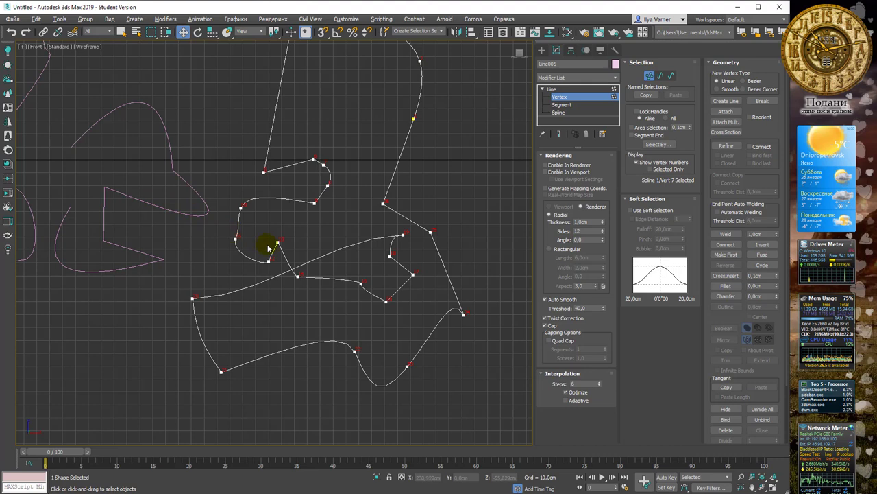
{"action": "left_click", "coordinate": [264, 171]}
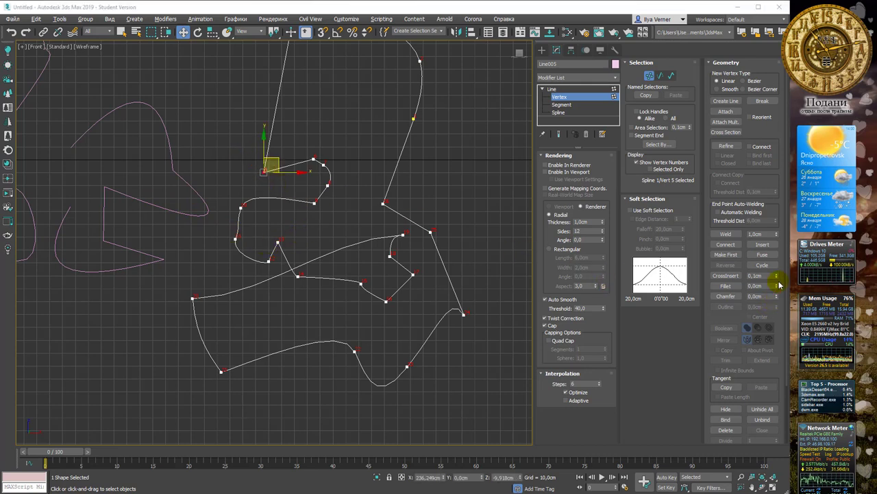
{"action": "left_click", "coordinate": [416, 163]}
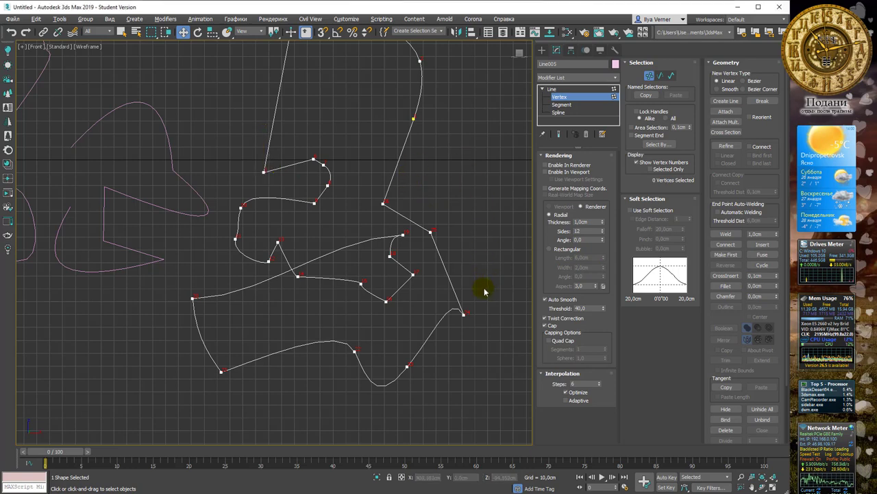
- Fillet the three right-side corner vertices by 9 cm
{"action": "middle_click_drag", "start_coordinate": [466, 239], "coordinate": [432, 203]}
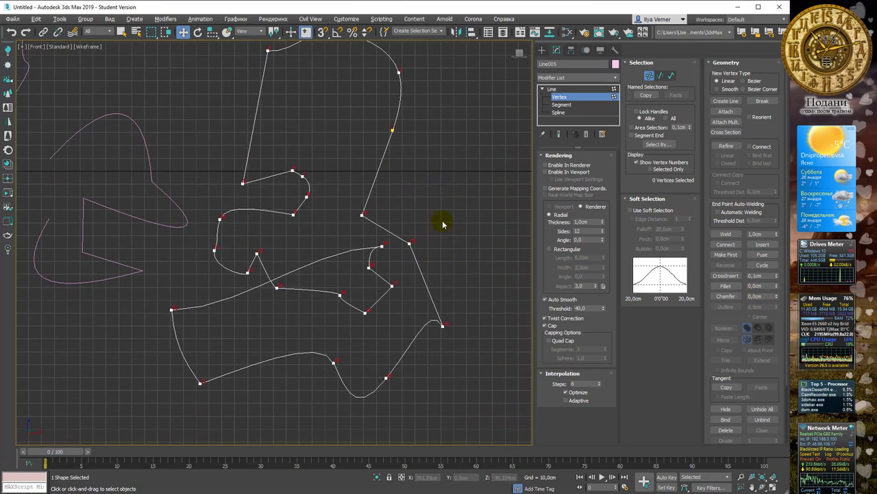
{"action": "left_click_drag", "start_coordinate": [443, 224], "coordinate": [392, 381]}
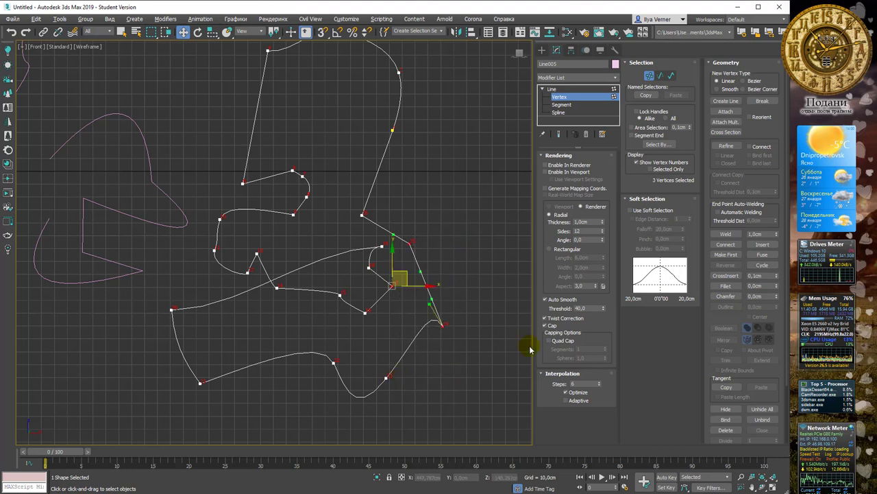
{"action": "left_click_drag", "start_coordinate": [776, 287], "coordinate": [775, 285]}
{"action": "right_click", "coordinate": [776, 285]}
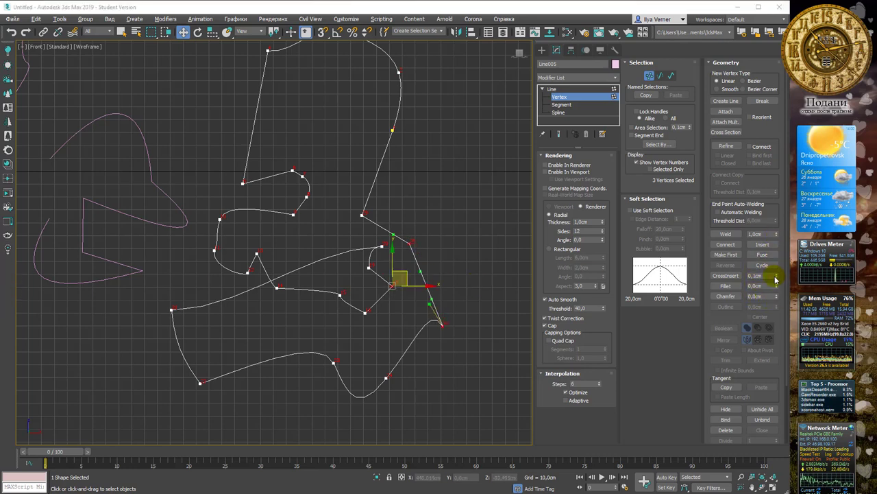
{"action": "left_click_drag", "start_coordinate": [777, 285], "coordinate": [777, 287]}
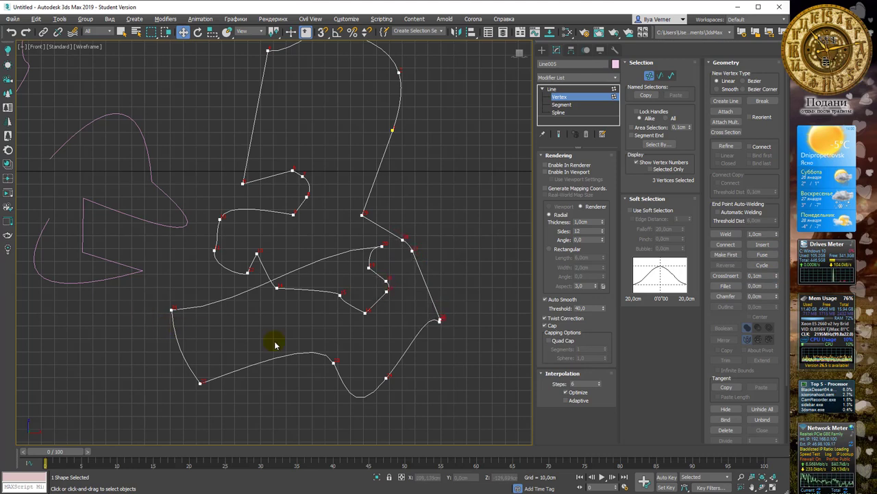
{"action": "left_click", "coordinate": [776, 297]}
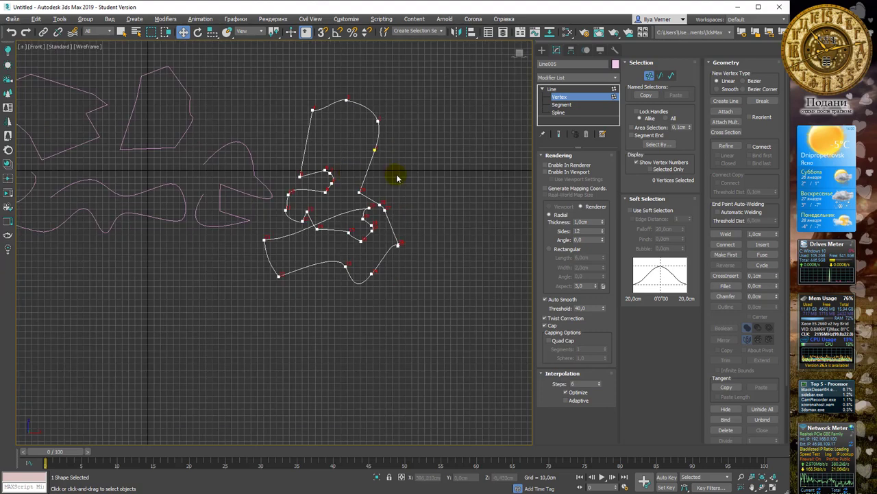
{"action": "middle_click_drag", "start_coordinate": [323, 170], "coordinate": [407, 184]}
{"action": "middle_click_drag", "start_coordinate": [304, 182], "coordinate": [366, 178]}
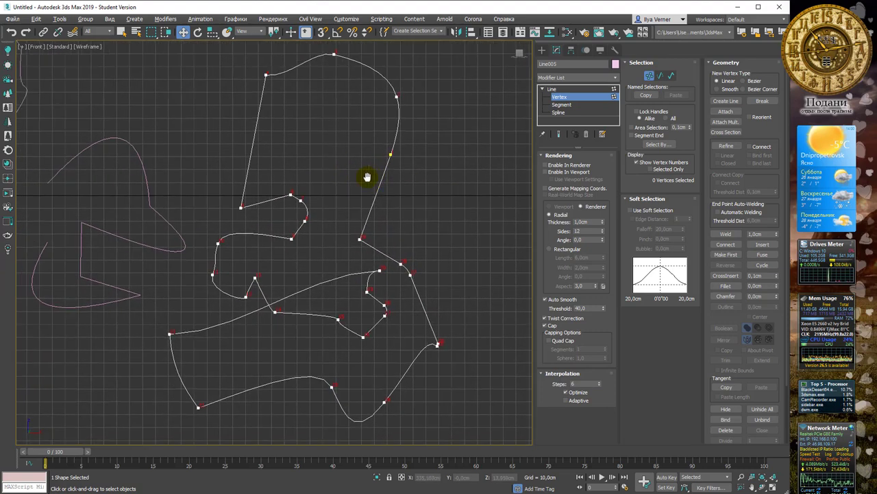
{"action": "middle_click_drag", "start_coordinate": [429, 178], "coordinate": [412, 139]}
{"action": "middle_click_drag", "start_coordinate": [402, 229], "coordinate": [423, 133]}
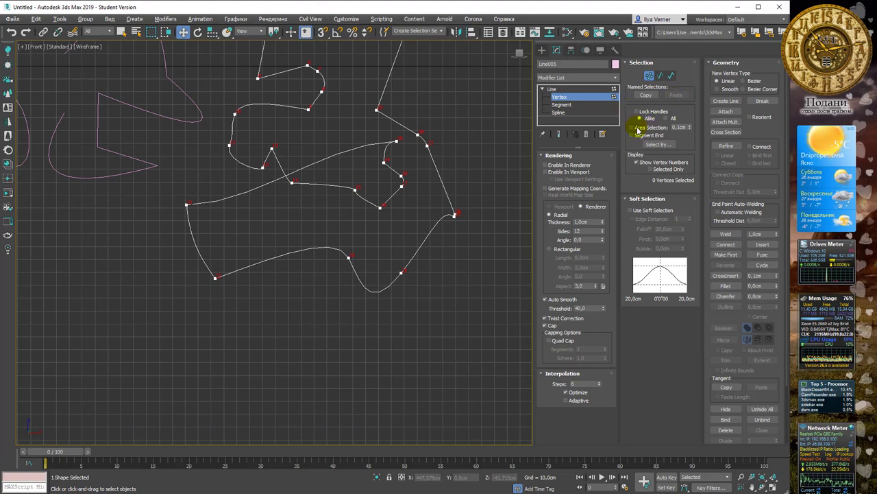
{"action": "left_click", "coordinate": [573, 113]}
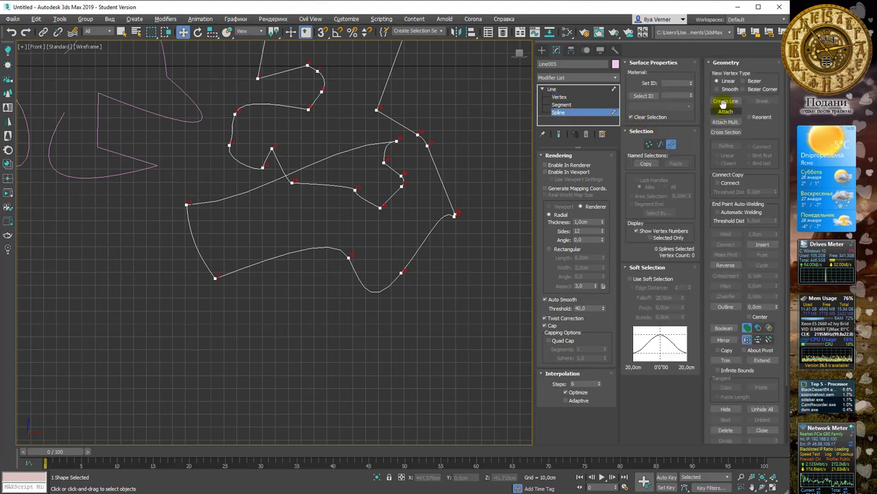
- Draw a five-point zigzag line below the shape
{"action": "left_click", "coordinate": [191, 381]}
{"action": "left_click", "coordinate": [261, 332]}
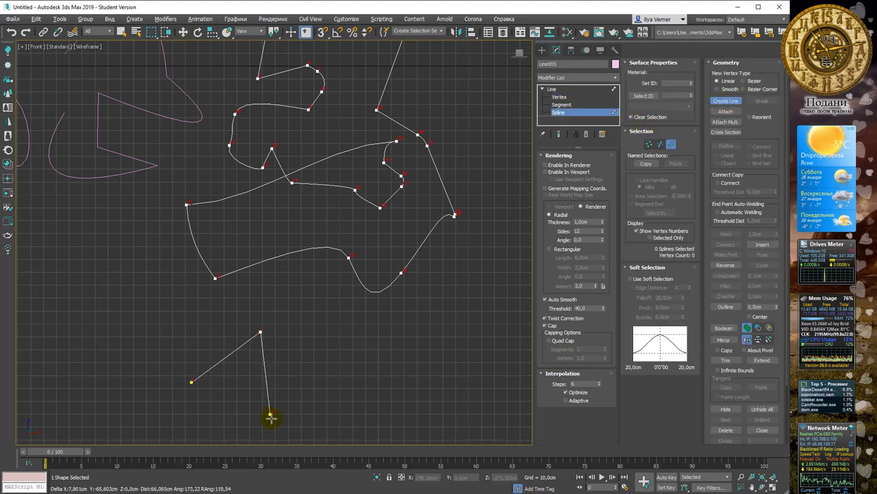
{"action": "left_click", "coordinate": [288, 412]}
{"action": "left_click", "coordinate": [358, 332]}
{"action": "left_click", "coordinate": [393, 414]}
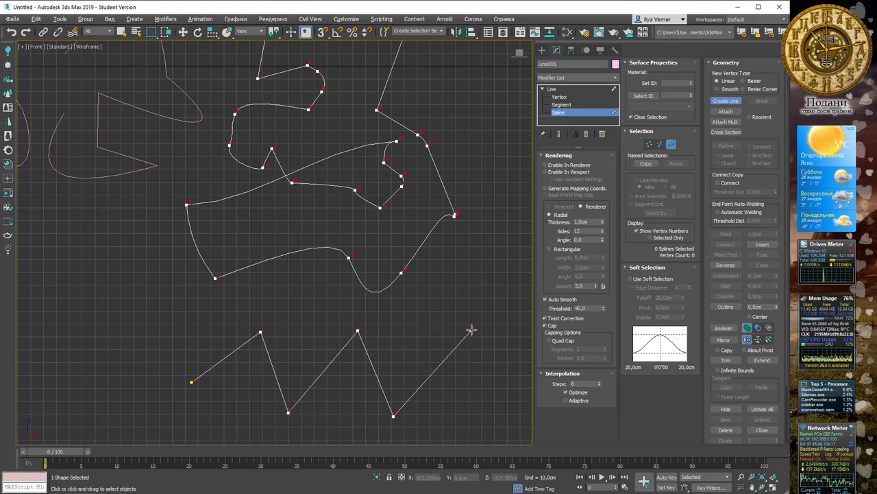
- Chamfer the zigzag's two middle corners by 28 cm
{"action": "left_click", "coordinate": [561, 97]}
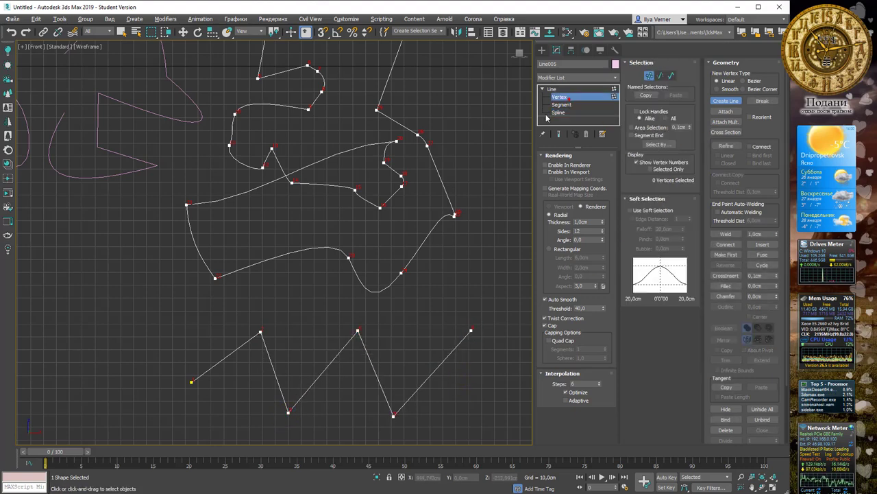
{"action": "left_click", "coordinate": [296, 317]}
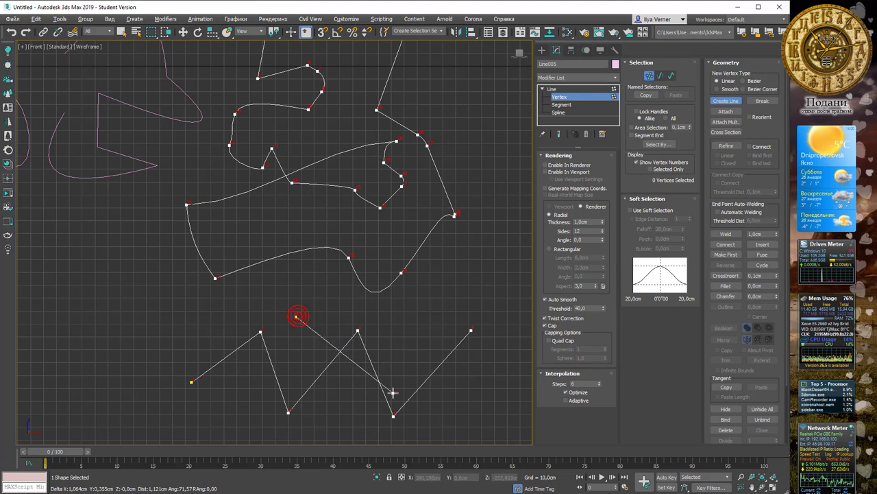
{"action": "right_click", "coordinate": [370, 381]}
{"action": "right_click", "coordinate": [355, 360]}
{"action": "left_click_drag", "start_coordinate": [337, 318], "coordinate": [403, 436]}
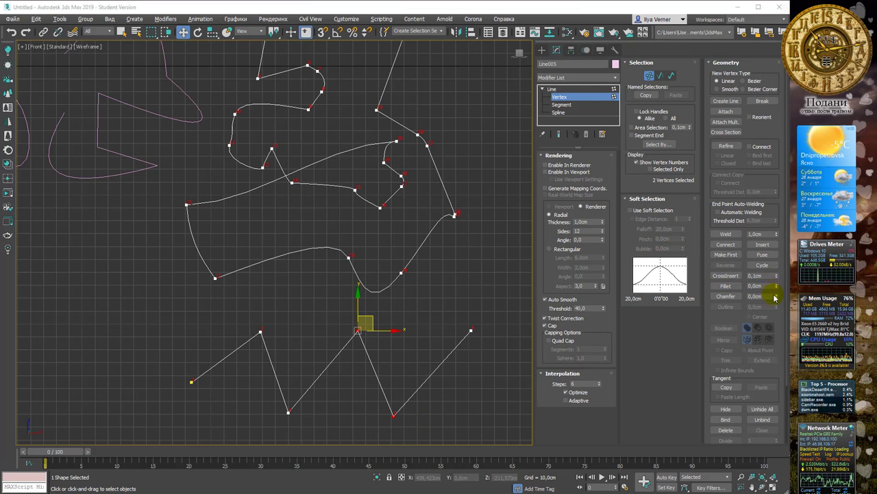
{"action": "left_click_drag", "start_coordinate": [775, 297], "coordinate": [4, 286]}
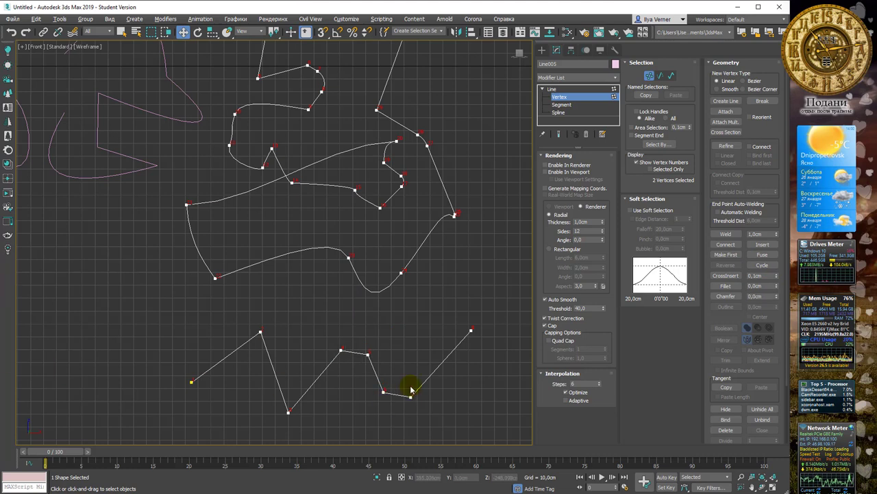
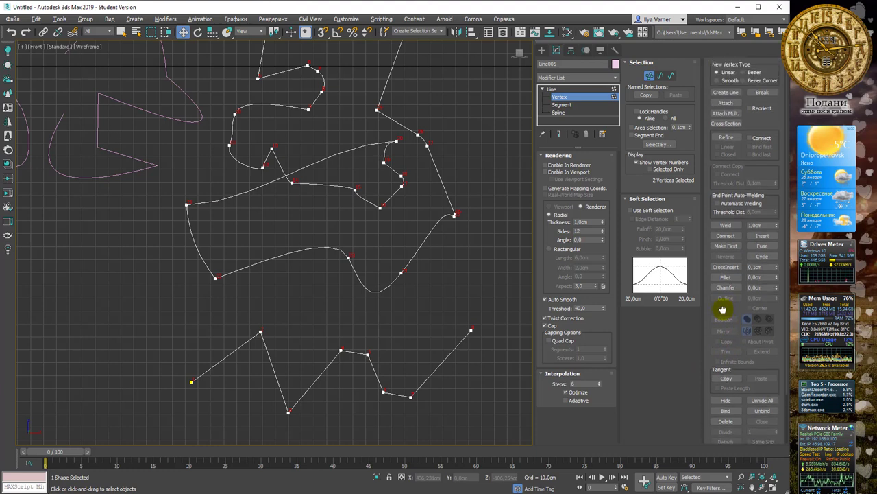
- Insert two new vertices into a segment of Line005 so it bends into a pointed bump, then return to Vertex level
{"action": "left_click", "coordinate": [562, 104]}
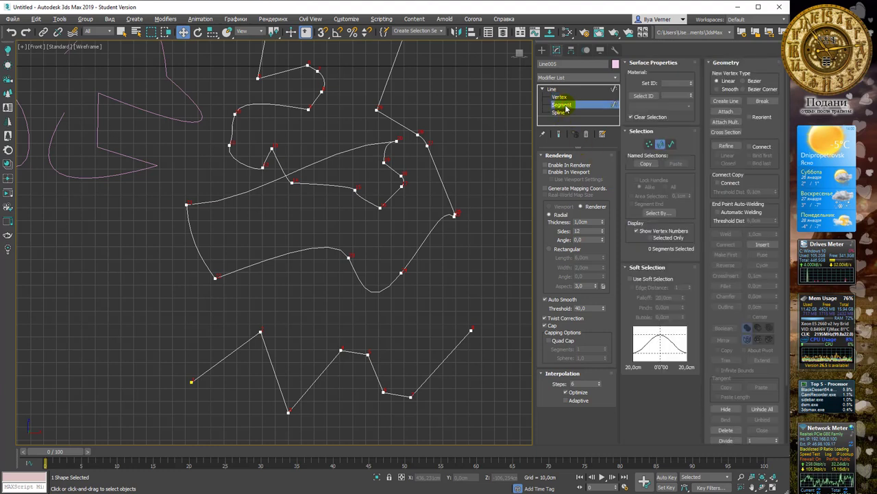
{"action": "left_click", "coordinate": [427, 152]}
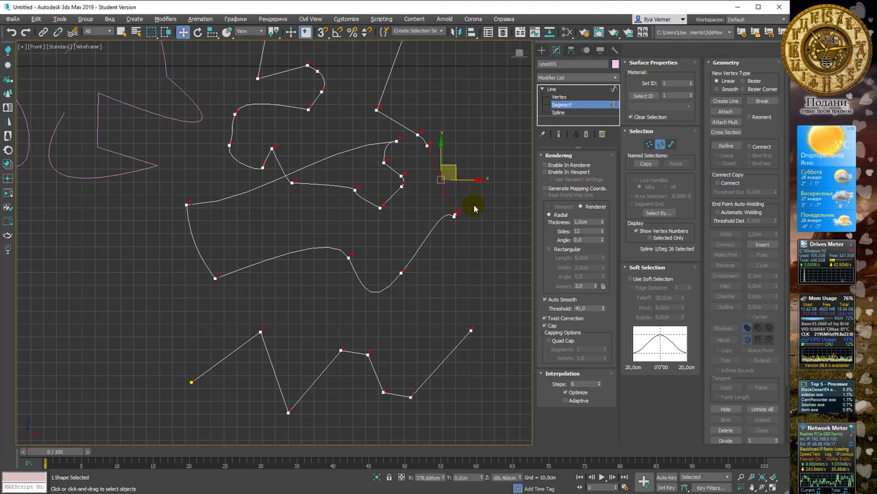
{"action": "left_click", "coordinate": [762, 244]}
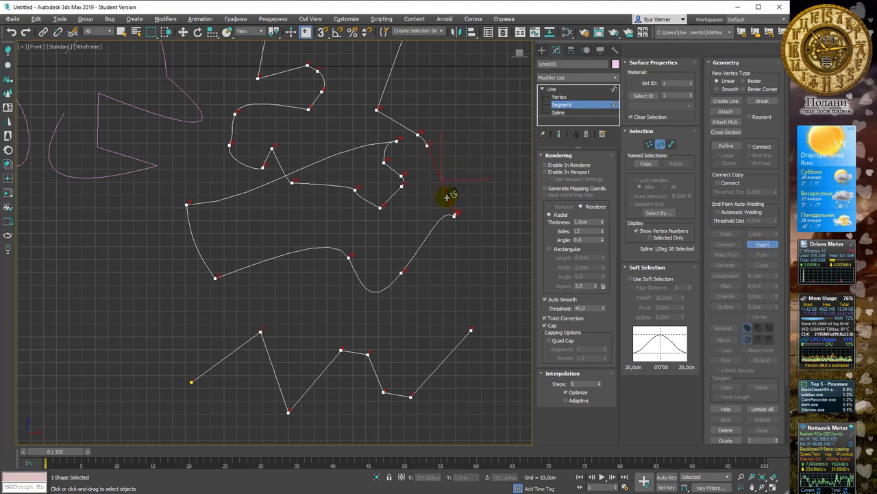
{"action": "left_click", "coordinate": [447, 197]}
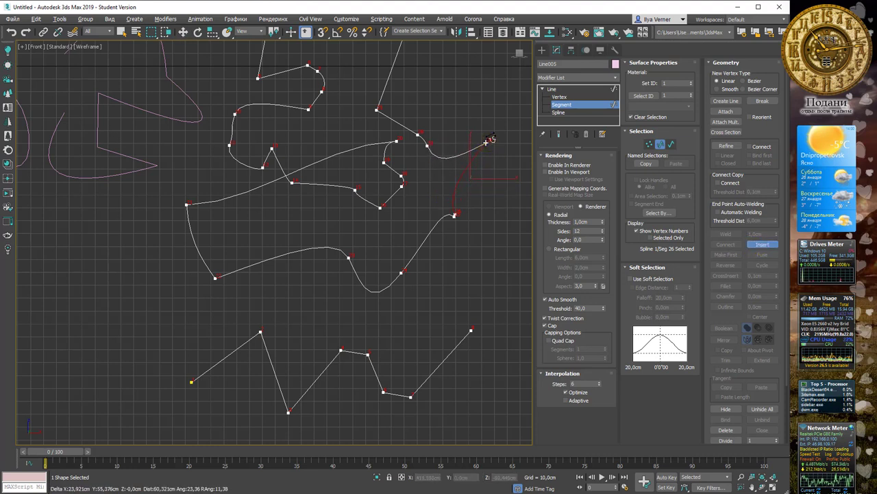
{"action": "left_click", "coordinate": [487, 140]}
{"action": "left_click", "coordinate": [472, 100]}
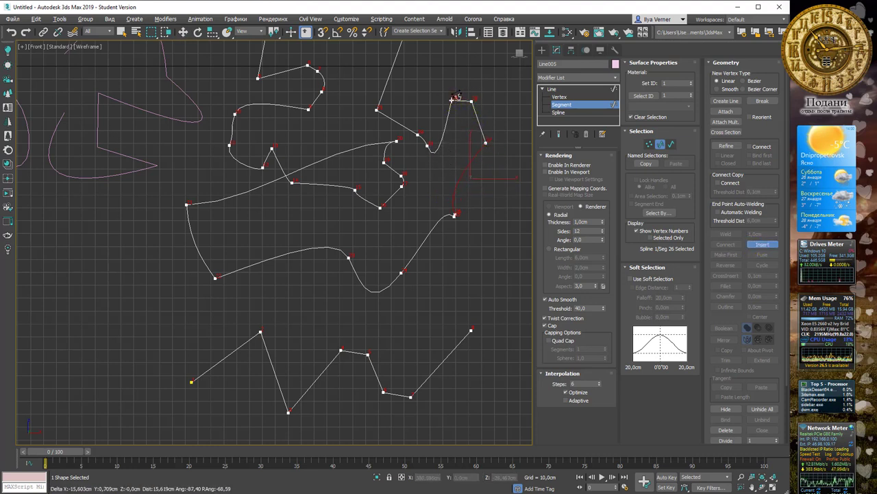
{"action": "right_click", "coordinate": [454, 98]}
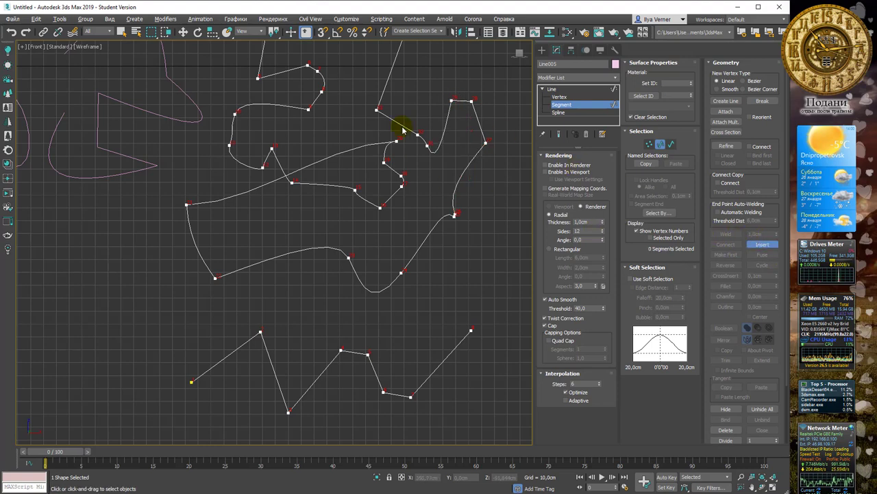
{"action": "left_click", "coordinate": [560, 97]}
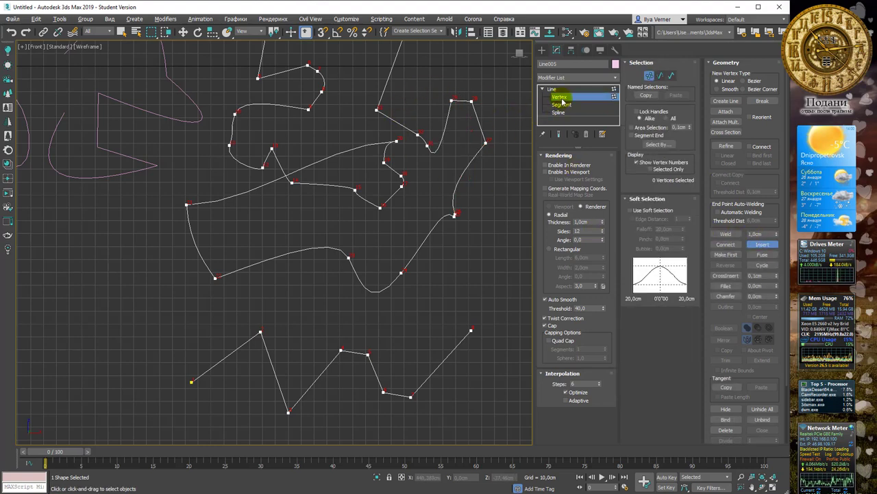
- Switch Line005 to Spline sub-object level and zoom out to show every shape
{"action": "left_click", "coordinate": [562, 105]}
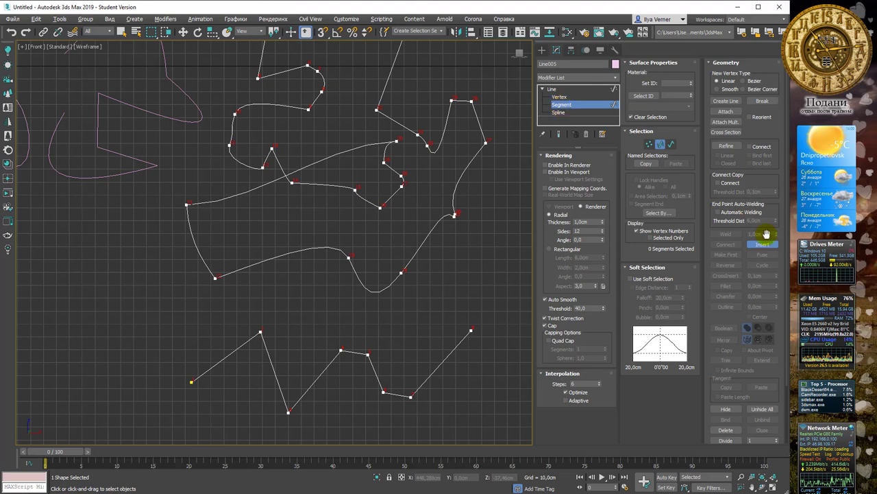
{"action": "left_click", "coordinate": [566, 114]}
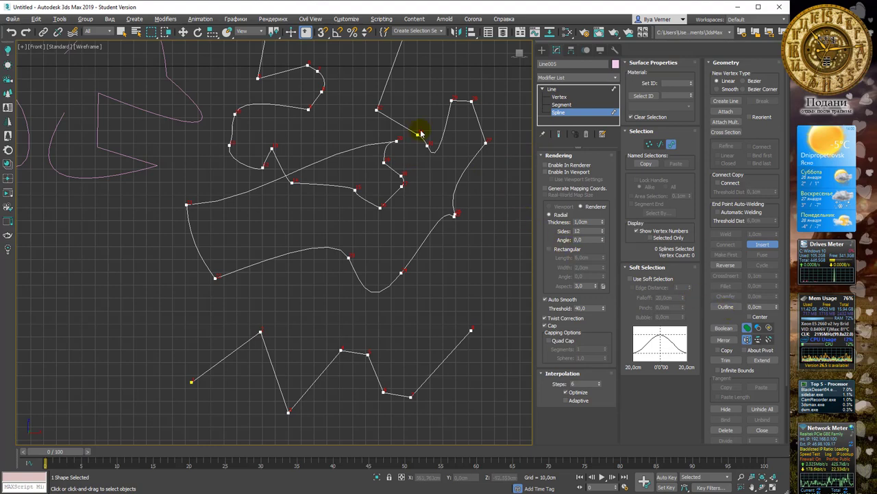
{"action": "middle_click_drag", "start_coordinate": [417, 133], "coordinate": [425, 192]}
{"action": "scroll", "coordinate": [425, 192], "scroll_direction": "down", "scroll_amount": 2}
{"action": "middle_click_drag", "start_coordinate": [435, 125], "coordinate": [426, 140]}
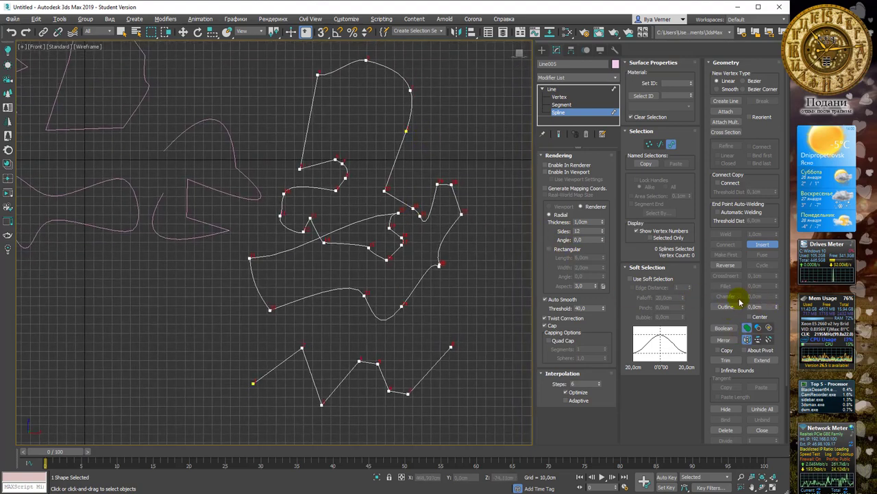
- Select the large closed spline of Line005
{"action": "left_click", "coordinate": [777, 308]}
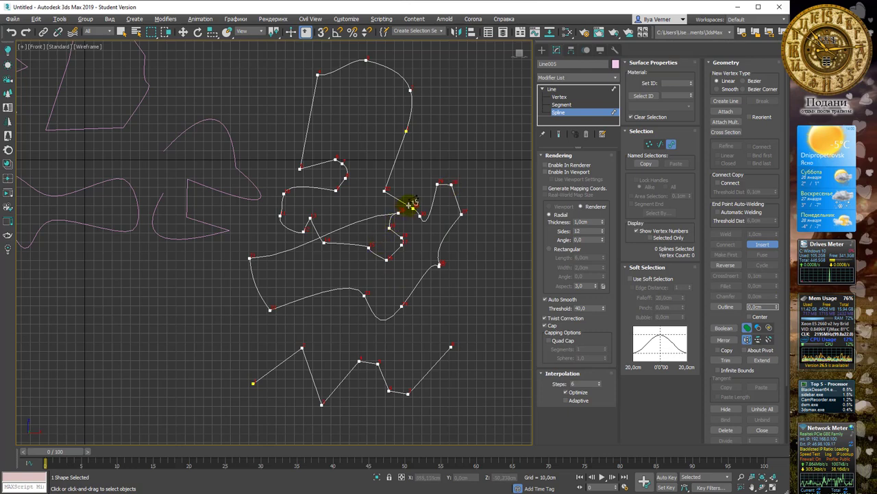
{"action": "left_click_drag", "start_coordinate": [414, 208], "coordinate": [410, 218]}
{"action": "right_click", "coordinate": [412, 218]}
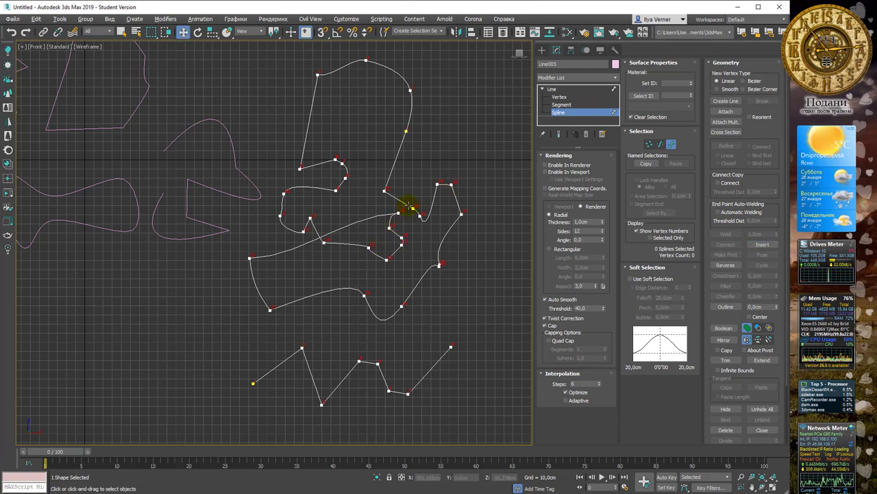
{"action": "left_click", "coordinate": [409, 205]}
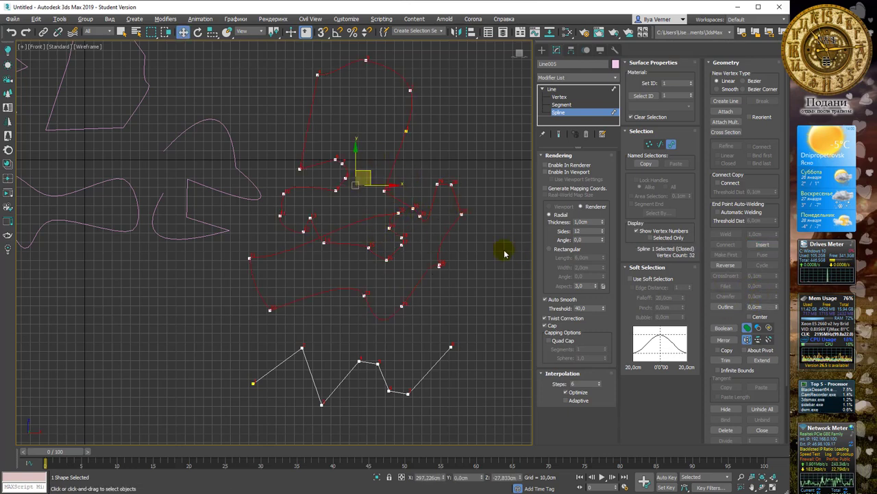
- Preview an outline around the closed spline, then cancel it
{"action": "mouse_move", "coordinate": [777, 307]}
{"action": "left_mouse_down"}
{"action": "mouse_move", "coordinate": [6, 309]}
{"action": "mouse_move", "coordinate": [285, 203]}
{"action": "left_mouse_up"}
{"action": "right_click", "coordinate": [6, 305]}
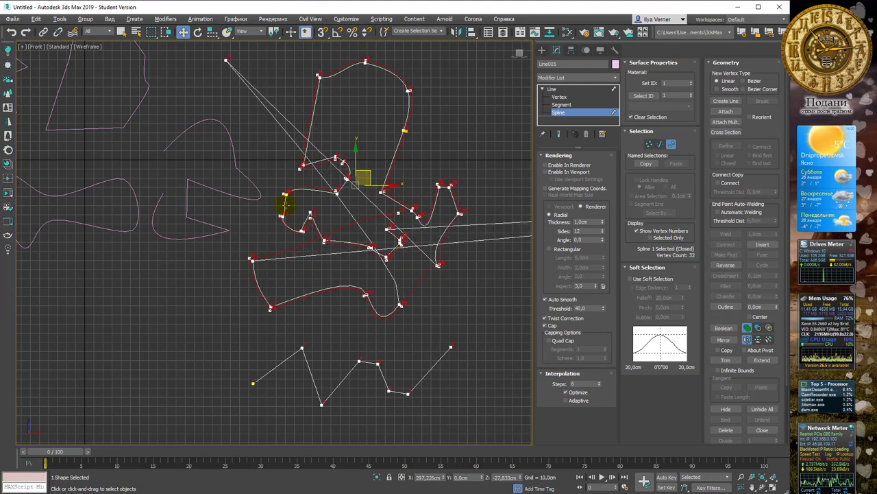
{"action": "mouse_move", "coordinate": [425, 205]}
{"action": "middle_mouse_down"}
{"action": "mouse_move", "coordinate": [401, 214]}
{"action": "mouse_move", "coordinate": [425, 212]}
{"action": "middle_mouse_up"}
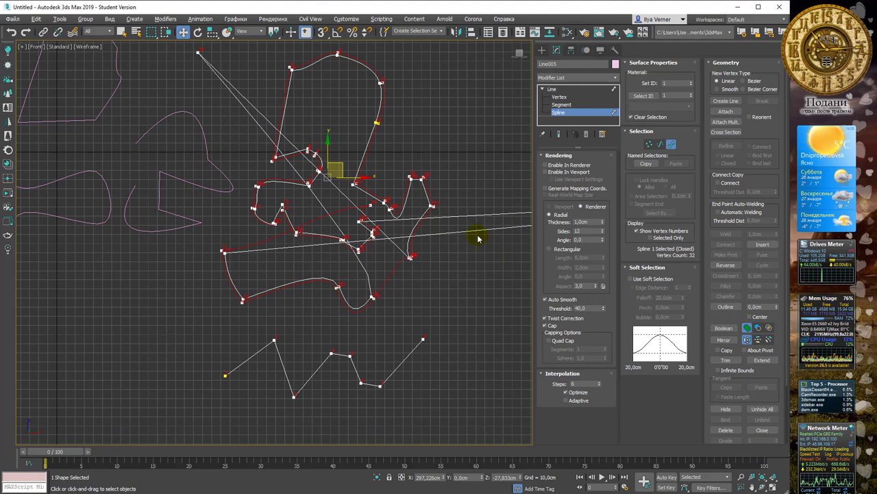
{"action": "left_click", "coordinate": [582, 114]}
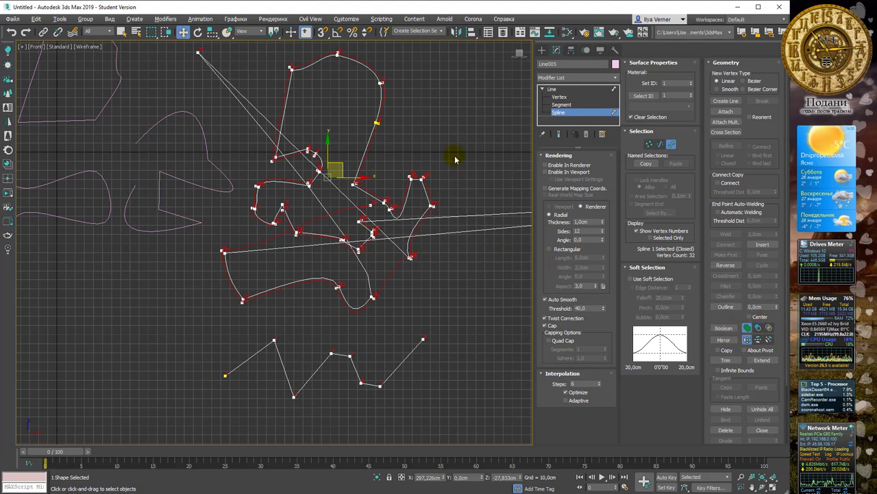
- Zoom out the Front viewport to leave empty space above the shapes
{"action": "middle_click_drag", "start_coordinate": [455, 157], "coordinate": [368, 183]}
{"action": "middle_click_drag", "start_coordinate": [453, 168], "coordinate": [372, 190]}
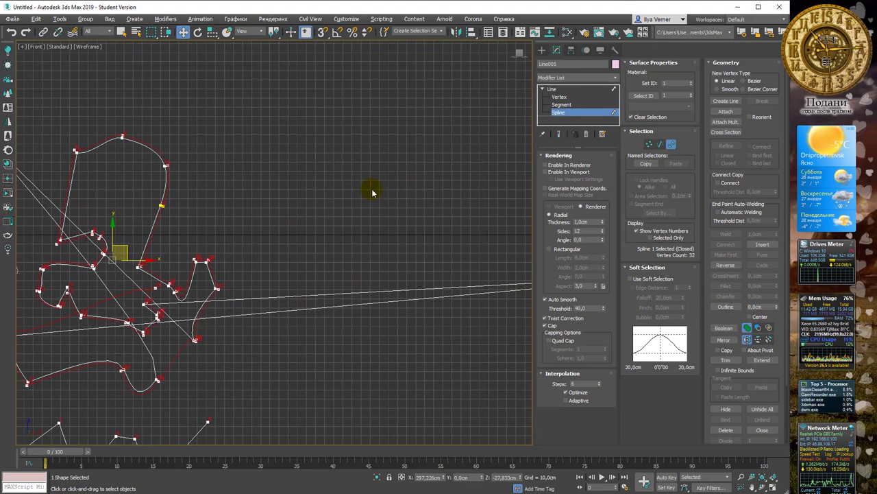
{"action": "scroll", "coordinate": [441, 137], "scroll_direction": "down", "scroll_amount": 2}
{"action": "scroll", "coordinate": [417, 126], "scroll_direction": "down", "scroll_amount": 2}
{"action": "middle_click_drag", "start_coordinate": [417, 126], "coordinate": [332, 225]}
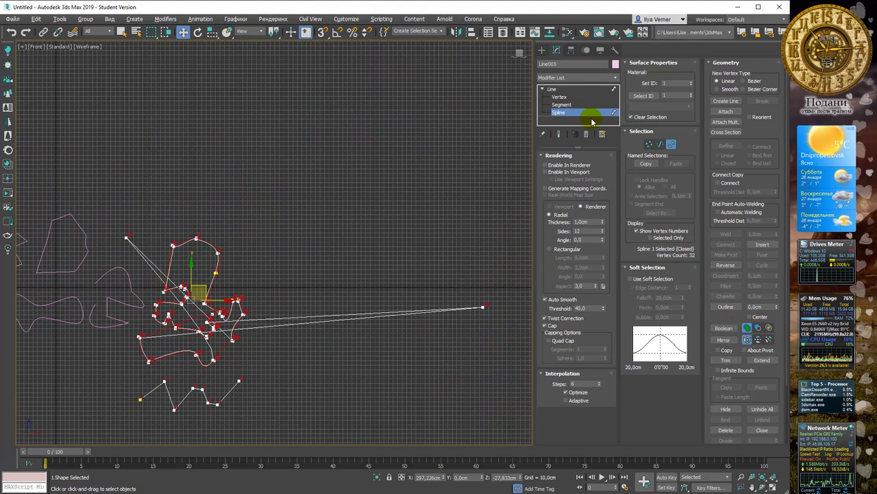
- Draw a closed four-cornered rectangle spline in the empty area
{"action": "left_click", "coordinate": [726, 101]}
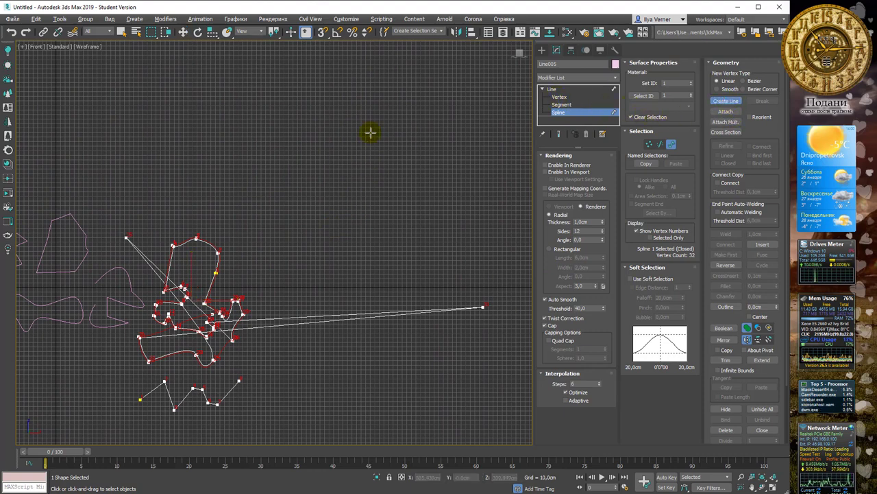
{"action": "left_click", "coordinate": [366, 111]}
{"action": "left_click", "coordinate": [300, 111]}
{"action": "left_click", "coordinate": [308, 233]}
{"action": "left_click", "coordinate": [473, 230]}
{"action": "left_click", "coordinate": [467, 124]}
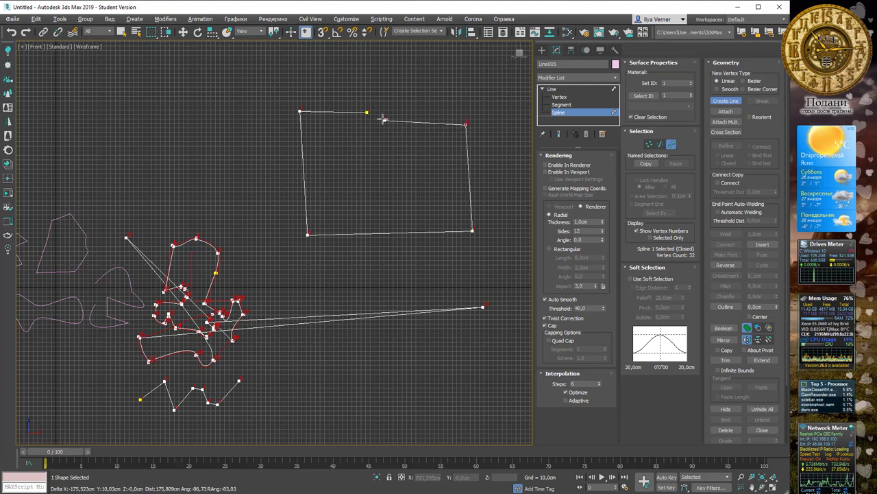
{"action": "left_click", "coordinate": [368, 112]}
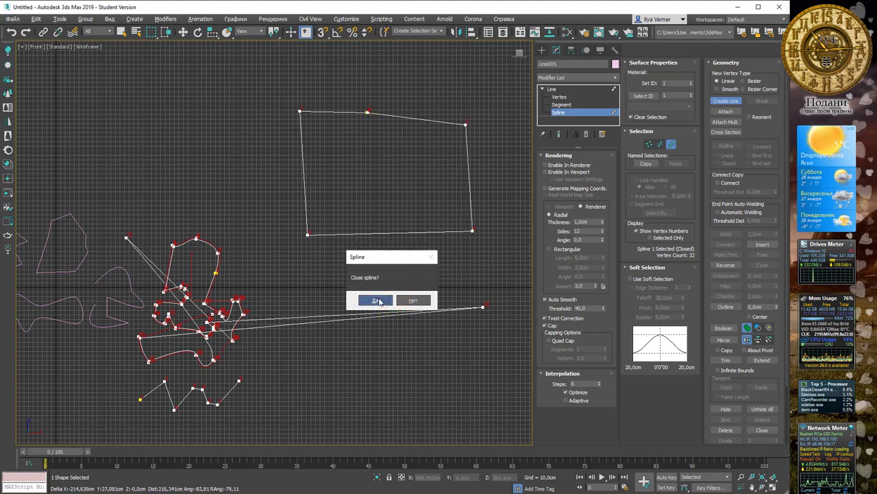
{"action": "left_click", "coordinate": [377, 299]}
- Draw a closed five-point shape inside the rectangle, overlapping its lower edge
{"action": "left_click", "coordinate": [408, 203]}
{"action": "left_click", "coordinate": [357, 192]}
{"action": "left_click", "coordinate": [344, 239]}
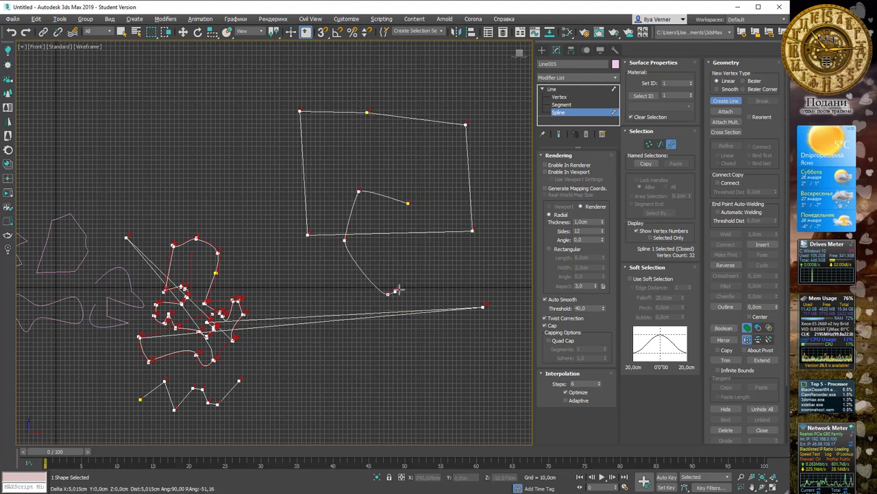
{"action": "left_click", "coordinate": [388, 293]}
{"action": "left_click", "coordinate": [431, 253]}
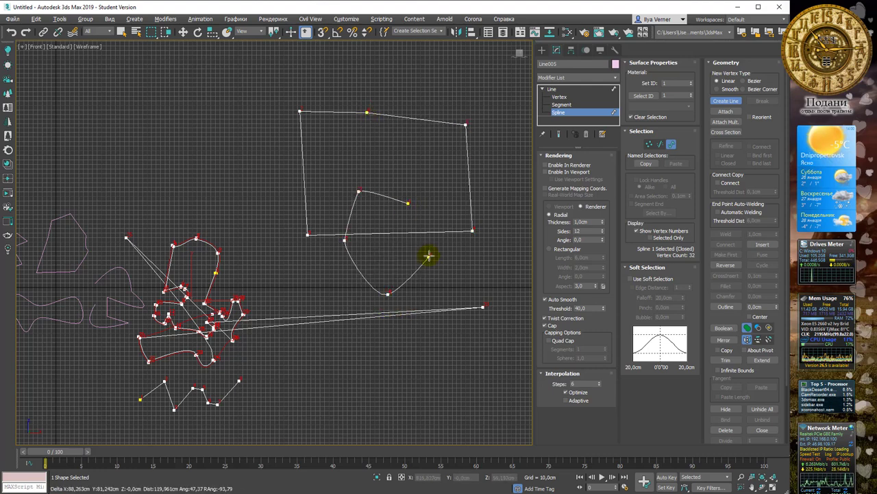
{"action": "left_click", "coordinate": [408, 203]}
{"action": "left_click", "coordinate": [379, 302]}
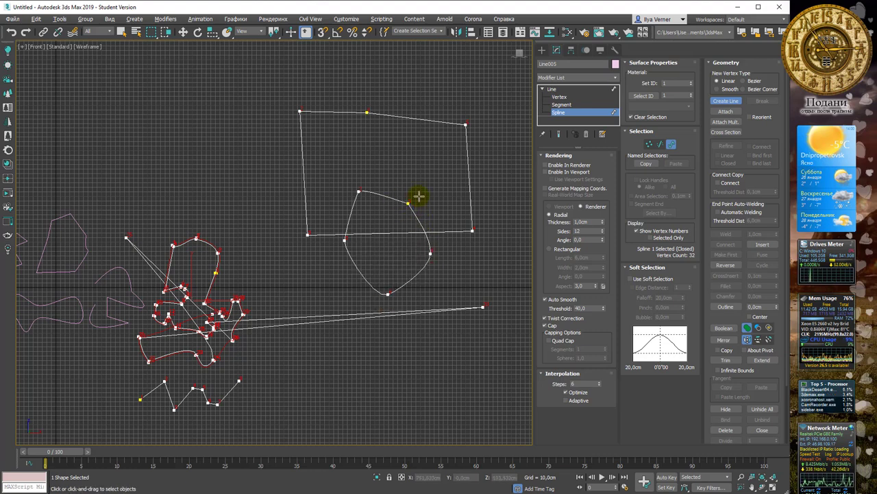
- Subtract the rounded shape from the rectangle with a Subtraction Boolean
{"action": "key", "text": "w"}
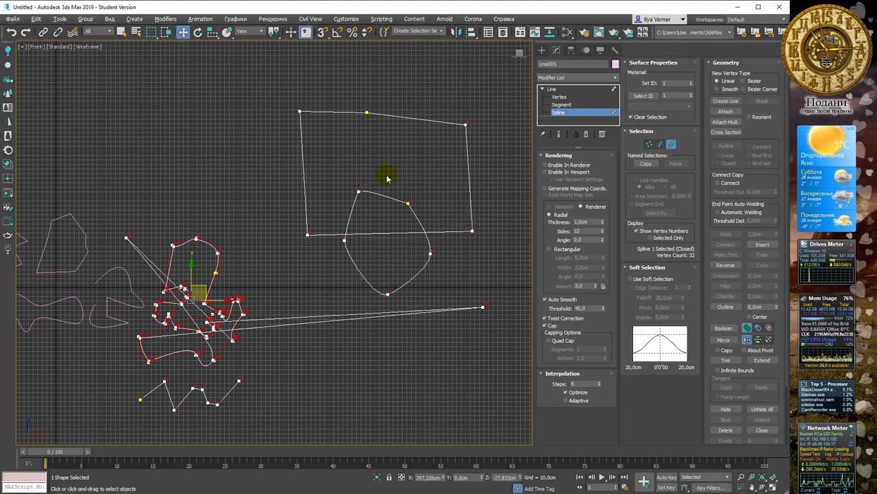
{"action": "left_click", "coordinate": [396, 116]}
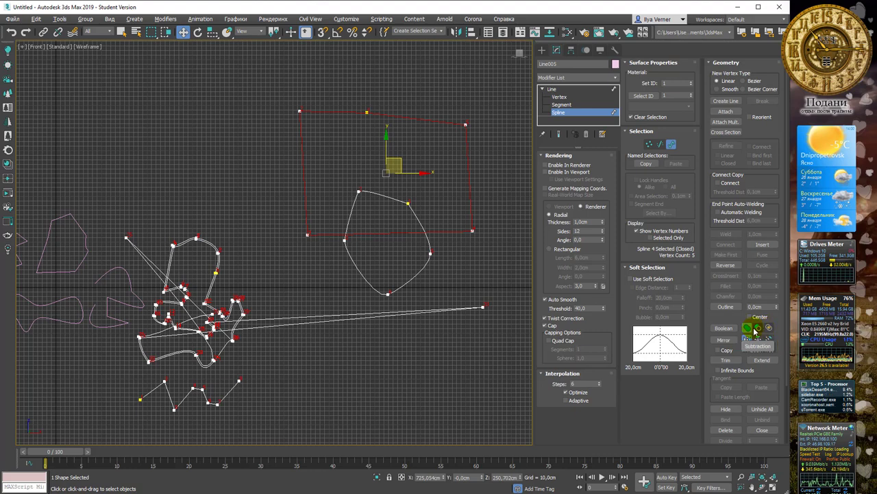
{"action": "left_click", "coordinate": [758, 328]}
{"action": "left_click", "coordinate": [725, 328]}
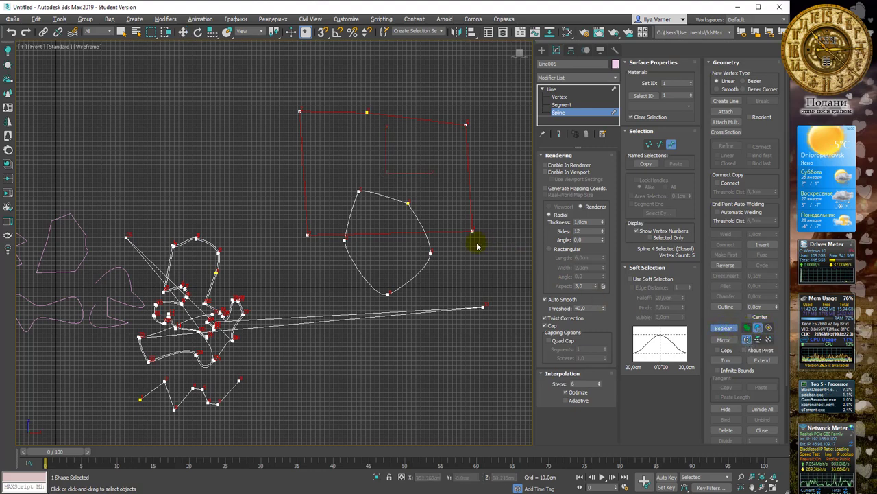
{"action": "left_click", "coordinate": [430, 245]}
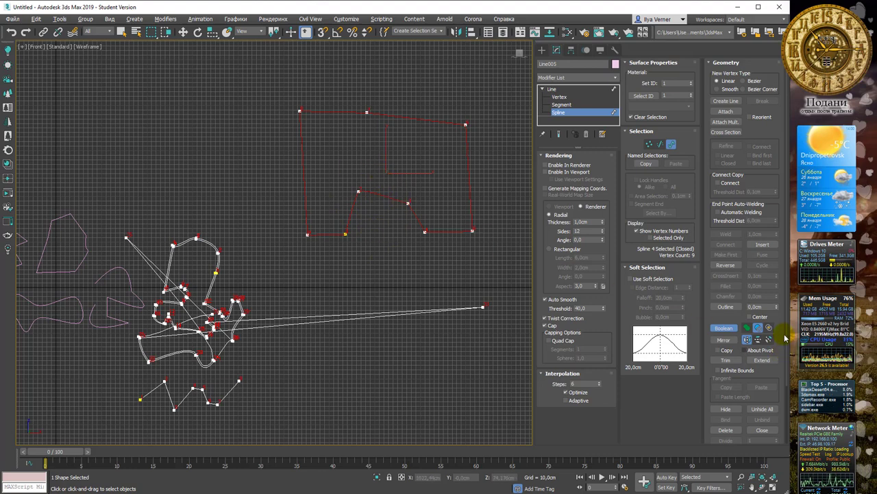
- Return to Move and adjust the view of the notched spline
{"action": "key", "text": "w"}
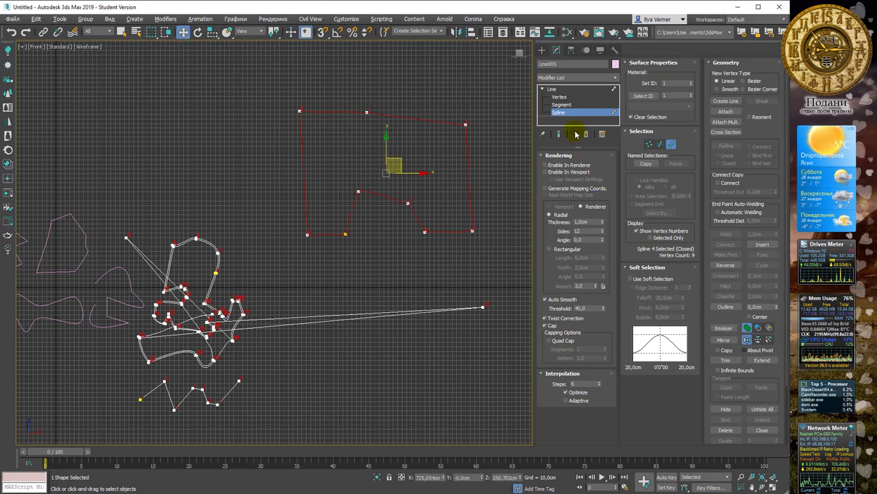
{"action": "middle_click_drag", "start_coordinate": [457, 185], "coordinate": [452, 173]}
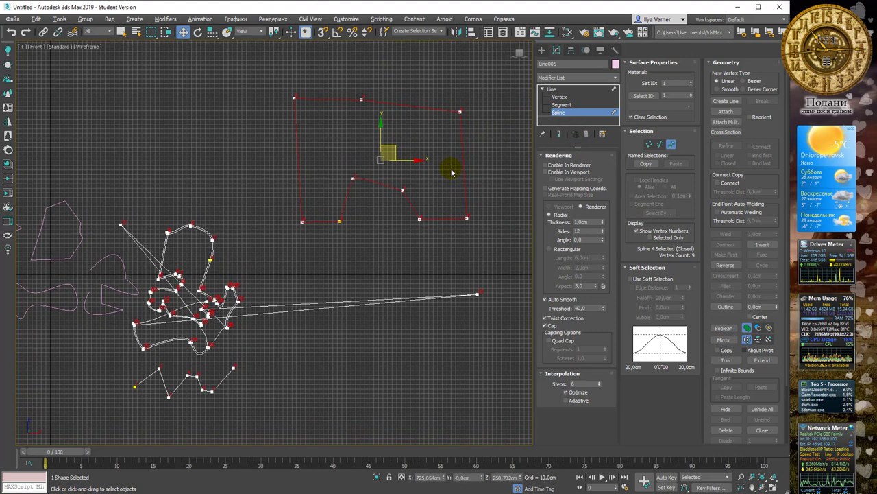
{"action": "left_click", "coordinate": [729, 350]}
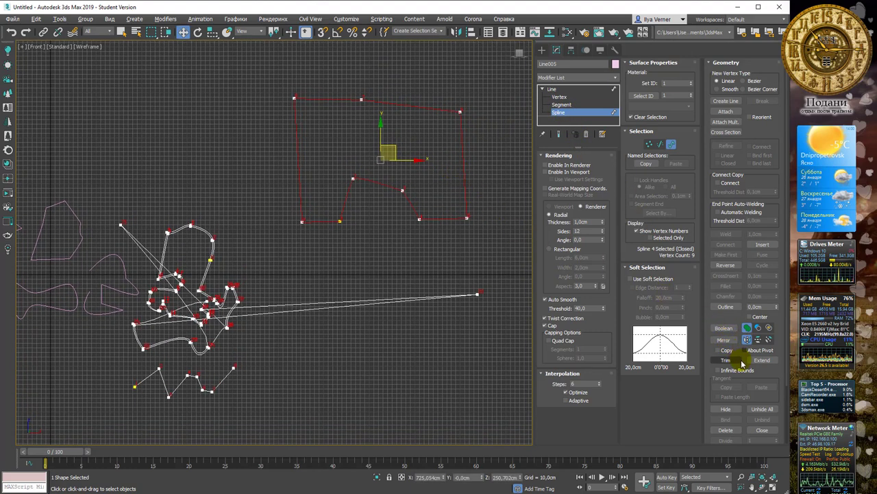
{"action": "scroll", "coordinate": [739, 356], "scroll_direction": "down", "scroll_amount": 3}
{"action": "scroll", "coordinate": [742, 362], "scroll_direction": "down", "scroll_amount": 2}
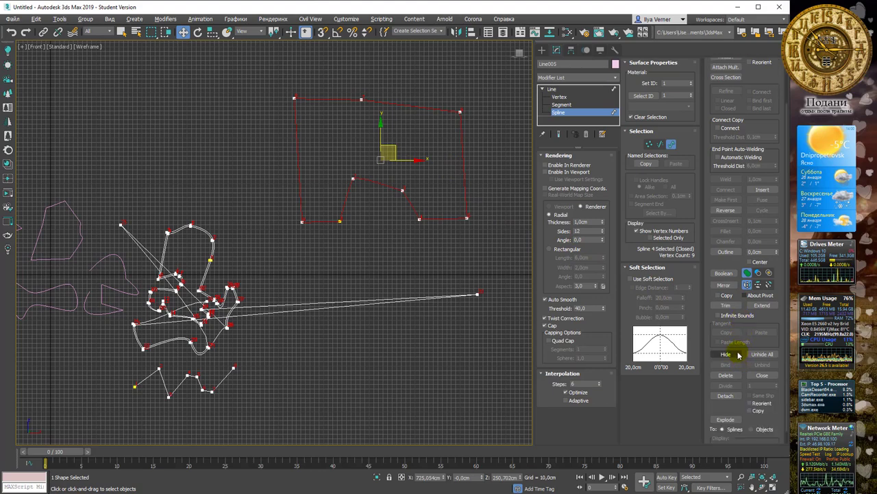
{"action": "scroll", "coordinate": [732, 352], "scroll_direction": "up", "scroll_amount": 1}
{"action": "mouse_move", "coordinate": [411, 119]}
{"action": "middle_mouse_down"}
{"action": "mouse_move", "coordinate": [377, 157]}
{"action": "mouse_move", "coordinate": [398, 123]}
{"action": "middle_mouse_up"}
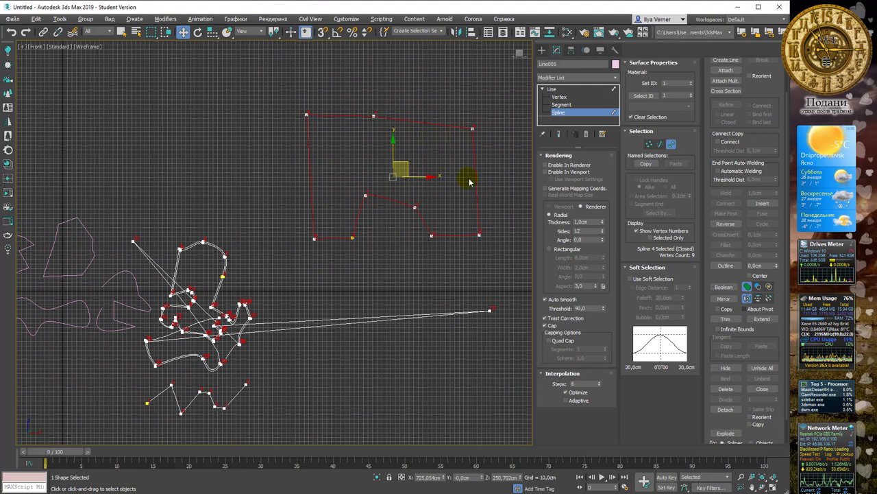
- Detach the notched spline from Line005 as a new object named Shape001
{"action": "middle_click_drag", "start_coordinate": [455, 165], "coordinate": [427, 179]}
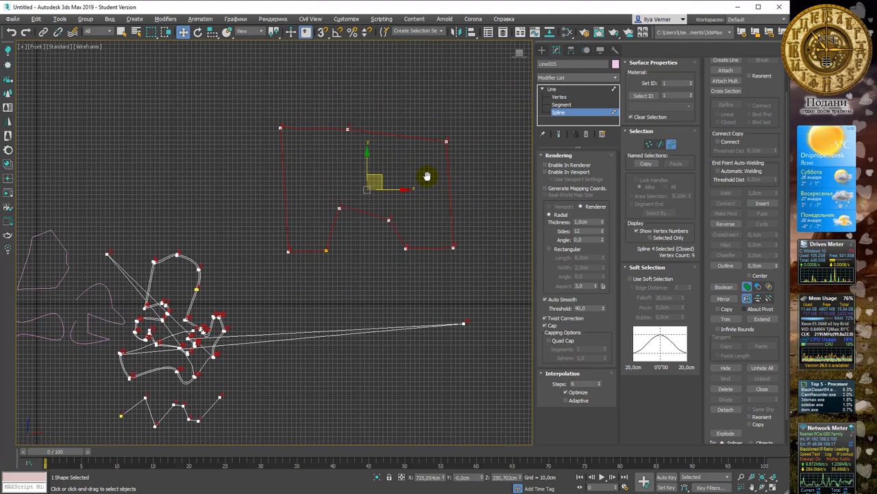
{"action": "left_click", "coordinate": [725, 410]}
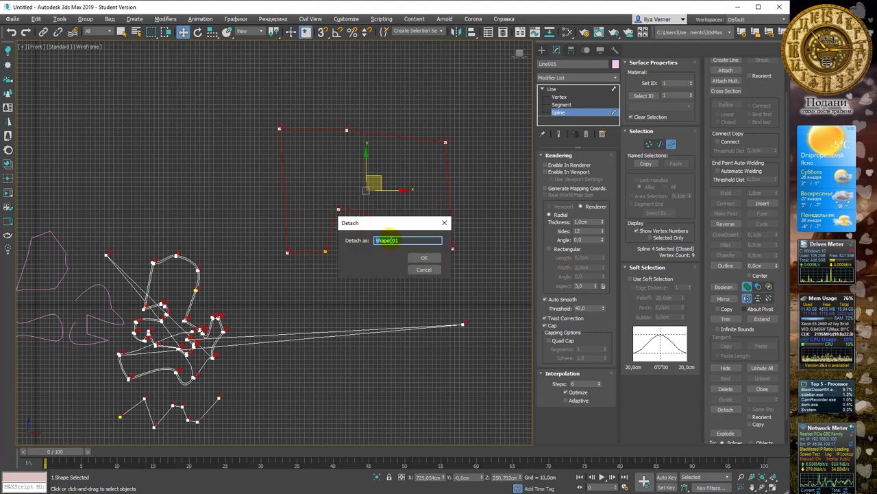
{"action": "left_click", "coordinate": [423, 258]}
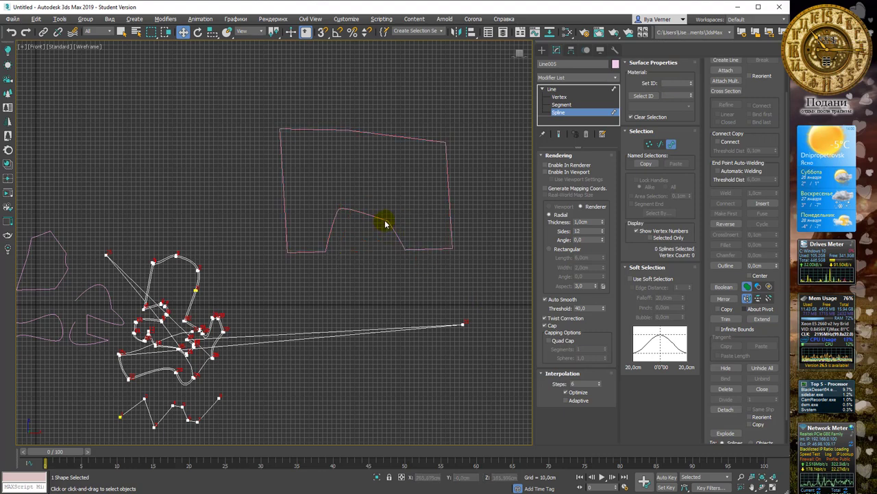
- Confirm Shape001 appears in the Select From Scene list, then close it
{"action": "middle_click_drag", "start_coordinate": [366, 202], "coordinate": [373, 204]}
{"action": "key", "text": "h"}
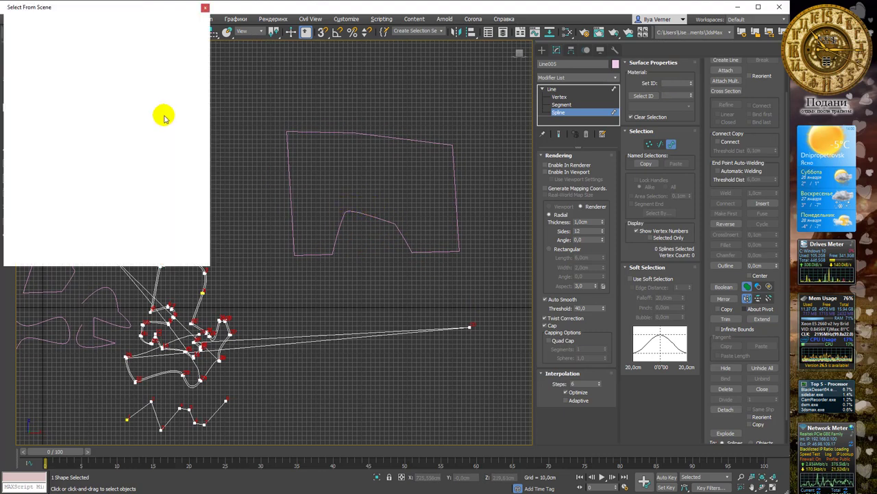
{"action": "left_click_drag", "start_coordinate": [118, 10], "coordinate": [231, 96]}
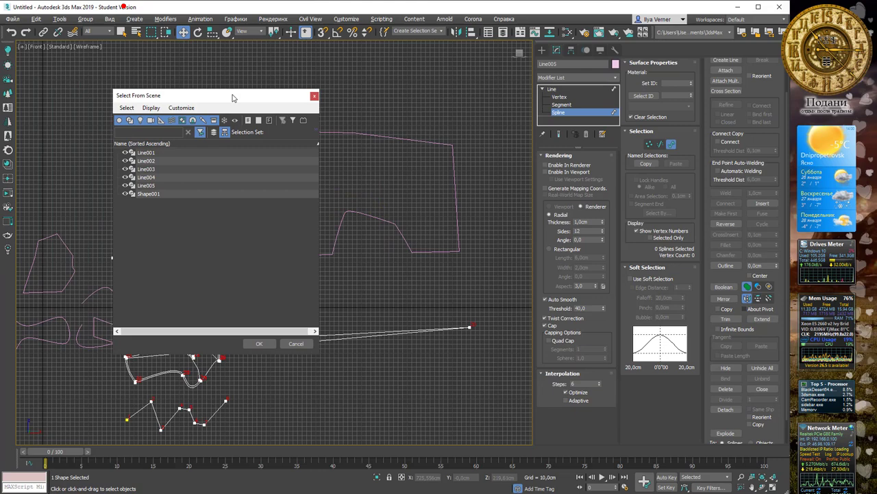
{"action": "left_click", "coordinate": [148, 193]}
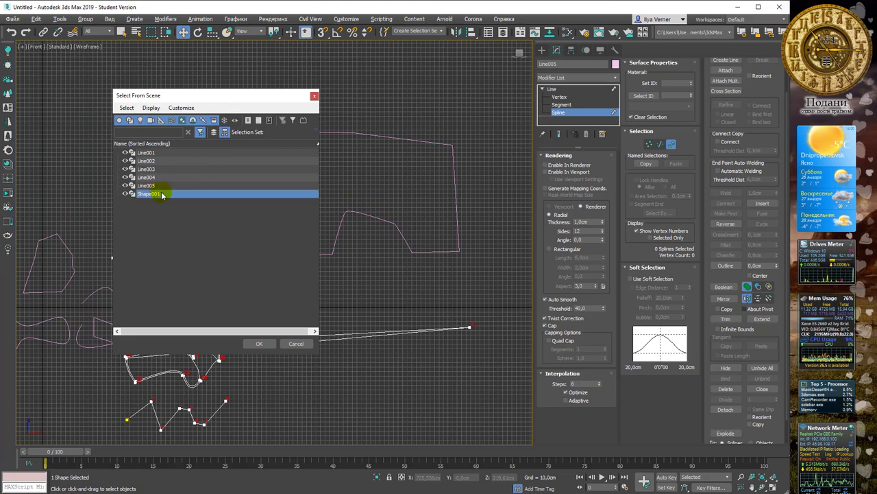
{"action": "left_click", "coordinate": [313, 99]}
{"action": "middle_click_drag", "start_coordinate": [334, 179], "coordinate": [367, 132]}
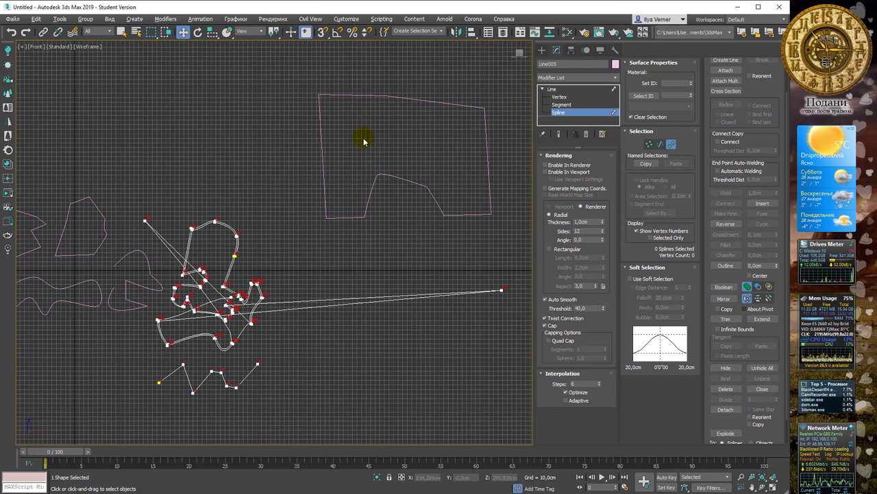
- Attach the wavy spline to Line005
{"action": "scroll", "coordinate": [363, 141], "scroll_direction": "down", "scroll_amount": 3}
{"action": "scroll", "coordinate": [314, 182], "scroll_direction": "up", "scroll_amount": 1}
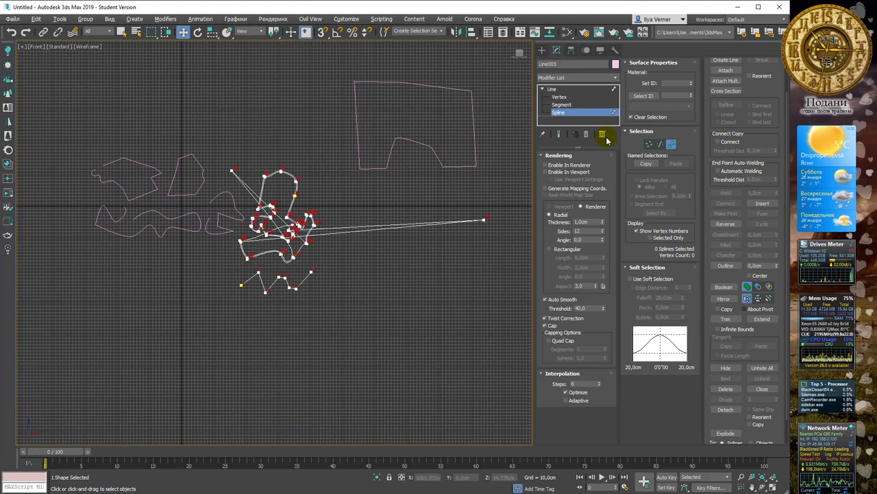
{"action": "scroll", "coordinate": [309, 210], "scroll_direction": "up", "scroll_amount": 2}
{"action": "scroll", "coordinate": [310, 201], "scroll_direction": "up", "scroll_amount": 2}
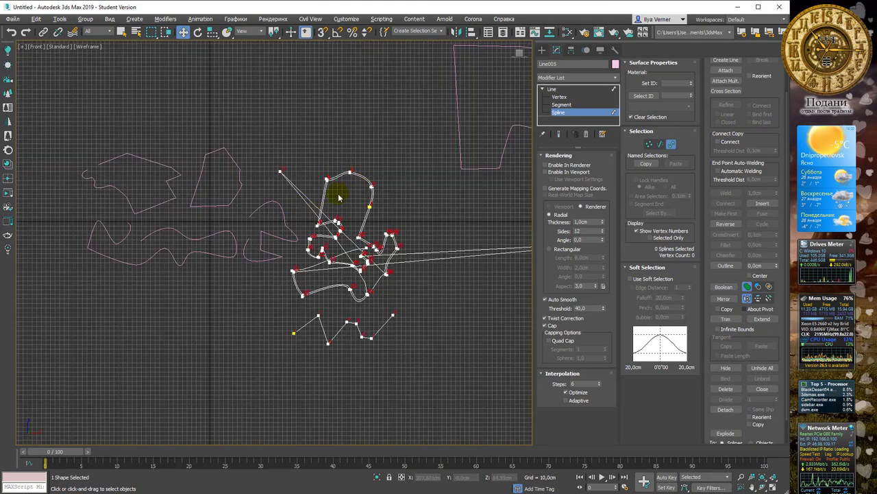
{"action": "scroll", "coordinate": [336, 202], "scroll_direction": "up", "scroll_amount": 2}
{"action": "middle_click_drag", "start_coordinate": [345, 170], "coordinate": [376, 172]}
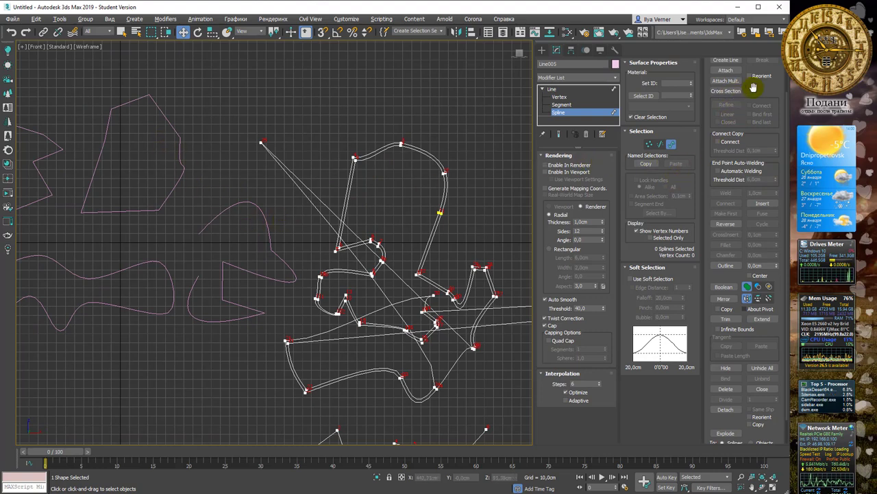
{"action": "left_click_drag", "start_coordinate": [759, 93], "coordinate": [754, 172]}
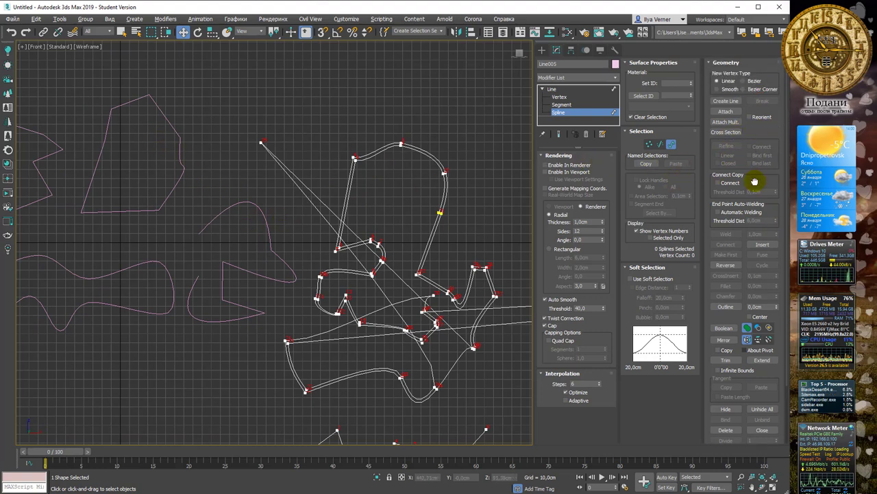
{"action": "left_click", "coordinate": [728, 112]}
{"action": "left_click", "coordinate": [727, 112]}
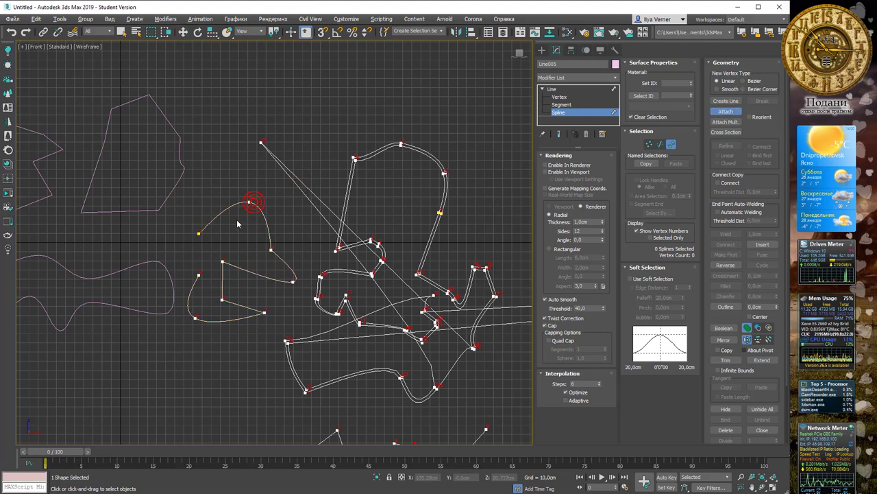
{"action": "left_click", "coordinate": [159, 263]}
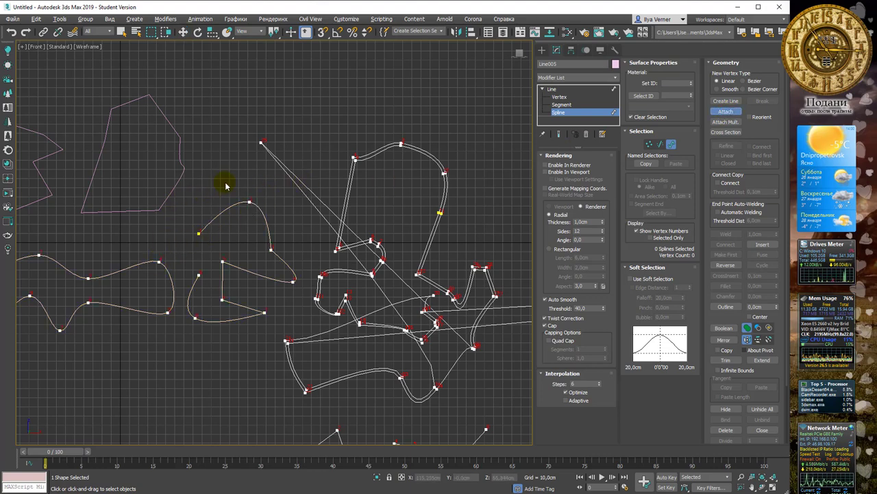
{"action": "middle_click_drag", "start_coordinate": [227, 183], "coordinate": [267, 172]}
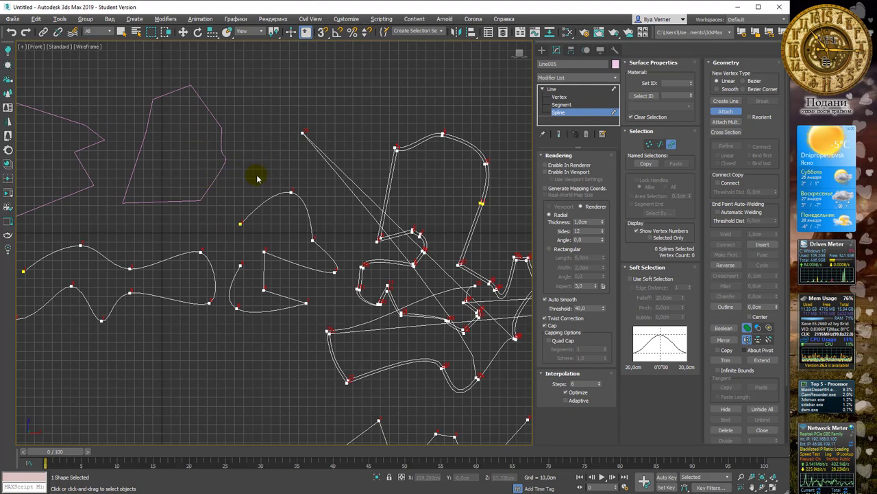
{"action": "right_click", "coordinate": [290, 171]}
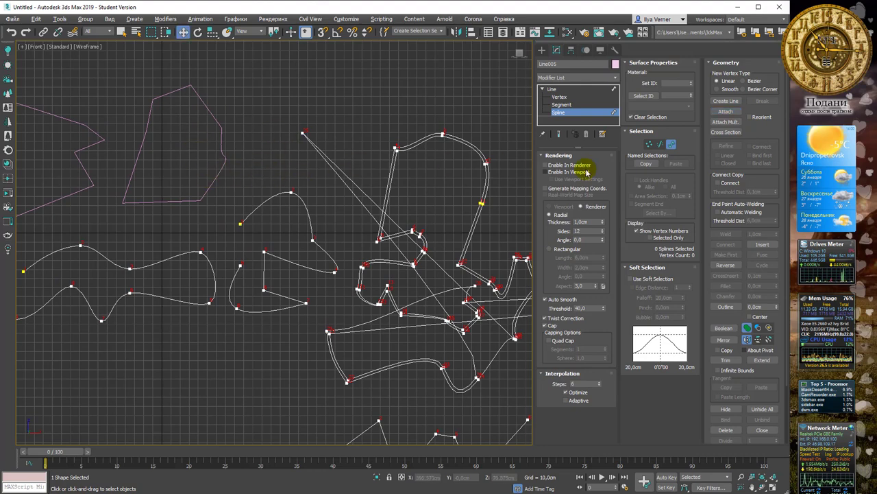
- Attach Line001 and Line002 to Line005 using Attach Mult
{"action": "left_click", "coordinate": [724, 112]}
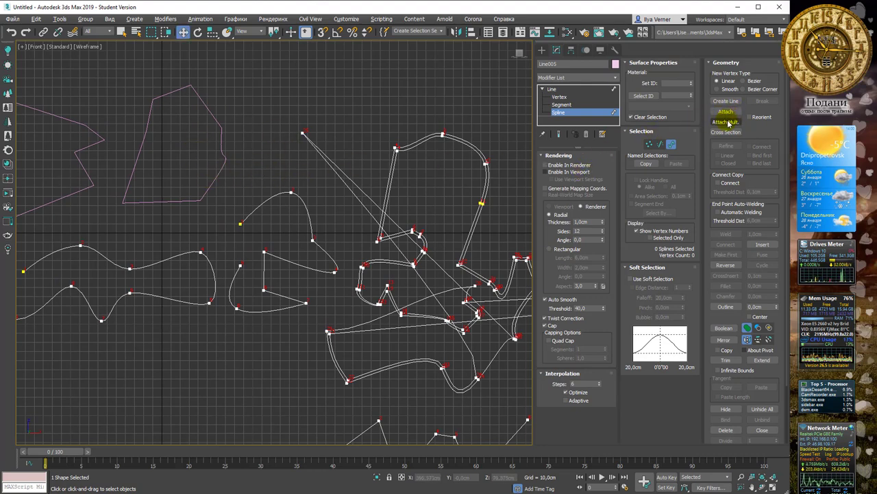
{"action": "left_click", "coordinate": [726, 121]}
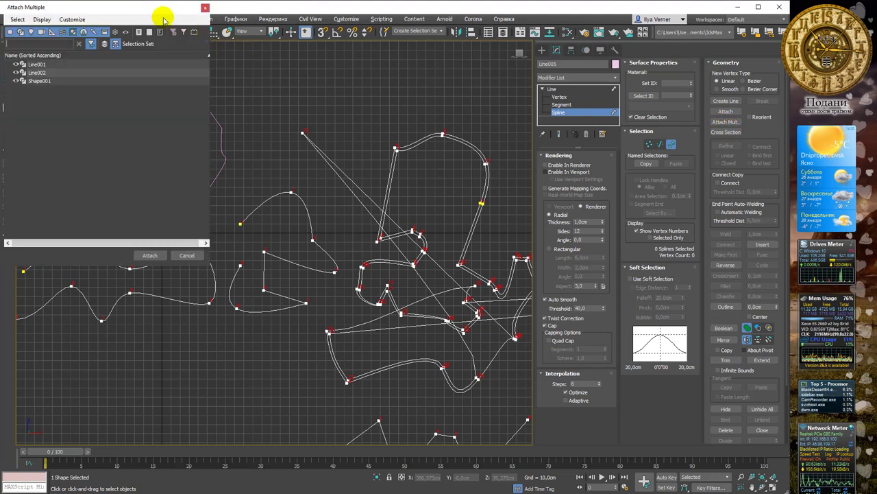
{"action": "left_click", "coordinate": [54, 64]}
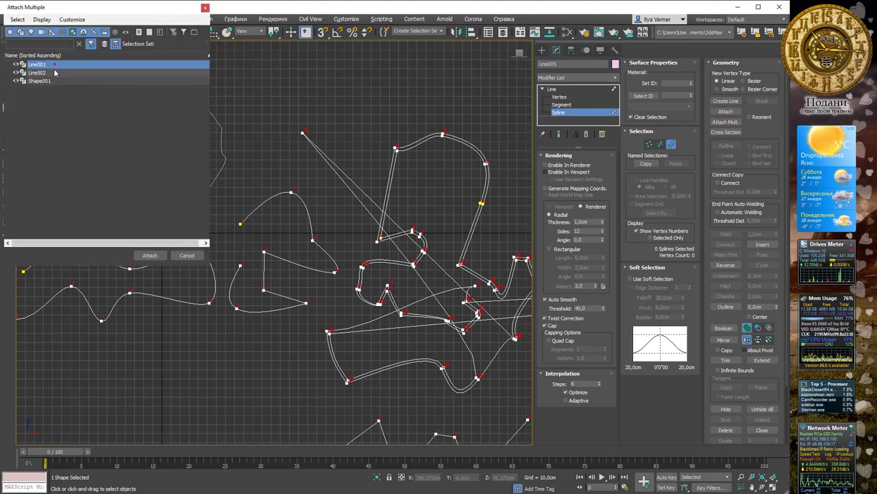
{"action": "left_click", "coordinate": [54, 72], "text": "ctrl"}
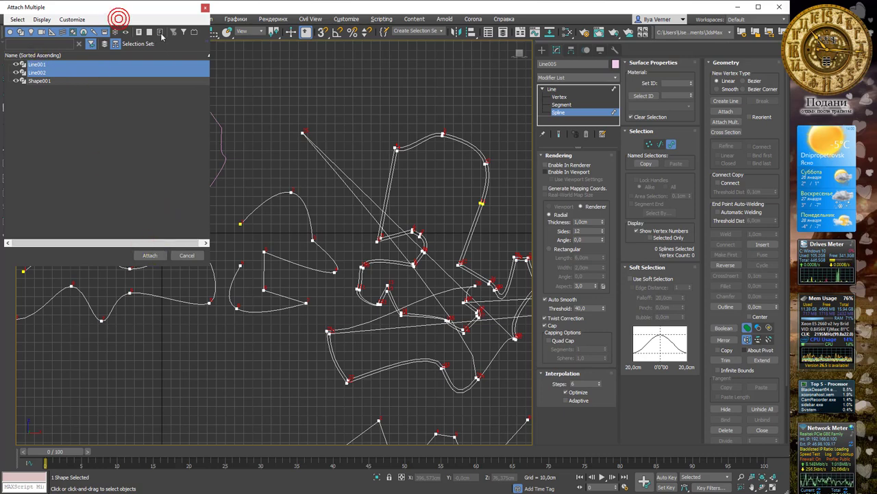
{"action": "left_click_drag", "start_coordinate": [161, 8], "coordinate": [238, 59]}
{"action": "left_click", "coordinate": [225, 308]}
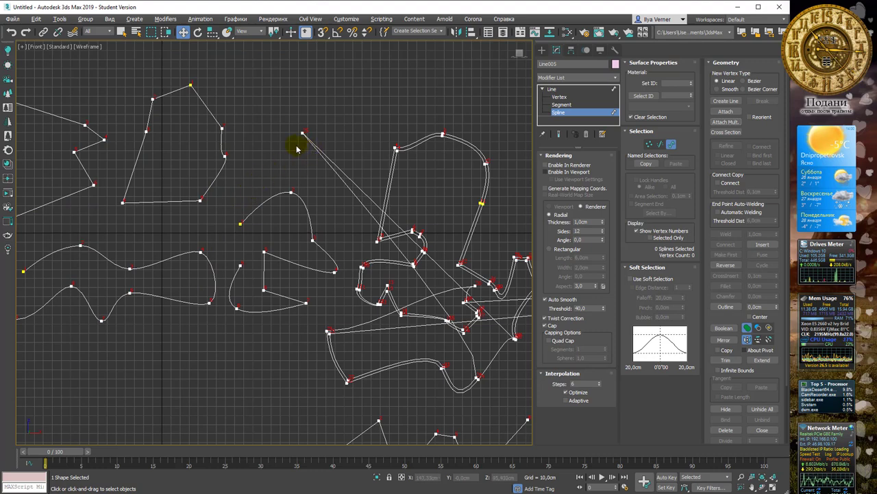
- Return to object level and move both Line005 and Shape001 to the left
{"action": "middle_click_drag", "start_coordinate": [338, 198], "coordinate": [372, 196]}
{"action": "scroll", "coordinate": [373, 193], "scroll_direction": "down", "scroll_amount": 1}
{"action": "scroll", "coordinate": [374, 180], "scroll_direction": "down", "scroll_amount": 1}
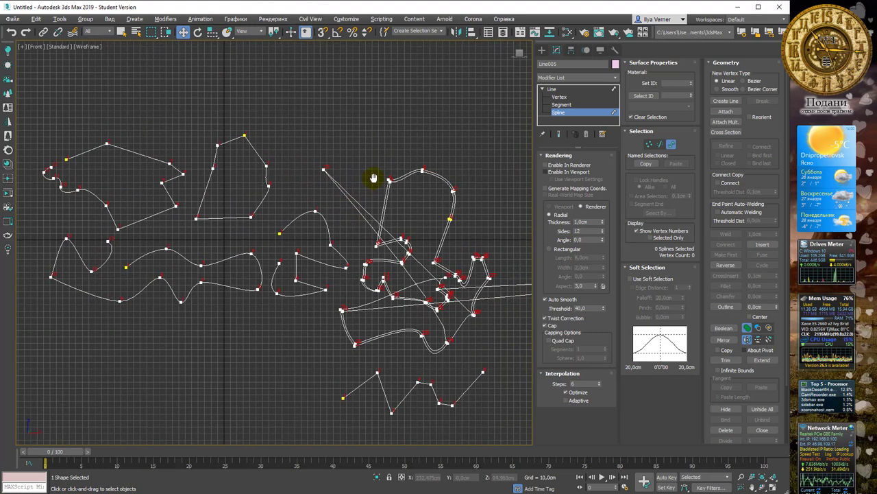
{"action": "left_click", "coordinate": [552, 90]}
{"action": "scroll", "coordinate": [407, 198], "scroll_direction": "down", "scroll_amount": 2}
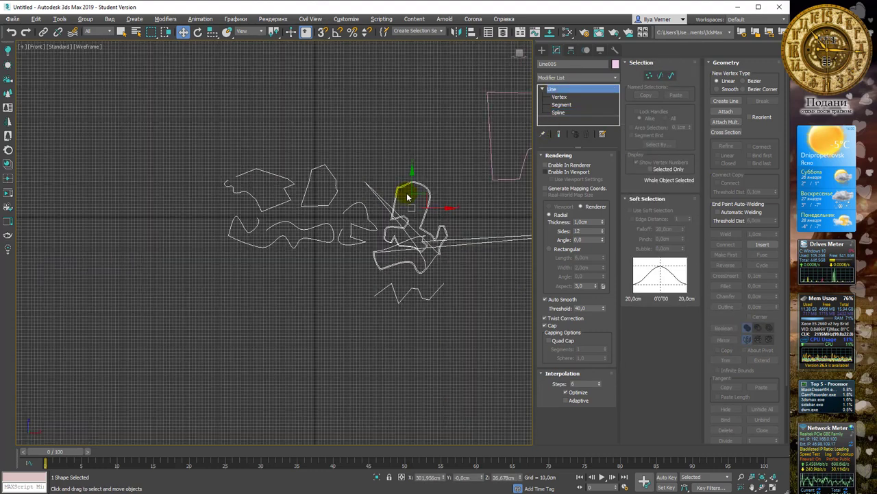
{"action": "left_click_drag", "start_coordinate": [426, 206], "coordinate": [284, 191]}
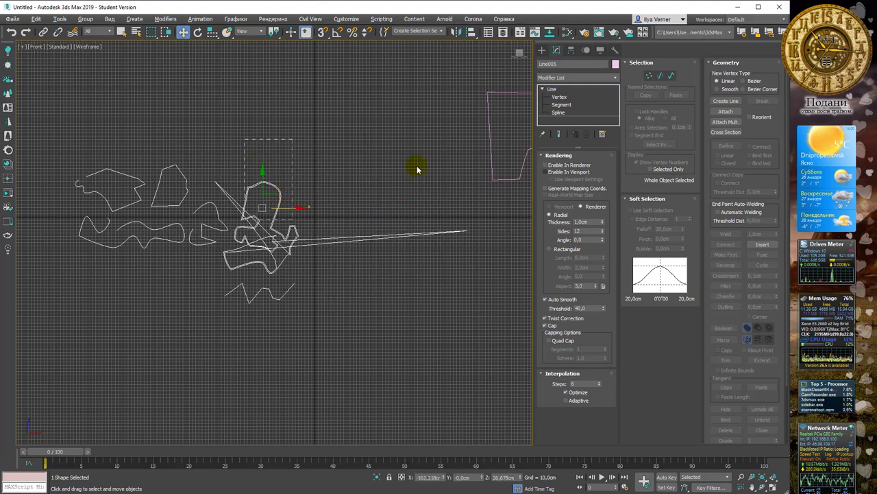
{"action": "left_click", "coordinate": [489, 135]}
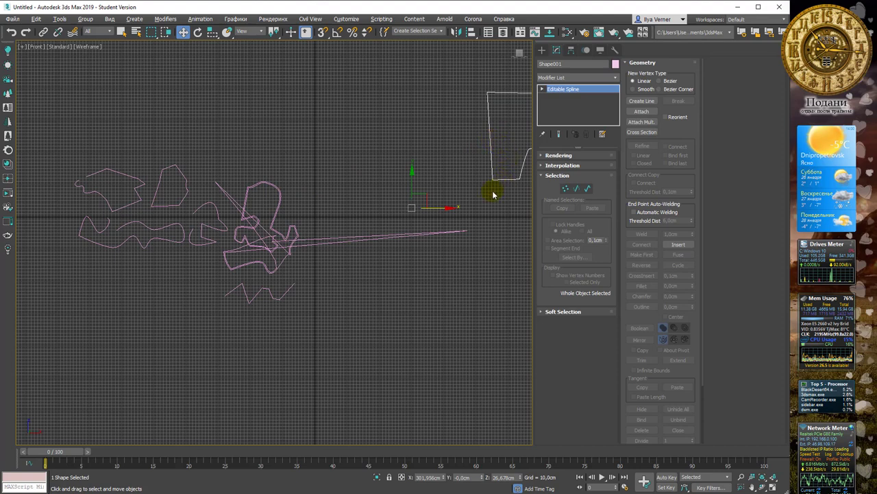
{"action": "left_click_drag", "start_coordinate": [446, 209], "coordinate": [329, 209]}
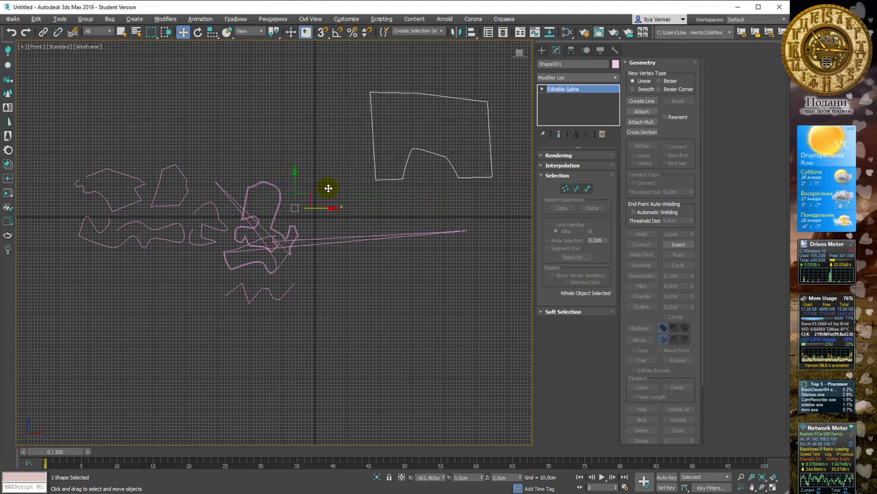
{"action": "middle_click_drag", "start_coordinate": [318, 137], "coordinate": [320, 141]}
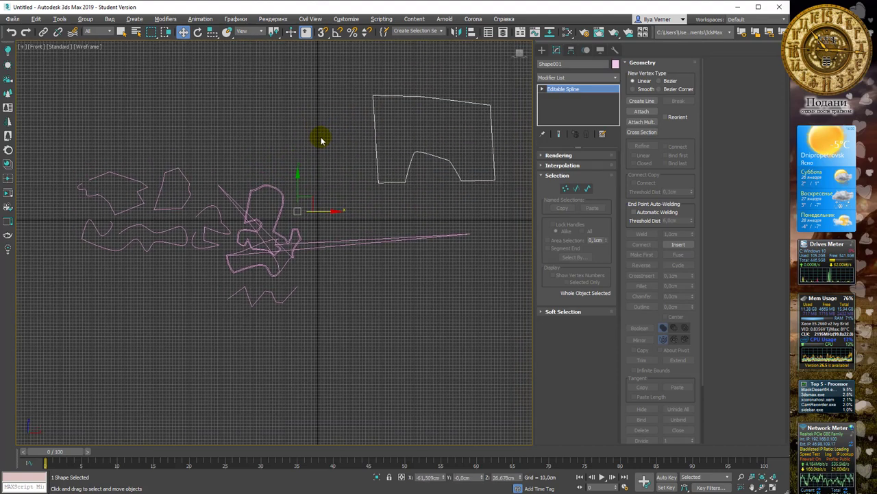
- Check that the scene list holds only Line005 and Shape001, then reselect Line005
{"action": "key", "text": "h"}
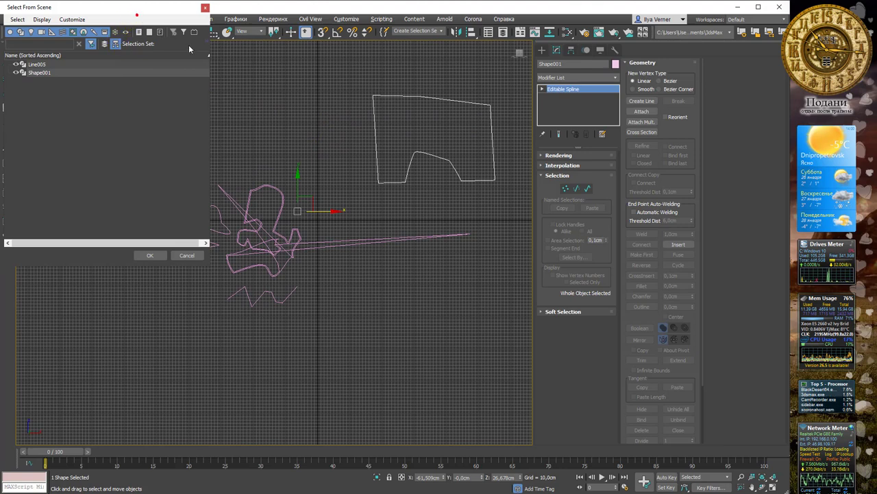
{"action": "left_click_drag", "start_coordinate": [153, 8], "coordinate": [325, 98]}
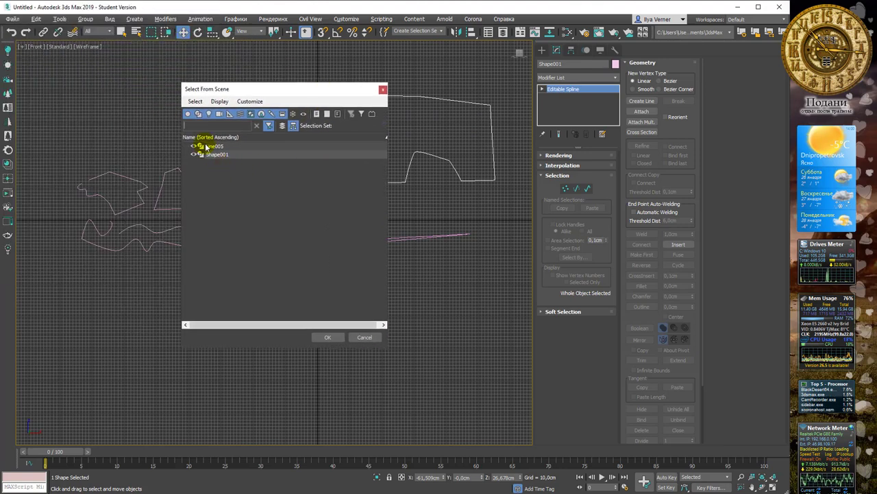
{"action": "left_click", "coordinate": [211, 146]}
{"action": "left_click", "coordinate": [229, 154]}
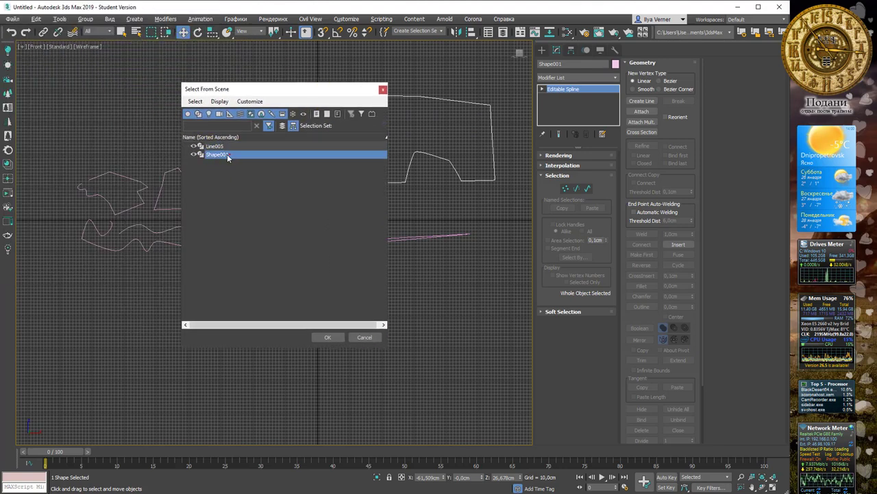
{"action": "left_click", "coordinate": [382, 89]}
{"action": "scroll", "coordinate": [337, 181], "scroll_direction": "up", "scroll_amount": 2}
{"action": "scroll", "coordinate": [315, 188], "scroll_direction": "up", "scroll_amount": 2}
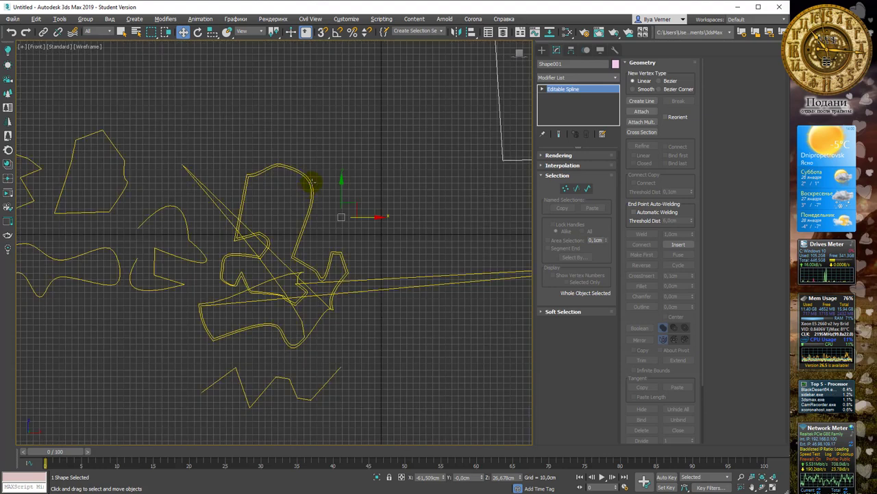
{"action": "left_click", "coordinate": [310, 185]}
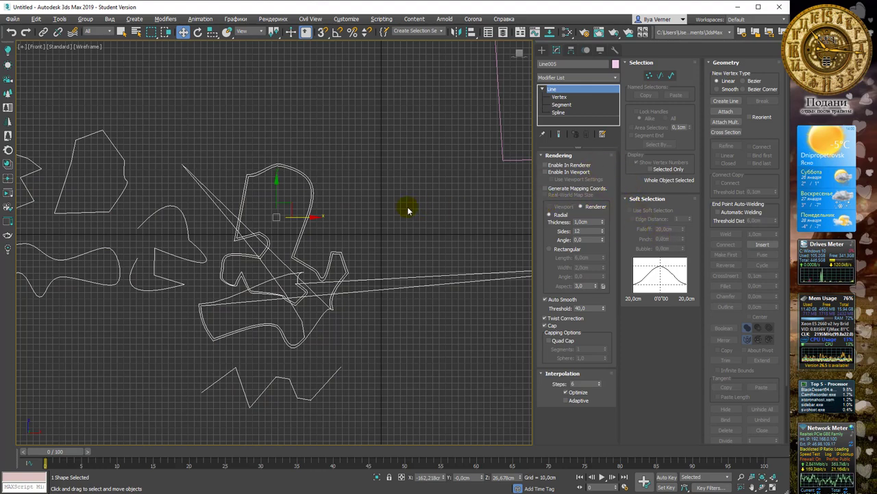
{"action": "middle_click_drag", "start_coordinate": [363, 209], "coordinate": [390, 204]}
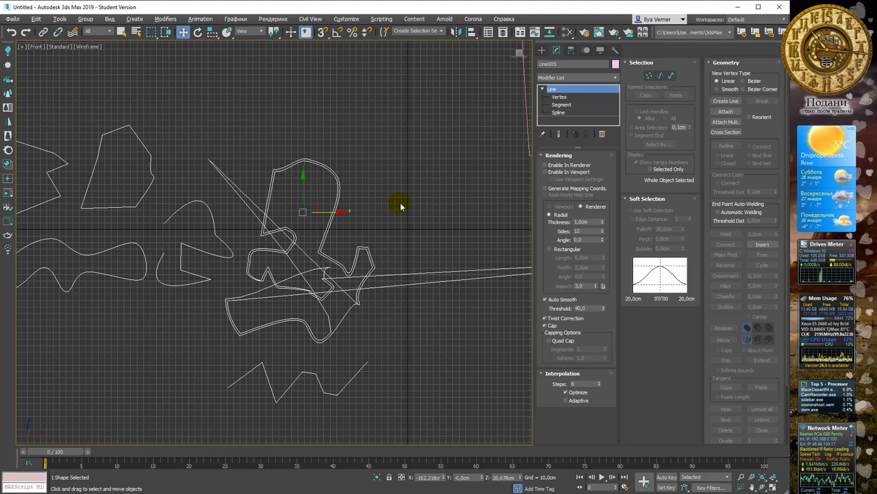